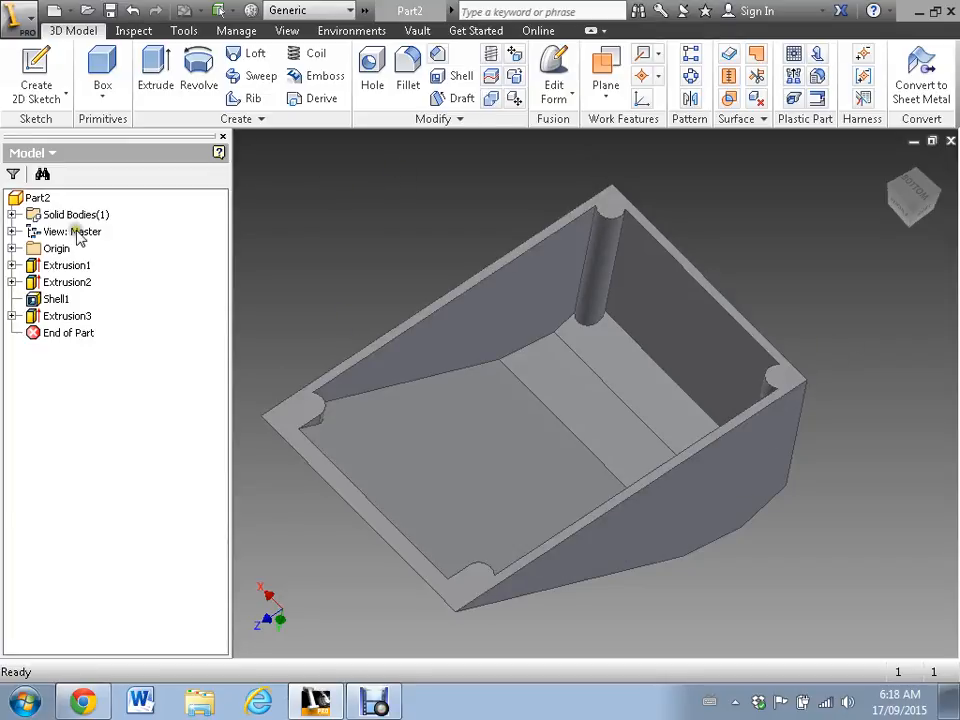
# - Start a sketch on the box's open rim face and draw a circle about 0.12 in across centred on the upper-left corner post
pyautogui.click(615, 205)
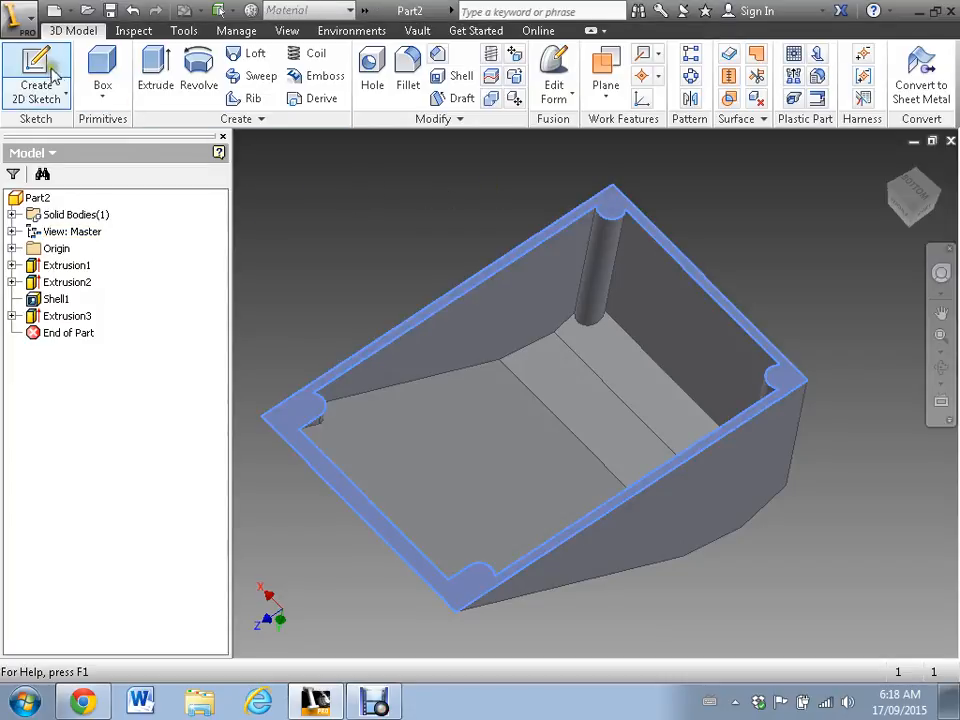
pyautogui.click(40, 66)
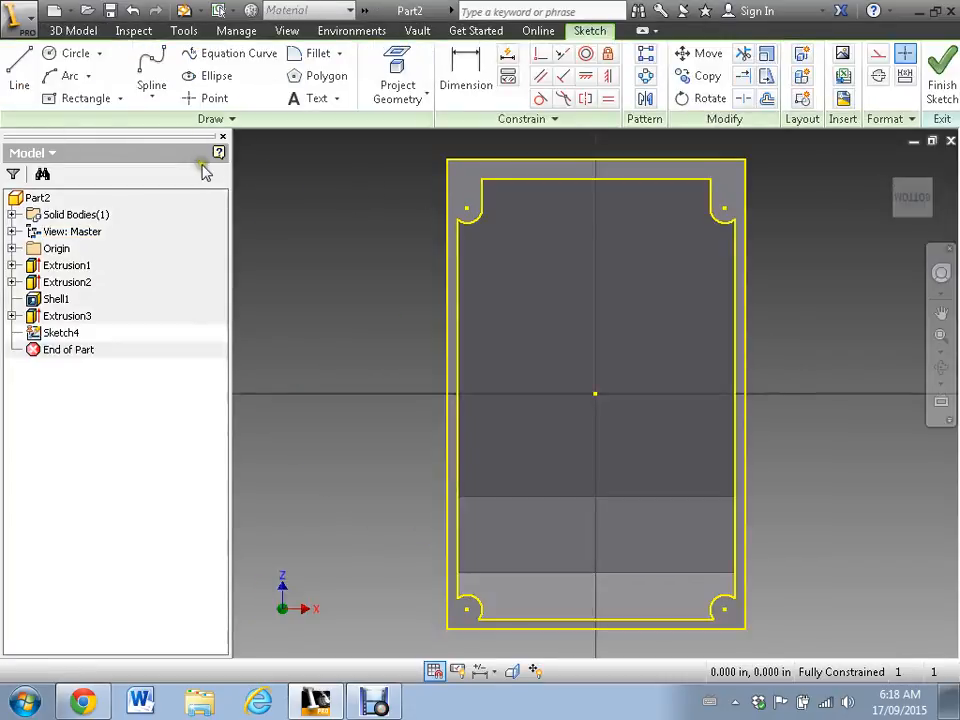
pyautogui.click(52, 60)
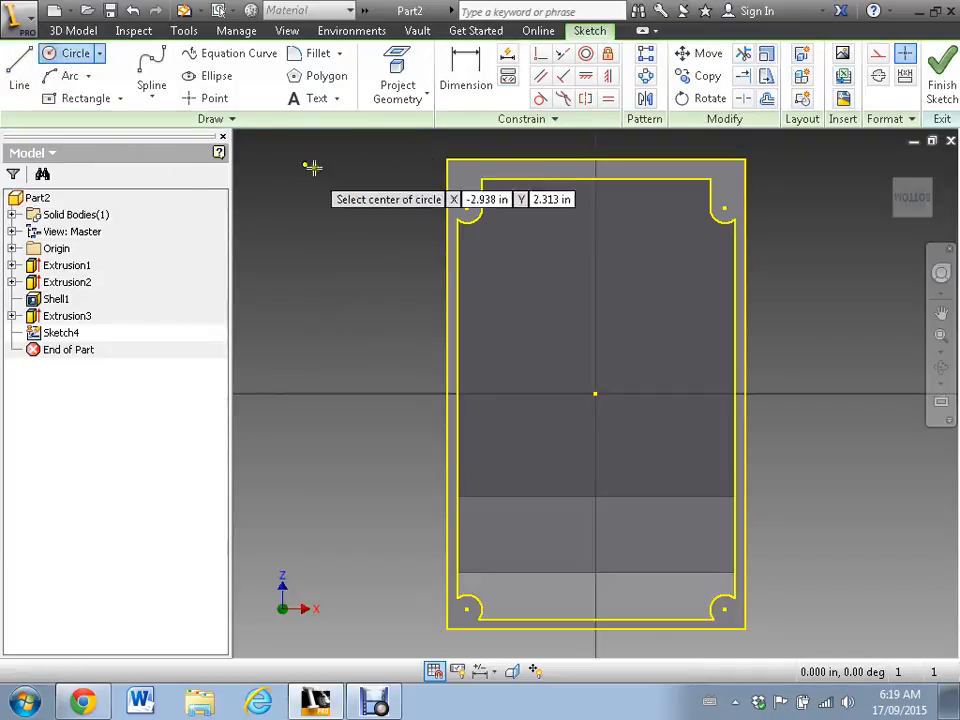
pyautogui.scroll(-3, 485, 197)
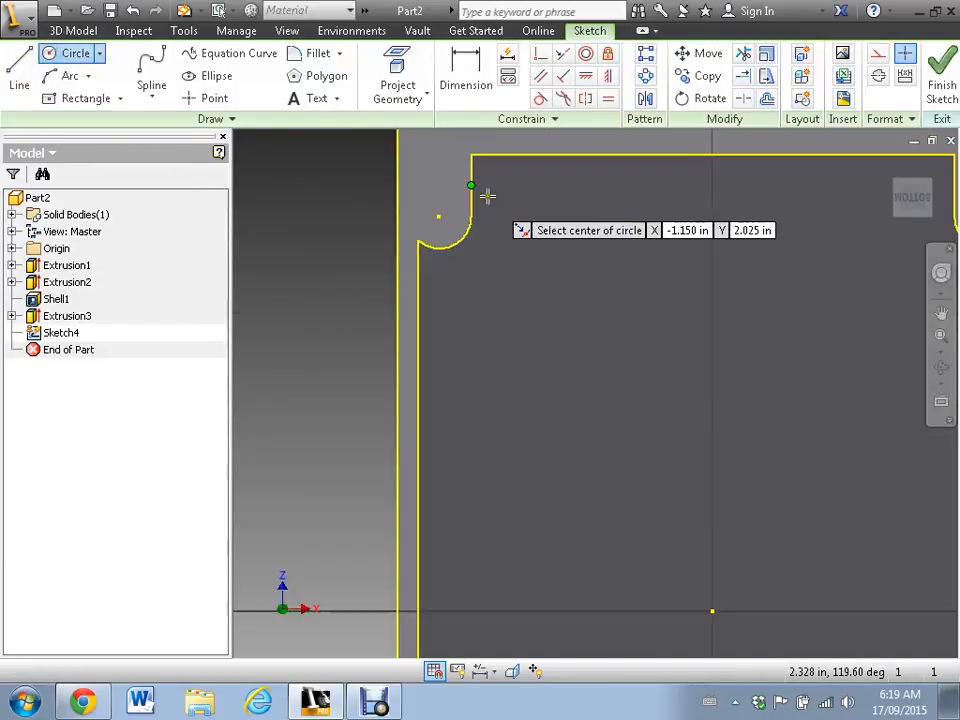
pyautogui.click(440, 217)
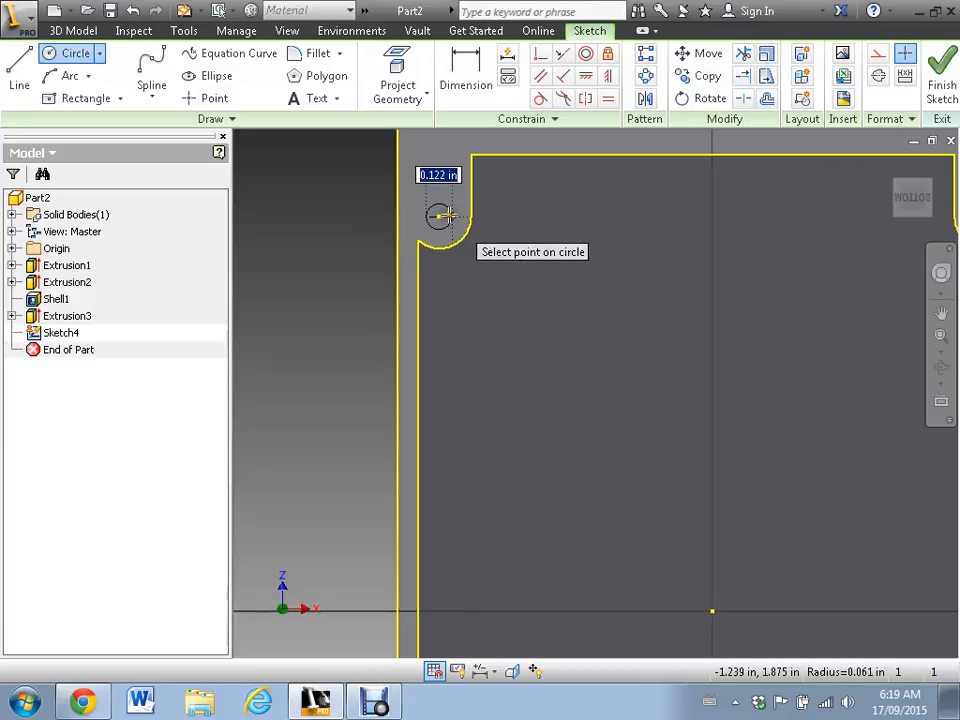
pyautogui.click(449, 216)
# - Dimension the diameter of the upper-left post's circle to .11 in
pyautogui.click(466, 75)
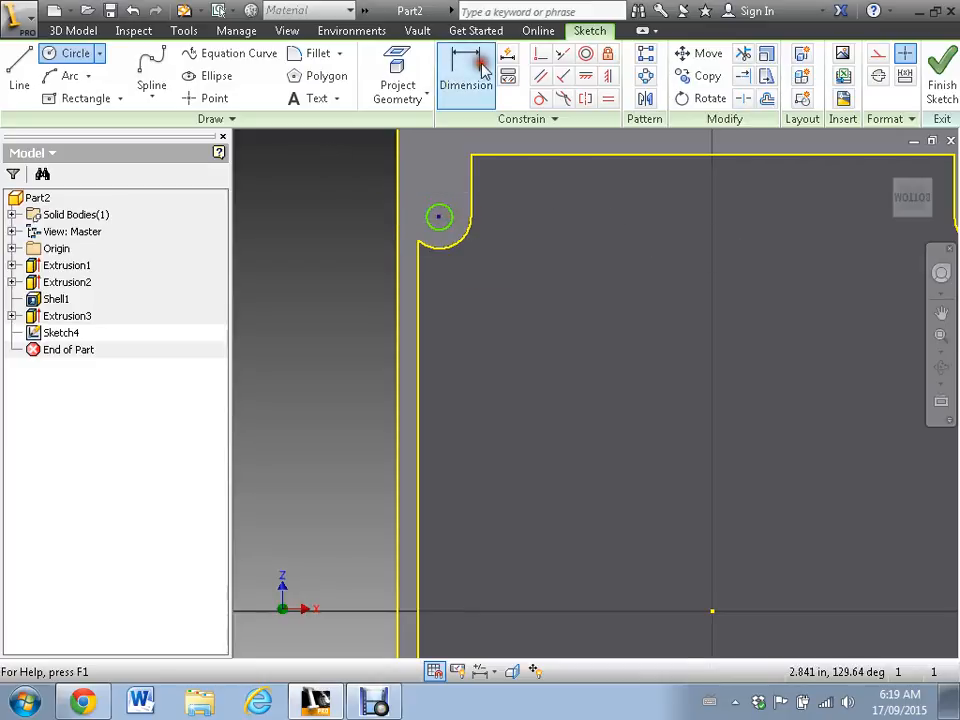
pyautogui.click(426, 221)
pyautogui.click(388, 242)
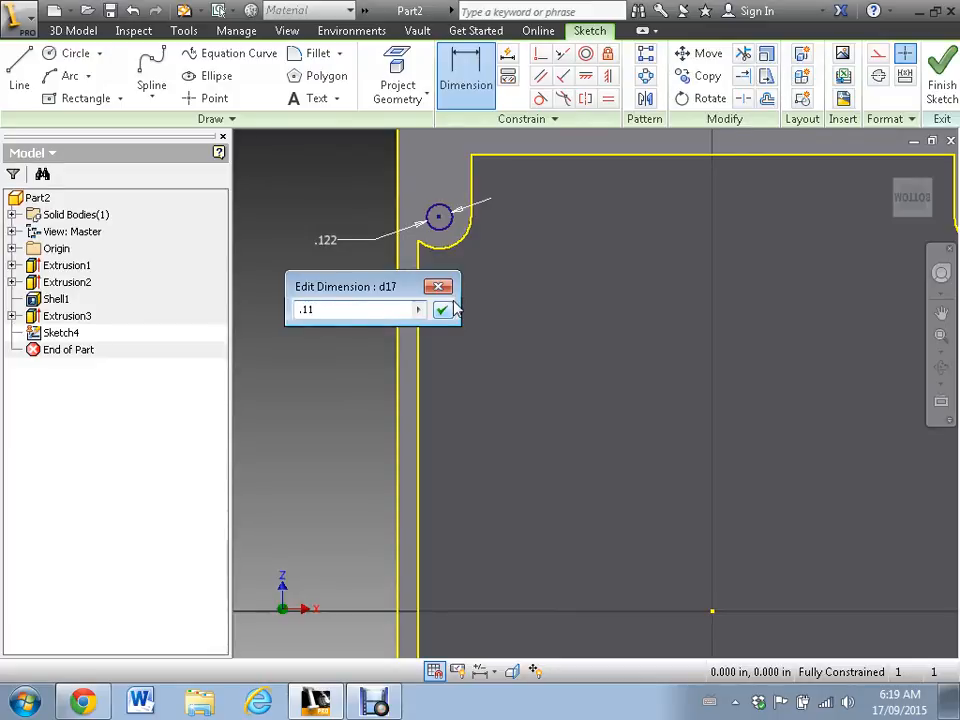
pyautogui.click(442, 310)
# - Draw a vertical line about 0.625 in long on the sketch's vertical centre axis, above the origin
pyautogui.scroll(-2, 455, 320)
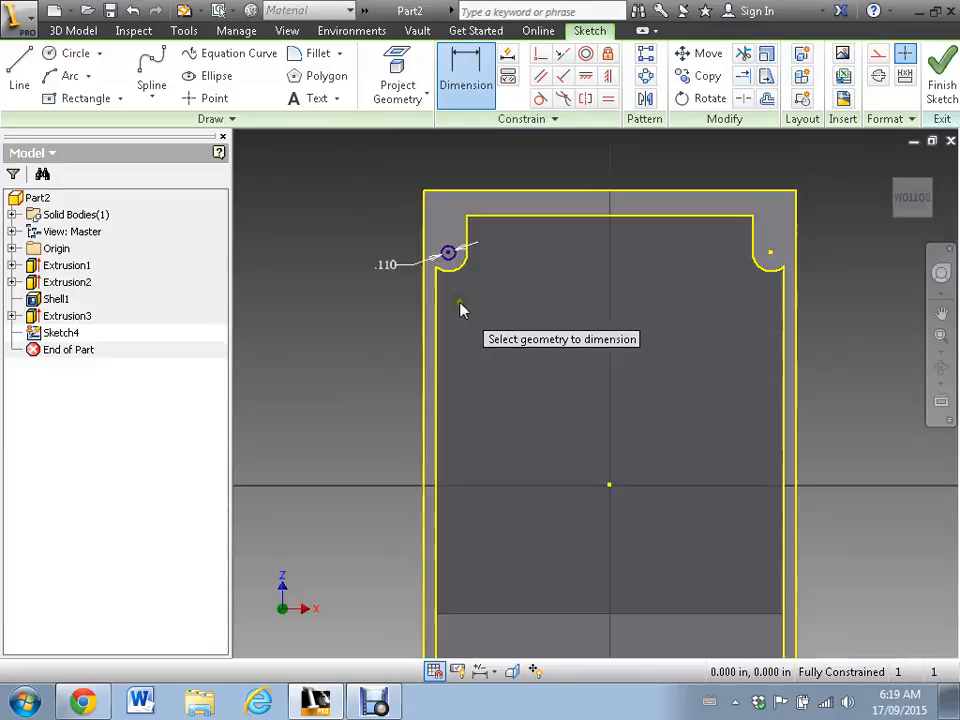
pyautogui.moveTo(567, 406); pyautogui.dragTo(524, 363, button='middle')
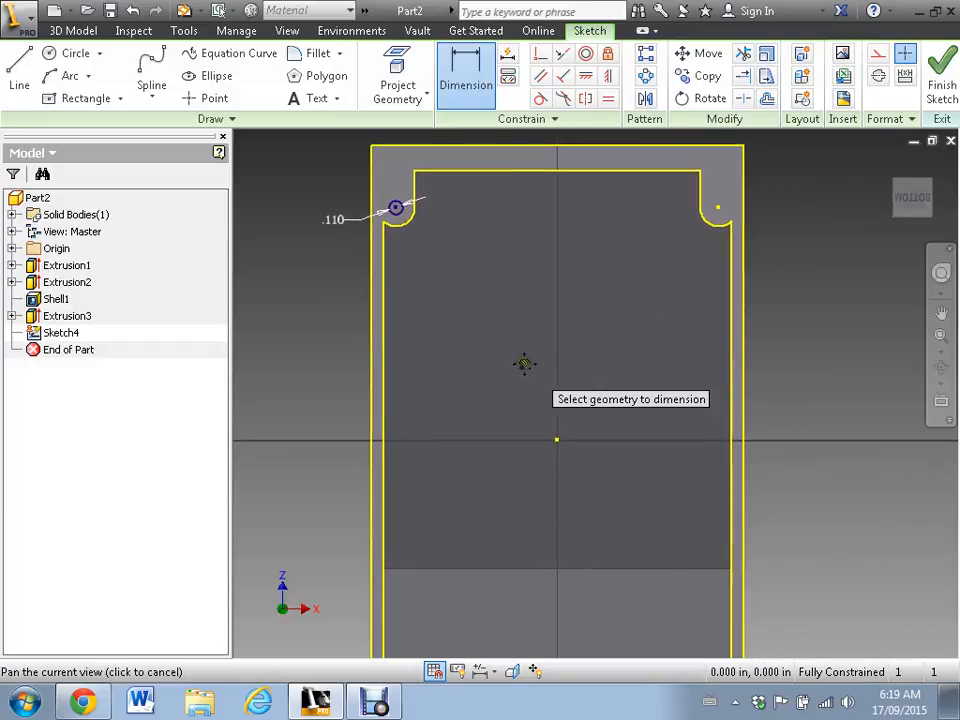
pyautogui.click(14, 63)
pyautogui.click(557, 241)
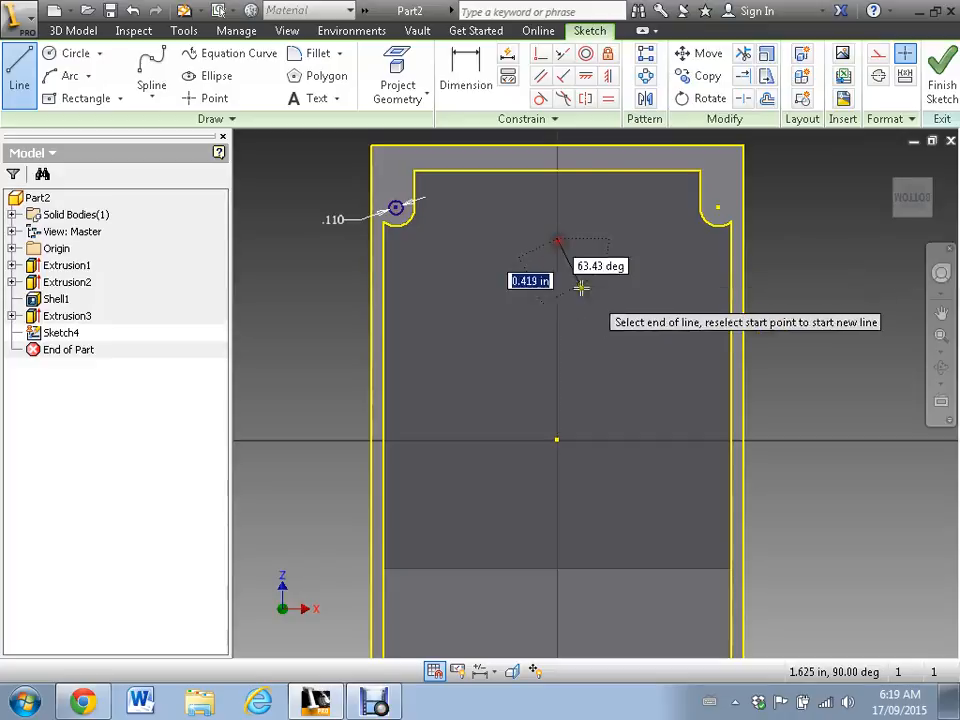
pyautogui.click(557, 317)
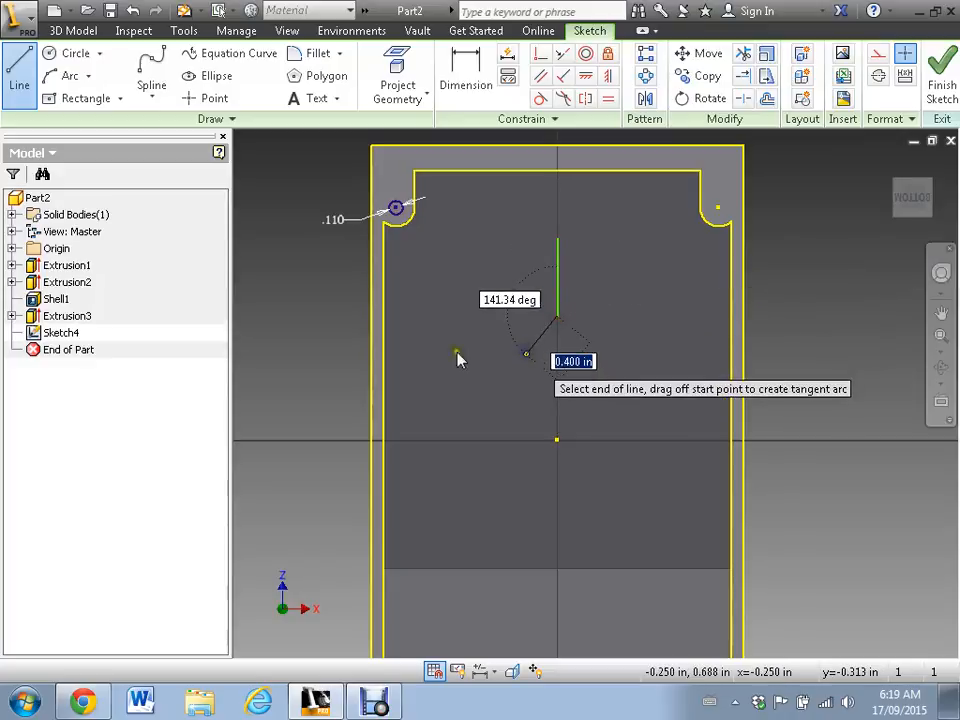
pyautogui.press('Escape')
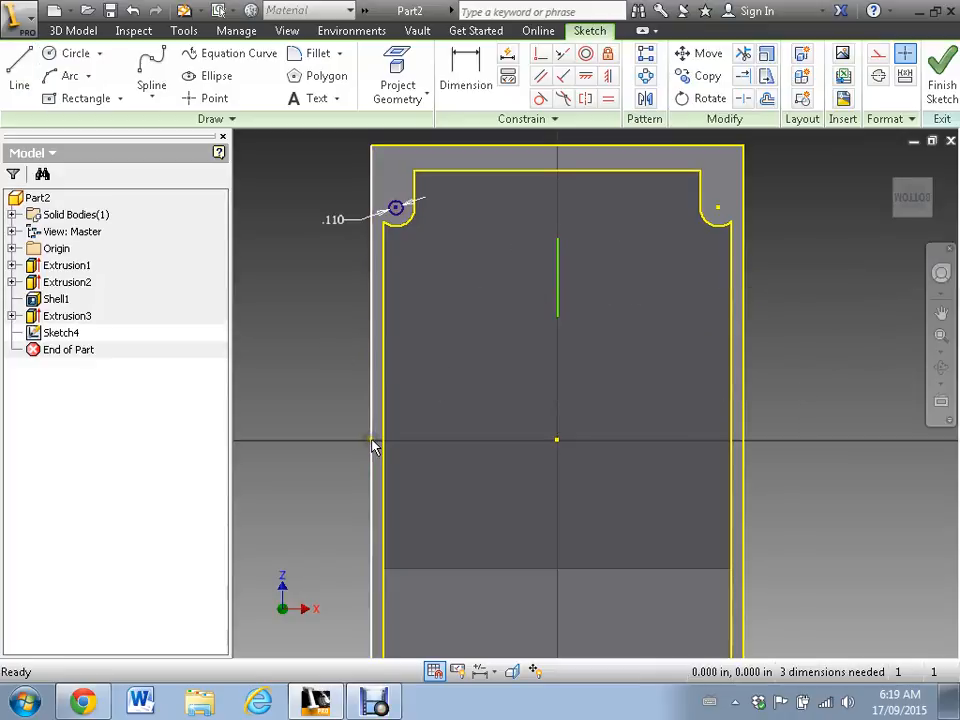
pyautogui.click(645, 98)
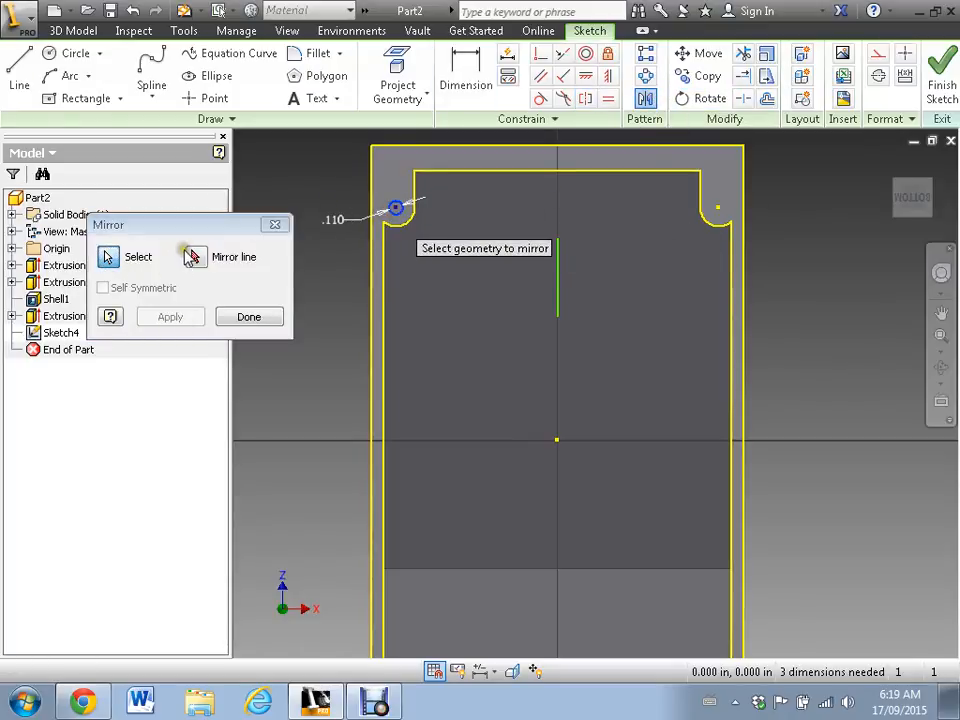
pyautogui.click(193, 257)
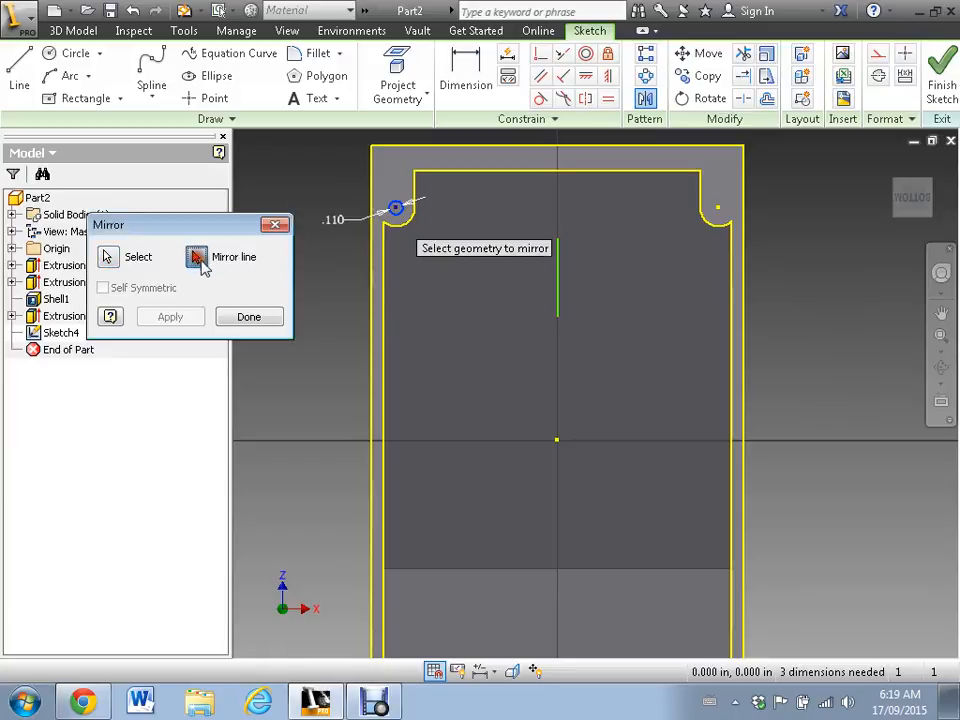
pyautogui.click(557, 280)
pyautogui.moveTo(450, 435); pyautogui.dragTo(458, 307, button='middle')
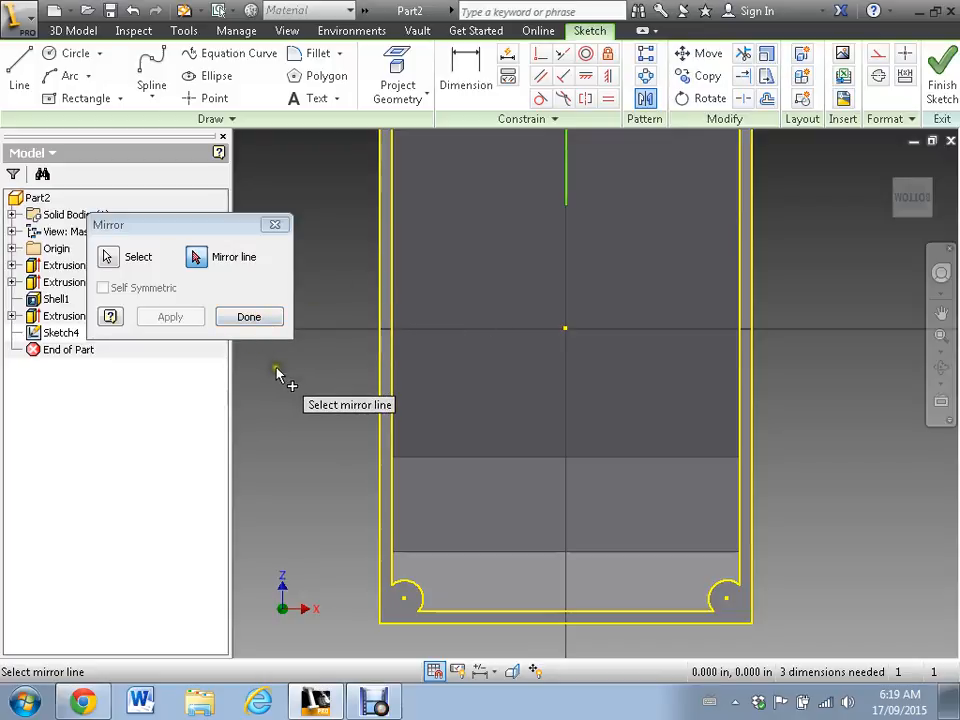
pyautogui.moveTo(476, 321)
pyautogui.mouseDown(button='middle')
pyautogui.moveTo(448, 432)
pyautogui.moveTo(455, 419)
pyautogui.mouseUp(button='middle')
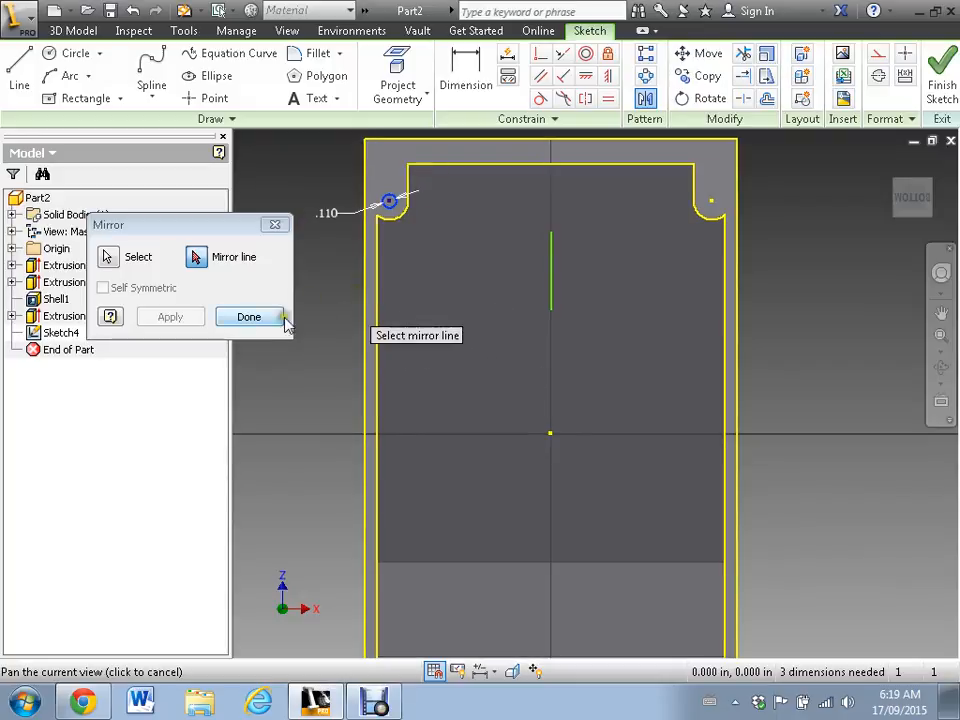
pyautogui.click(268, 227)
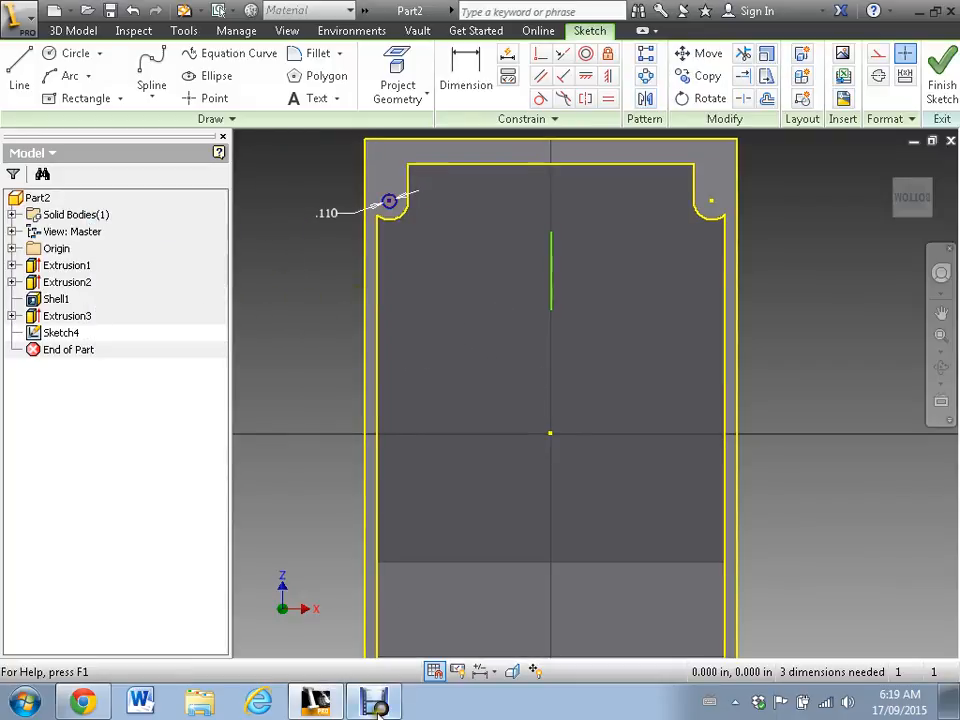
# - Draw a circle about 0.11 in in diameter centred on the lower-left corner post
pyautogui.click(52, 57)
pyautogui.moveTo(289, 381); pyautogui.dragTo(300, 250, button='middle')
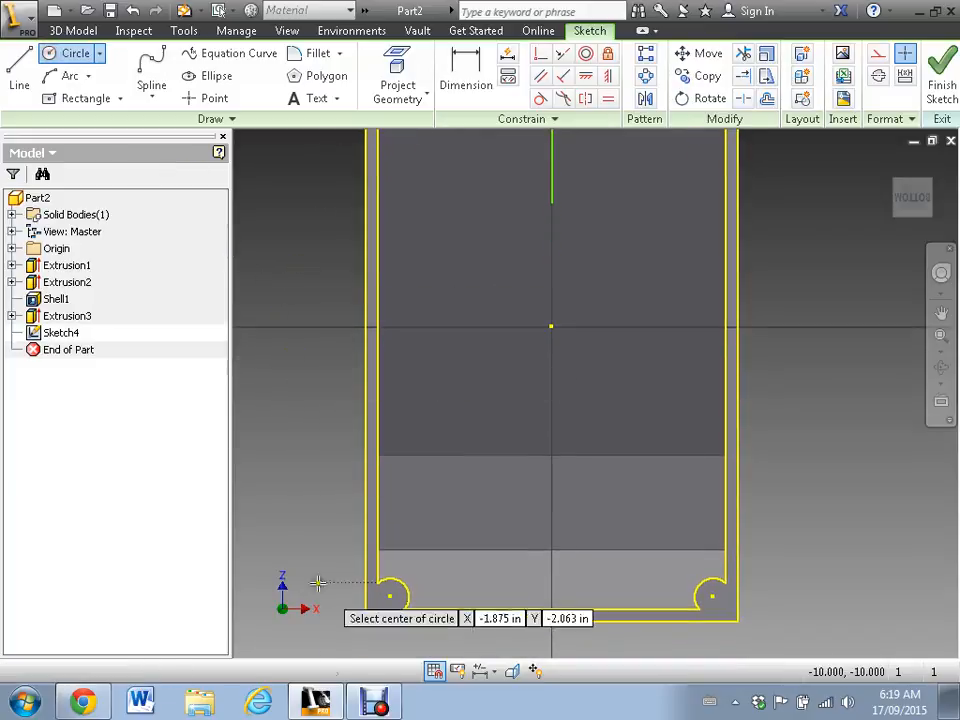
pyautogui.click(391, 596)
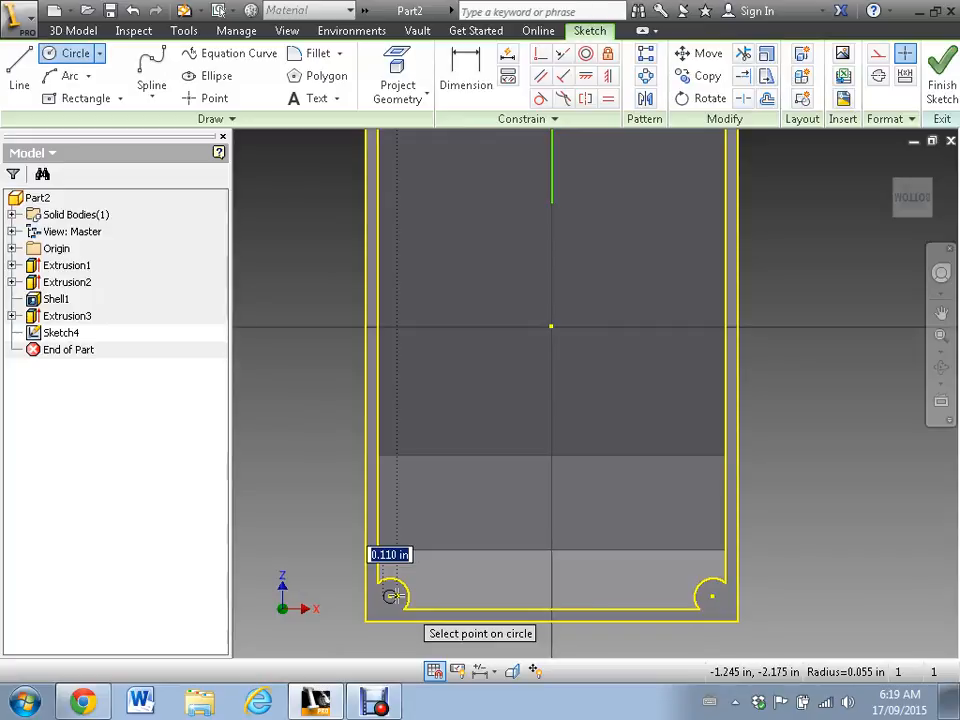
pyautogui.click(391, 596)
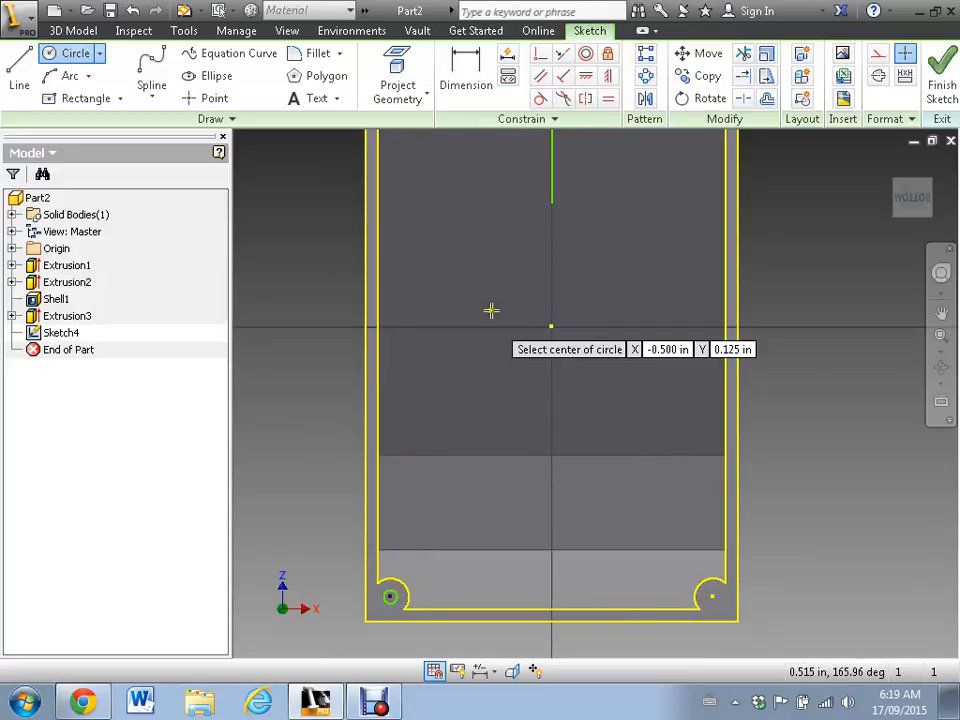
# - Mirror both left corner circles across the short vertical centre line onto the right corner posts
pyautogui.moveTo(484, 317); pyautogui.dragTo(450, 373, button='middle')
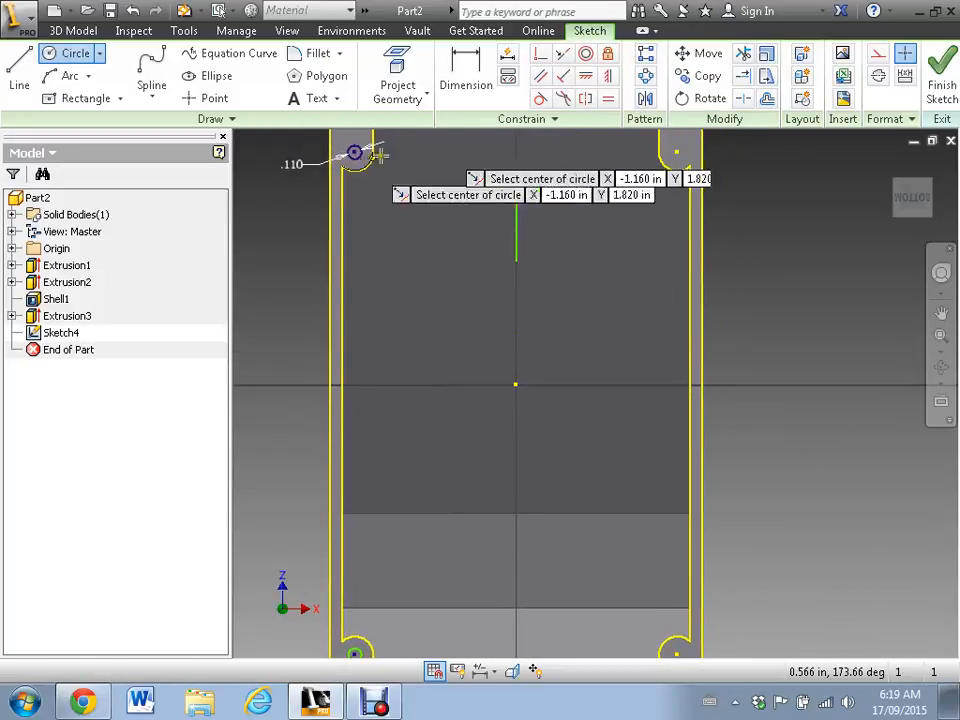
pyautogui.click(645, 99)
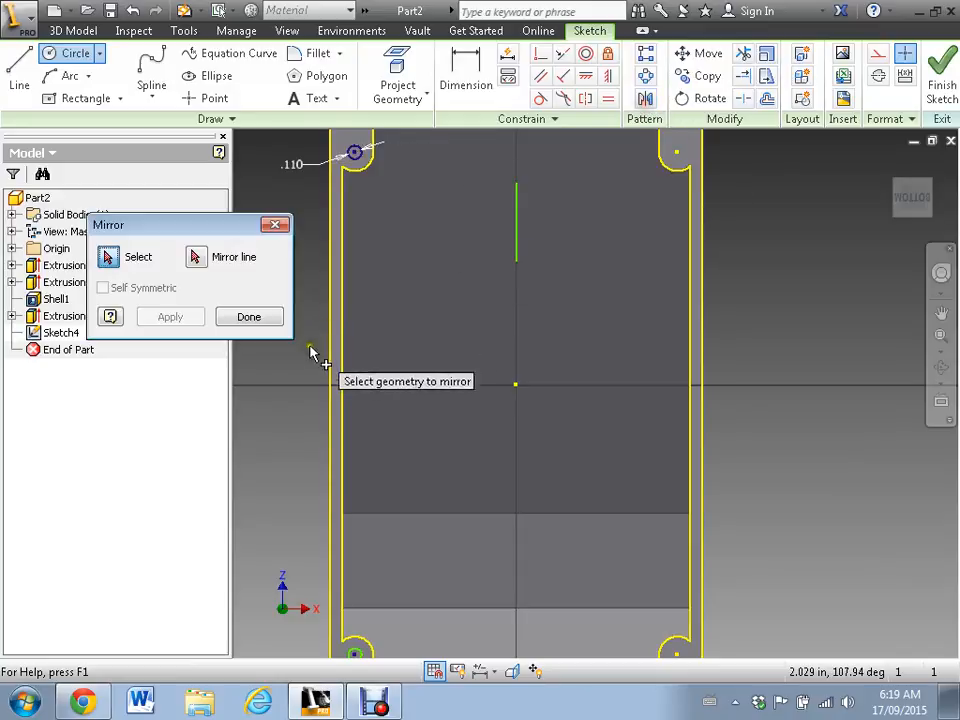
pyautogui.click(360, 164)
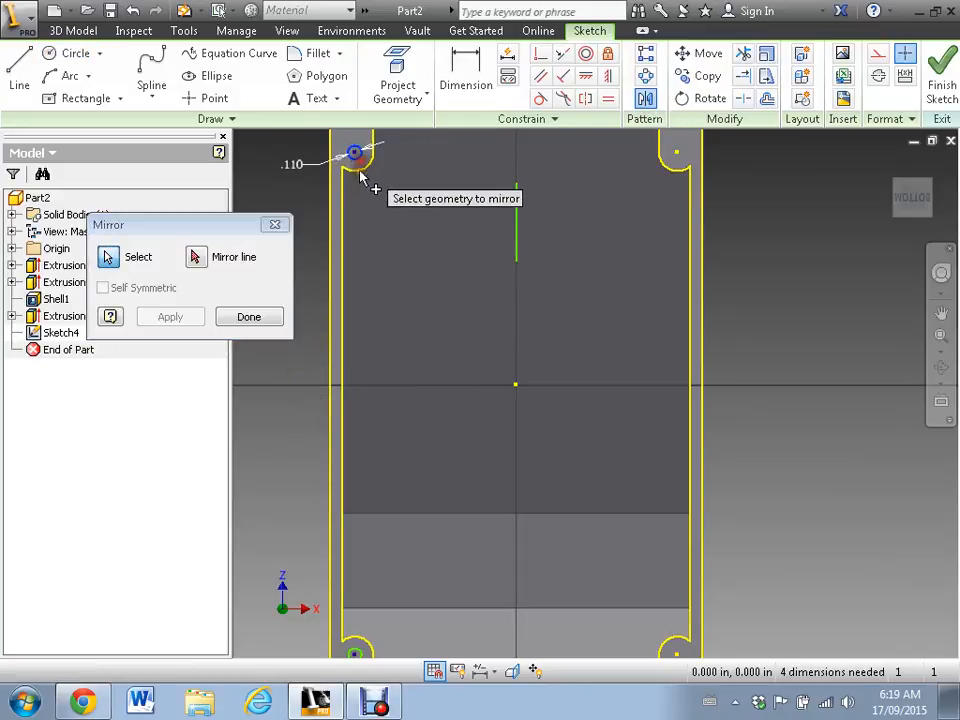
pyautogui.click(358, 654)
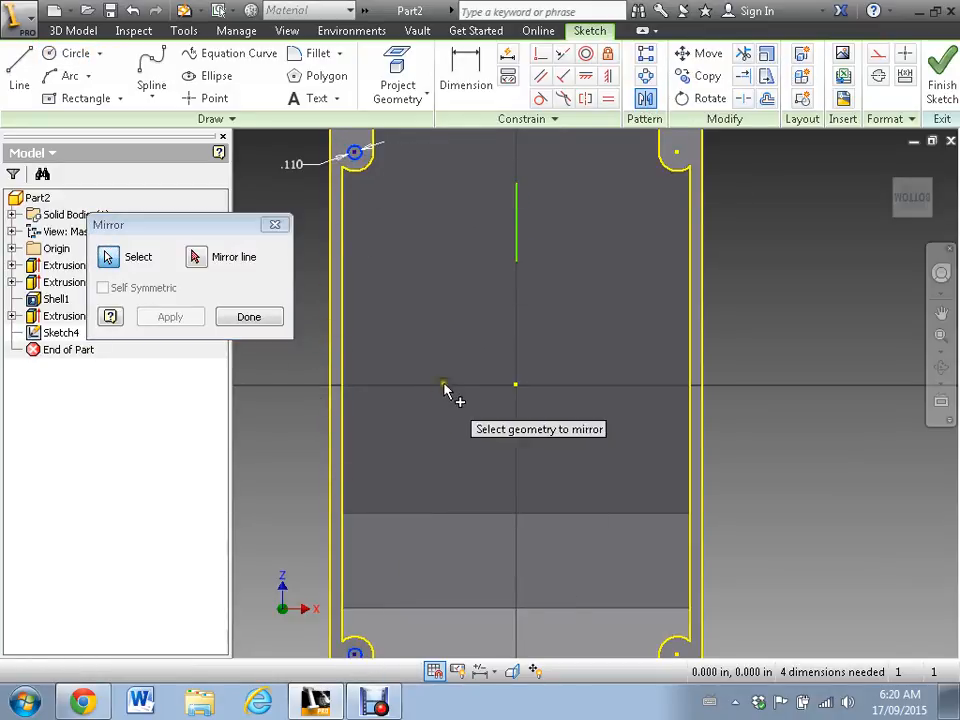
pyautogui.click(196, 258)
pyautogui.click(516, 238)
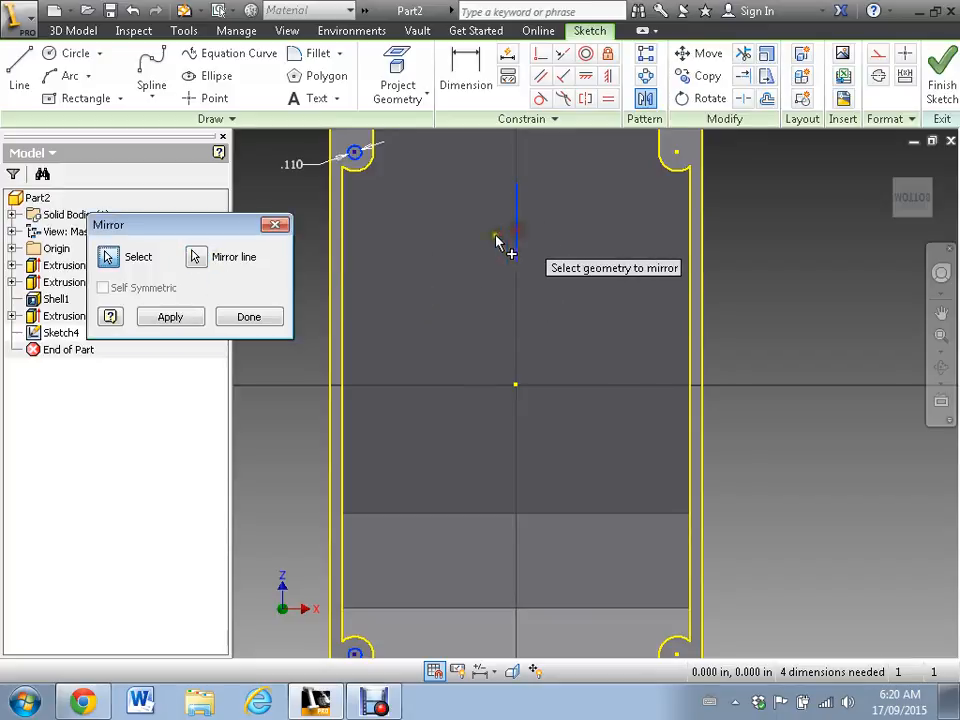
pyautogui.click(170, 317)
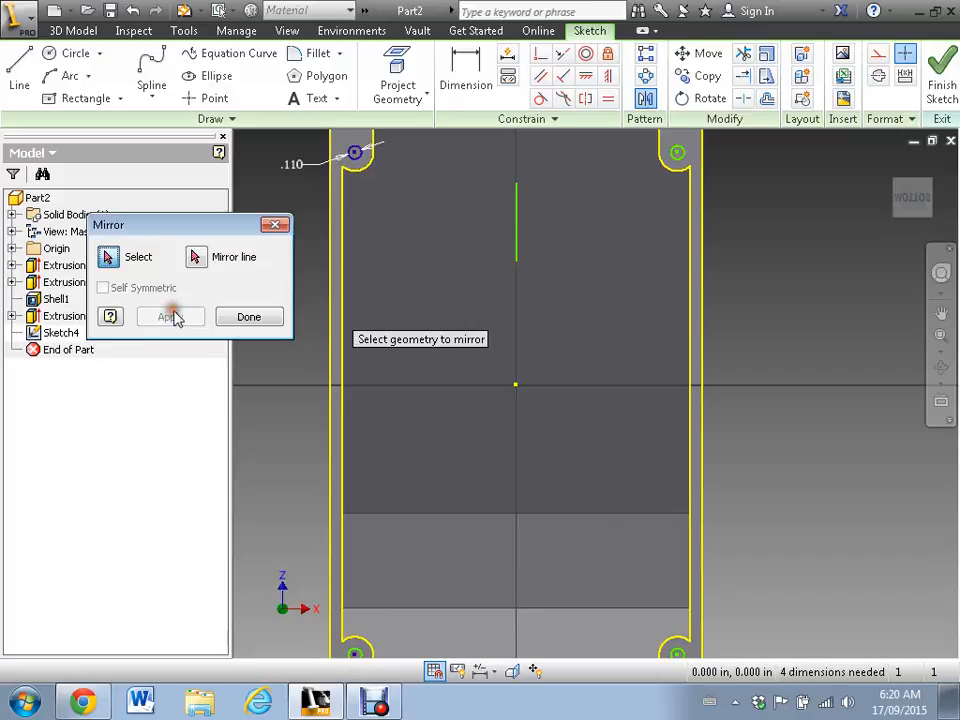
pyautogui.click(248, 317)
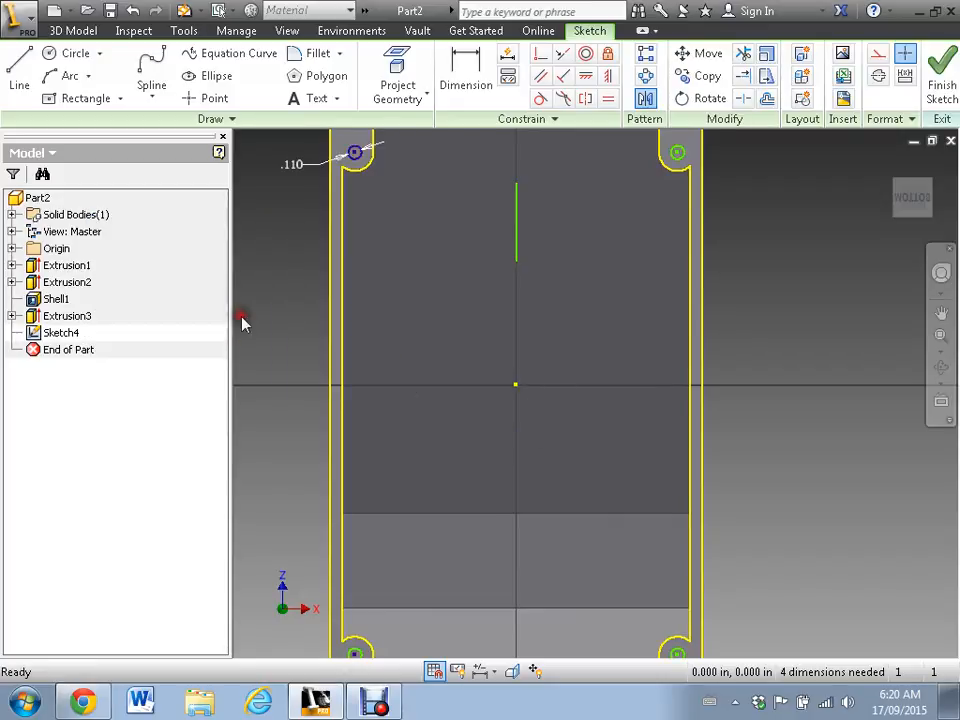
# - Finish the sketch containing the four corner circles
pyautogui.scroll(3, 277, 385)
pyautogui.moveTo(397, 404); pyautogui.dragTo(524, 405, button='middle')
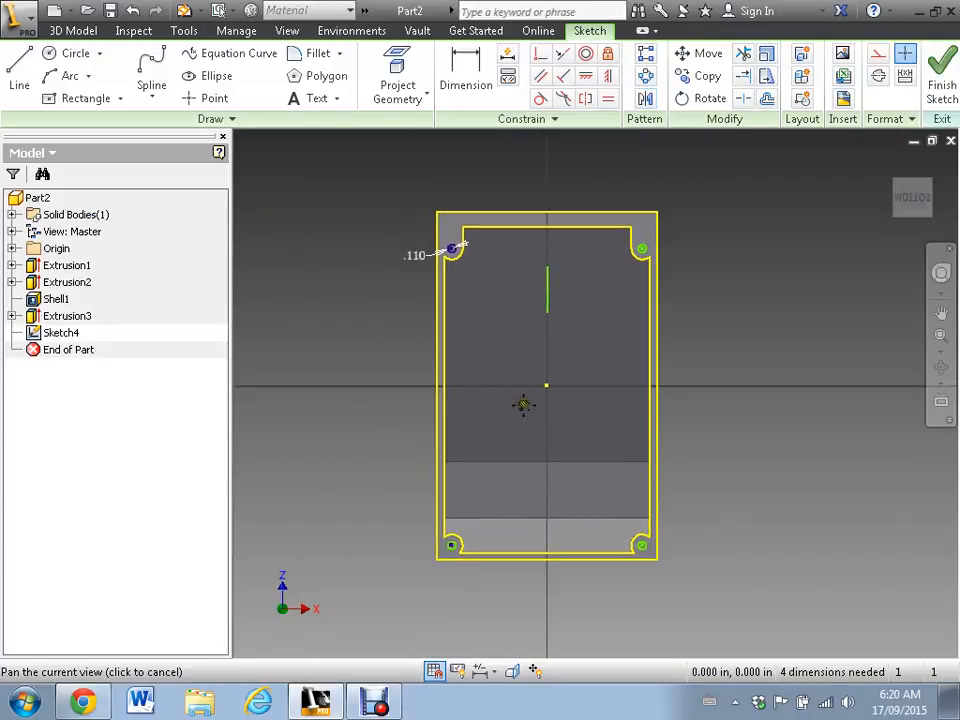
pyautogui.moveTo(510, 456)
pyautogui.keyDown('shift'); pyautogui.mouseDown(button='middle')
pyautogui.moveTo(452, 394)
pyautogui.moveTo(437, 437)
pyautogui.moveTo(456, 434)
pyautogui.moveTo(470, 410)
pyautogui.mouseUp(button='middle'); pyautogui.keyUp('shift')
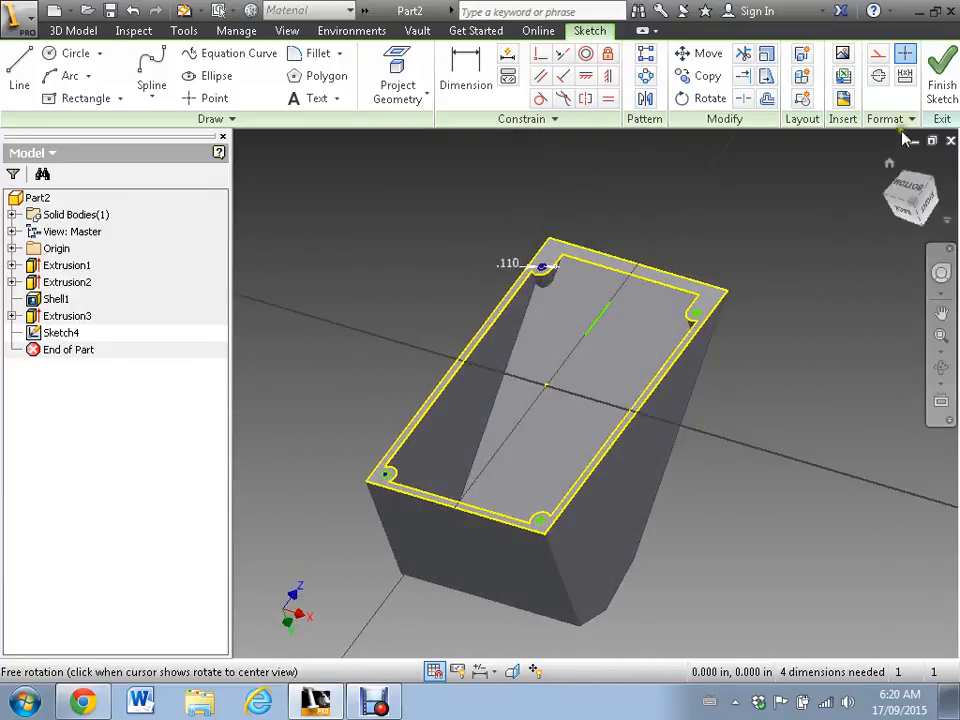
pyautogui.click(941, 80)
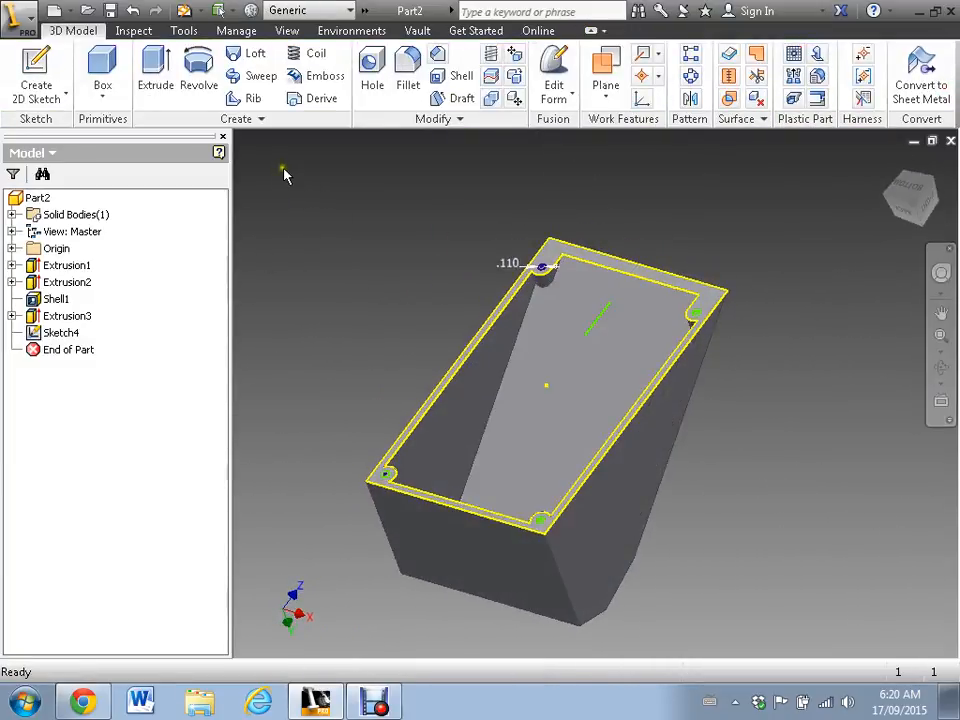
# - Start an extrusion using the two circles on the corner posts at the far end of the box
pyautogui.click(155, 70)
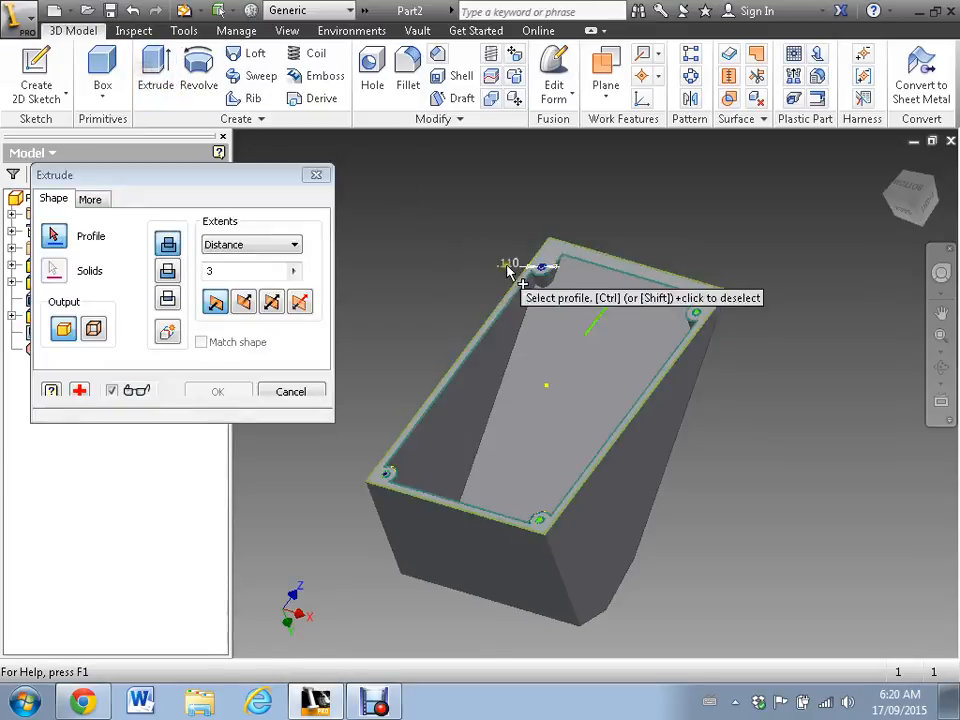
pyautogui.scroll(-3, 512, 270)
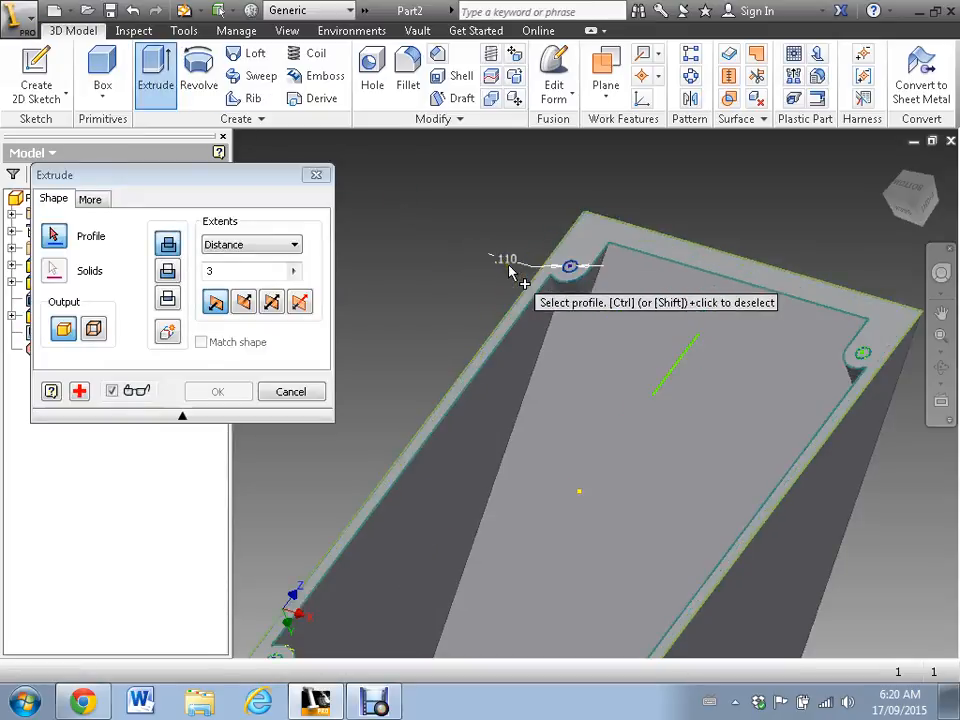
pyautogui.scroll(-2, 567, 280)
pyautogui.click(567, 280)
pyautogui.scroll(3, 690, 377)
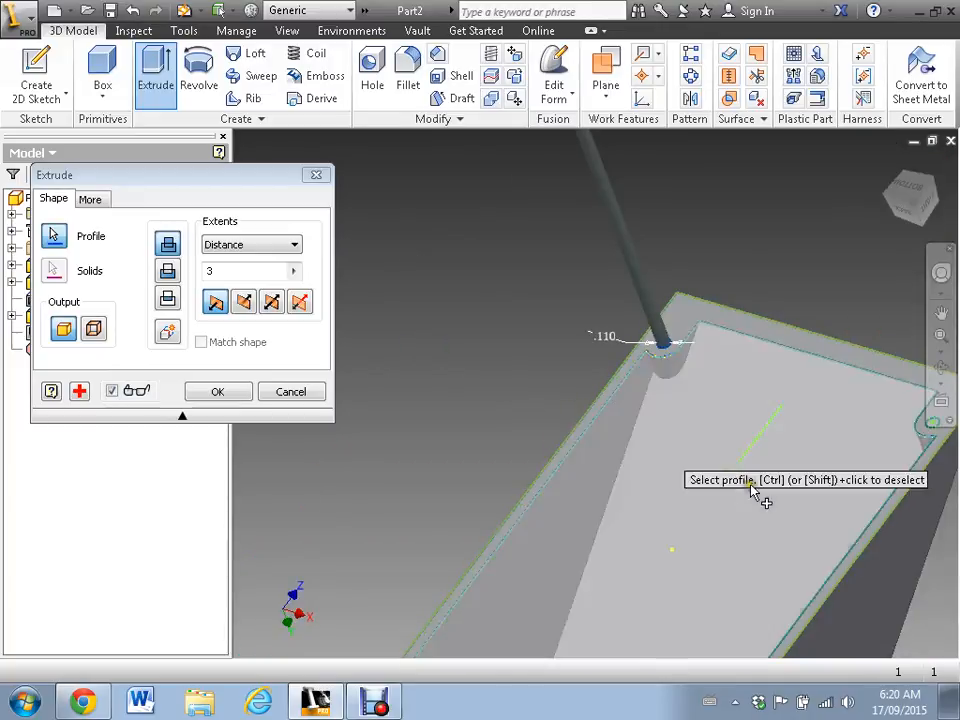
pyautogui.moveTo(594, 401); pyautogui.dragTo(395, 314, button='middle')
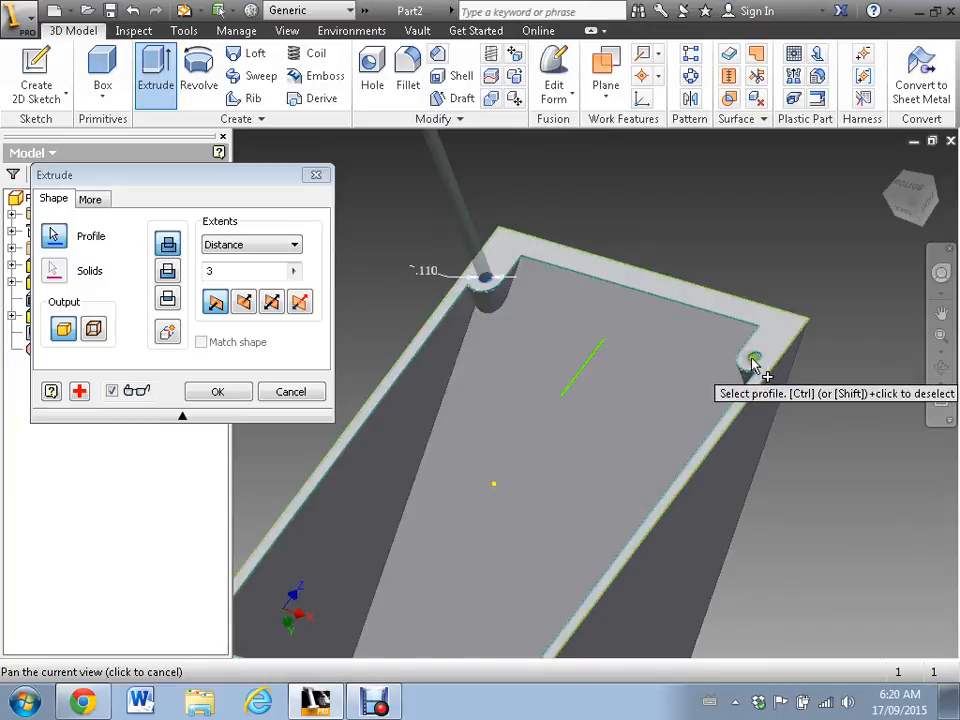
pyautogui.scroll(-2, 755, 362)
pyautogui.click(756, 362)
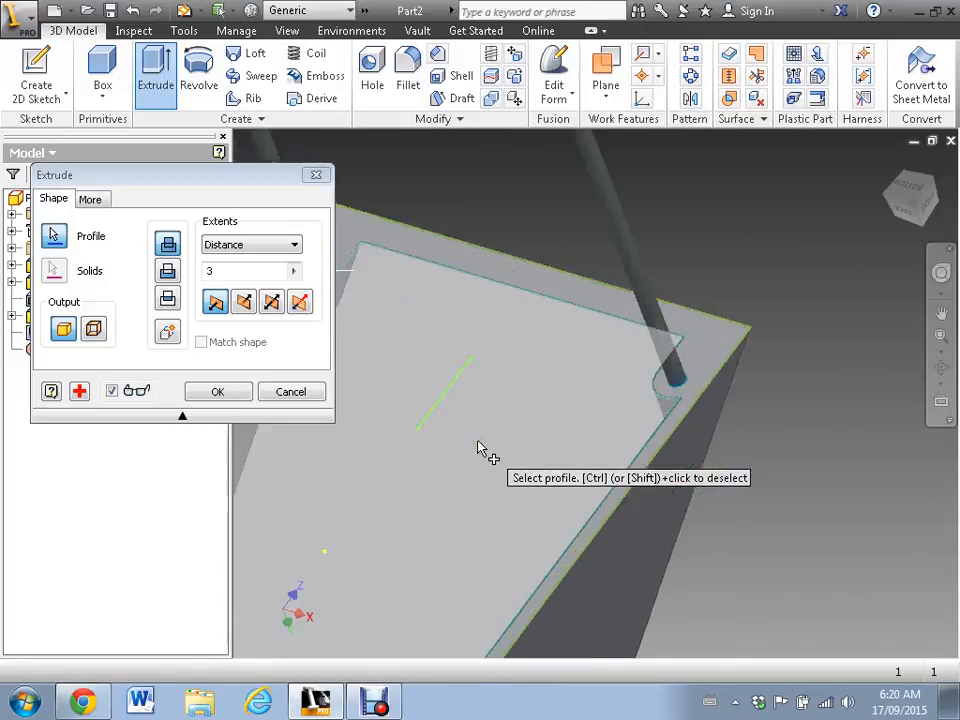
# - Add the circles on the two near-end corner posts to the extrusion profiles
pyautogui.scroll(4, 482, 450)
pyautogui.scroll(-5, 553, 381)
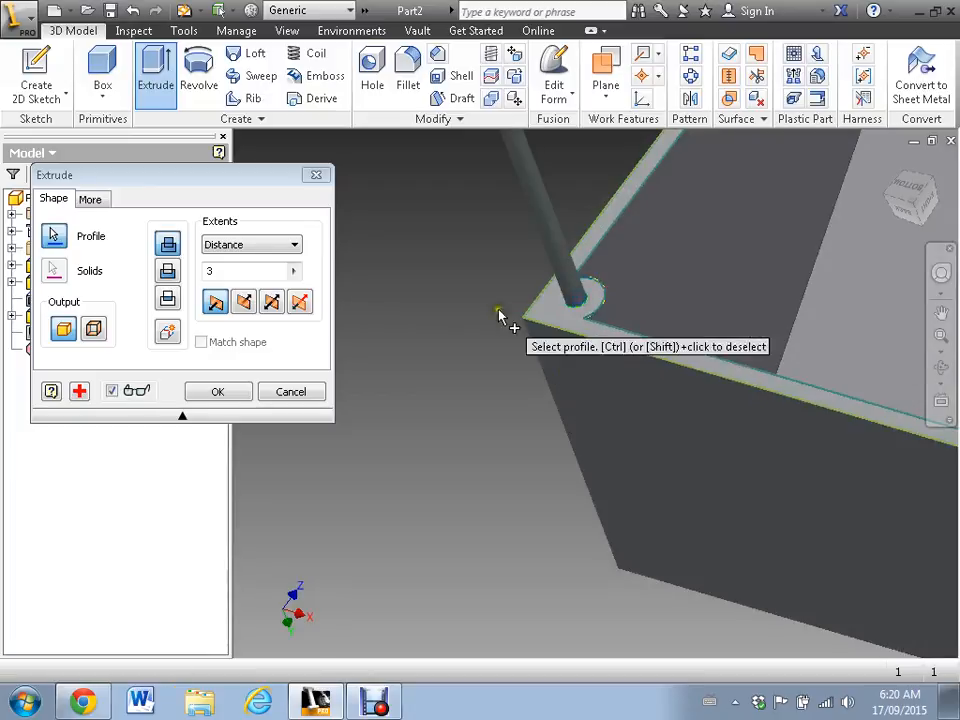
pyautogui.moveTo(625, 387); pyautogui.dragTo(321, 292, button='middle')
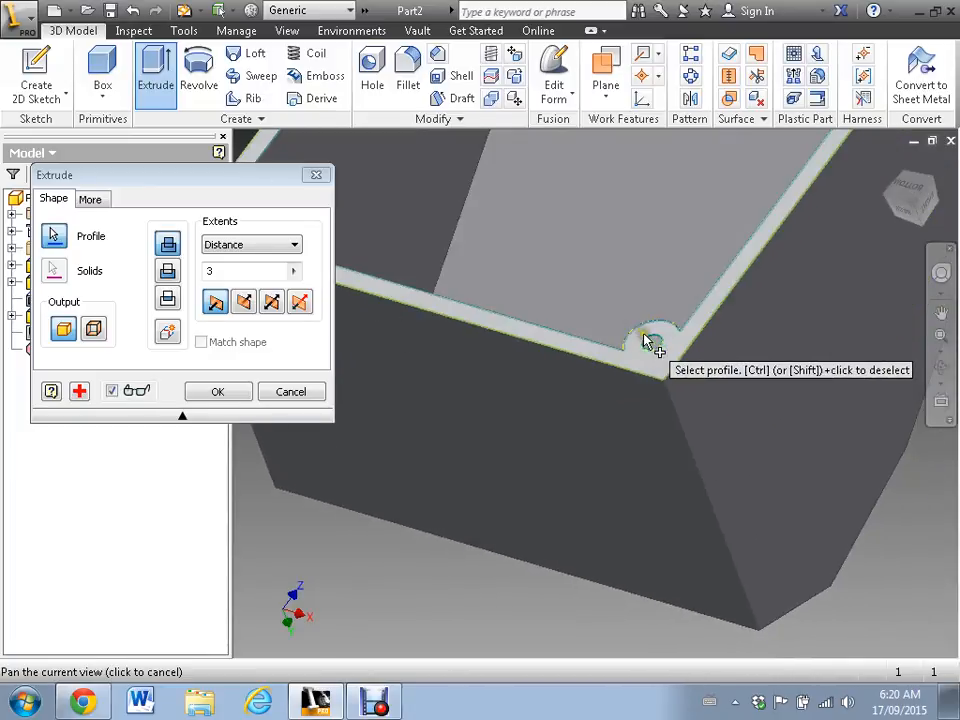
pyautogui.click(652, 344)
pyautogui.scroll(8, 543, 347)
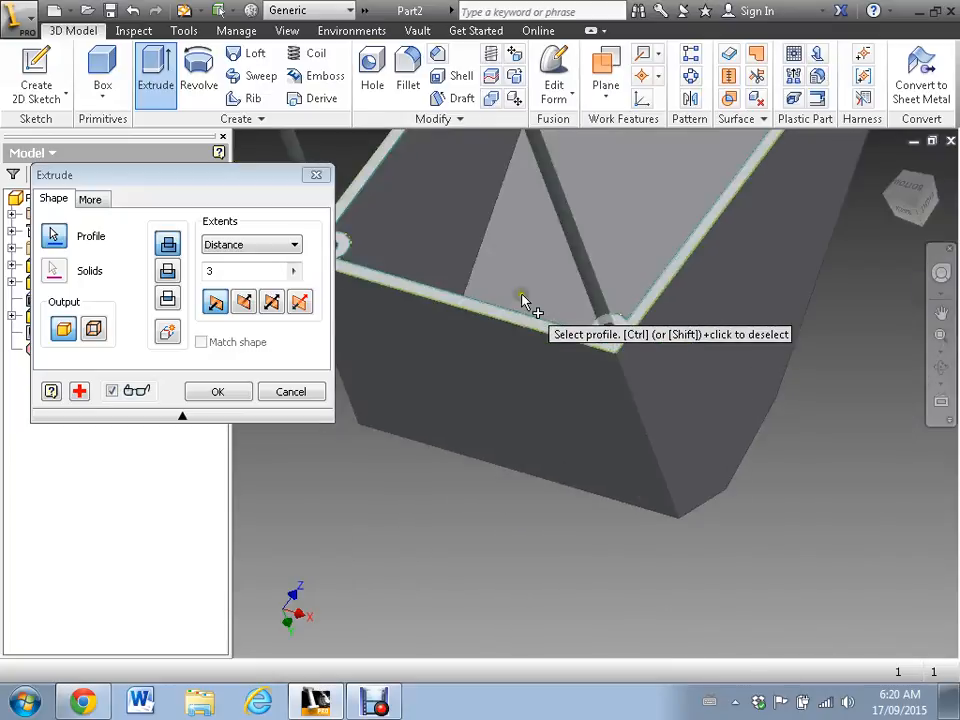
pyautogui.moveTo(543, 257); pyautogui.dragTo(559, 388, button='middle')
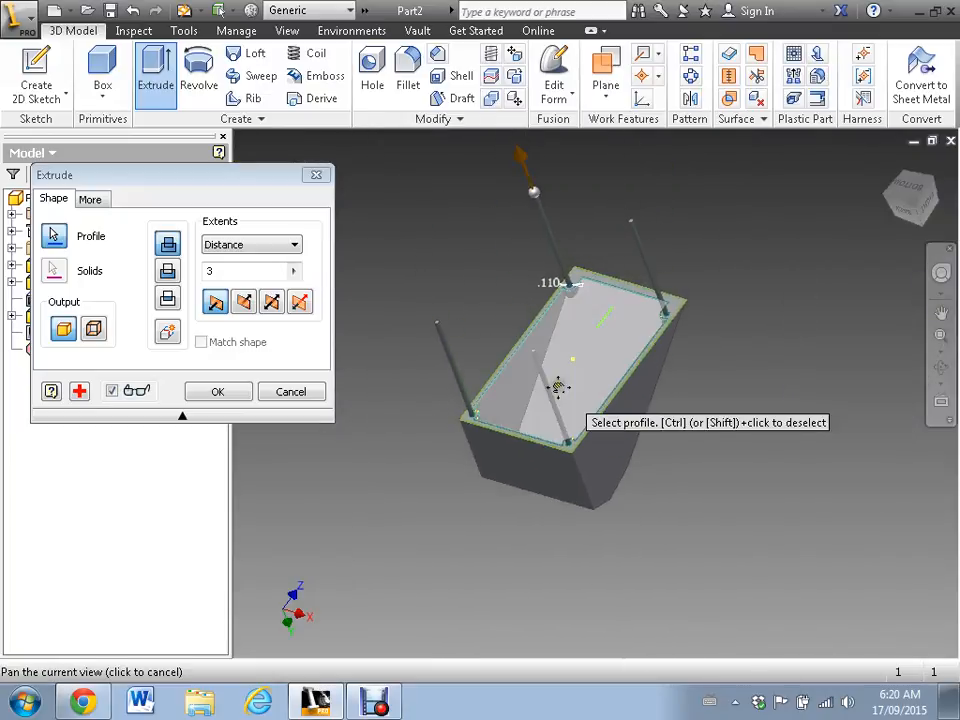
pyautogui.scroll(-3, 559, 388)
pyautogui.keyDown('shift'); pyautogui.moveTo(549, 334); pyautogui.dragTo(606, 336, button='middle'); pyautogui.keyUp('shift')
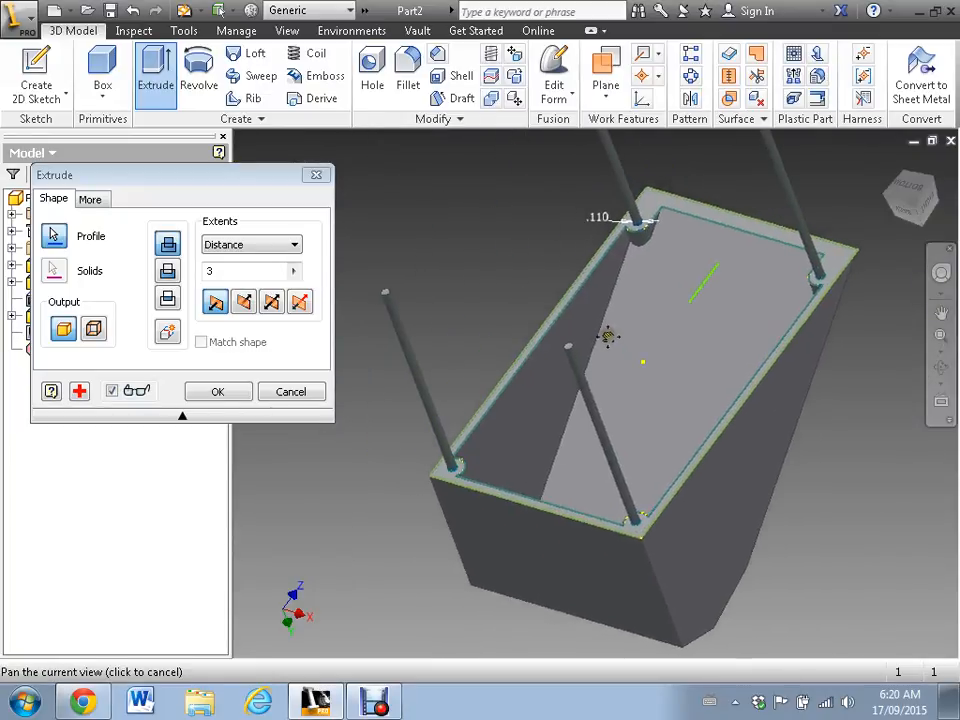
# - Cut the four selected circles 0.3 in deep into the corner posts
pyautogui.click(231, 248)
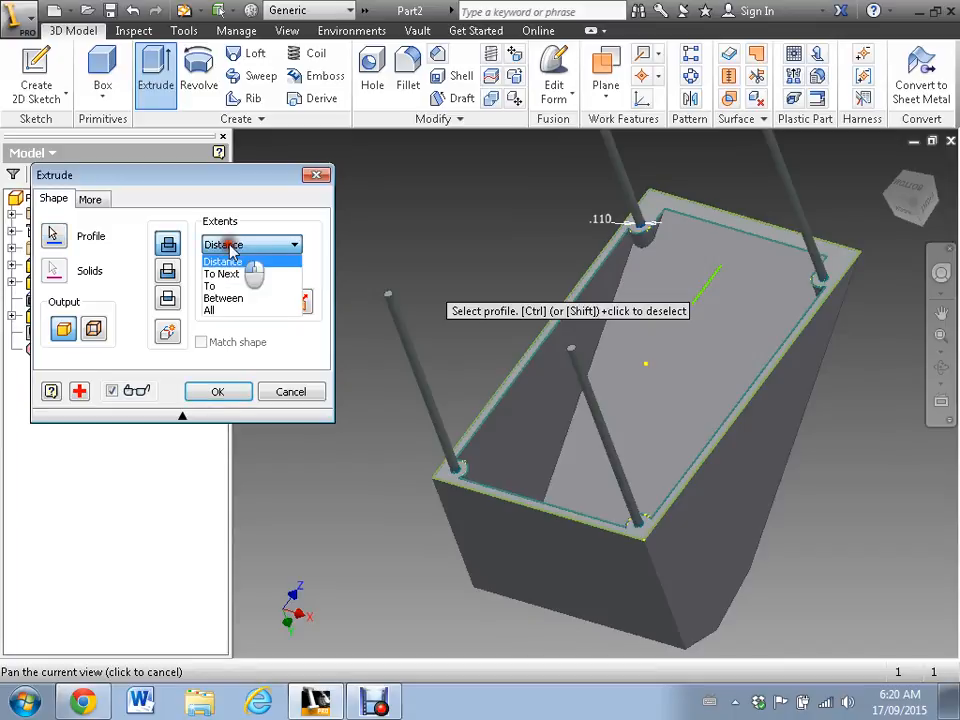
pyautogui.click(231, 274)
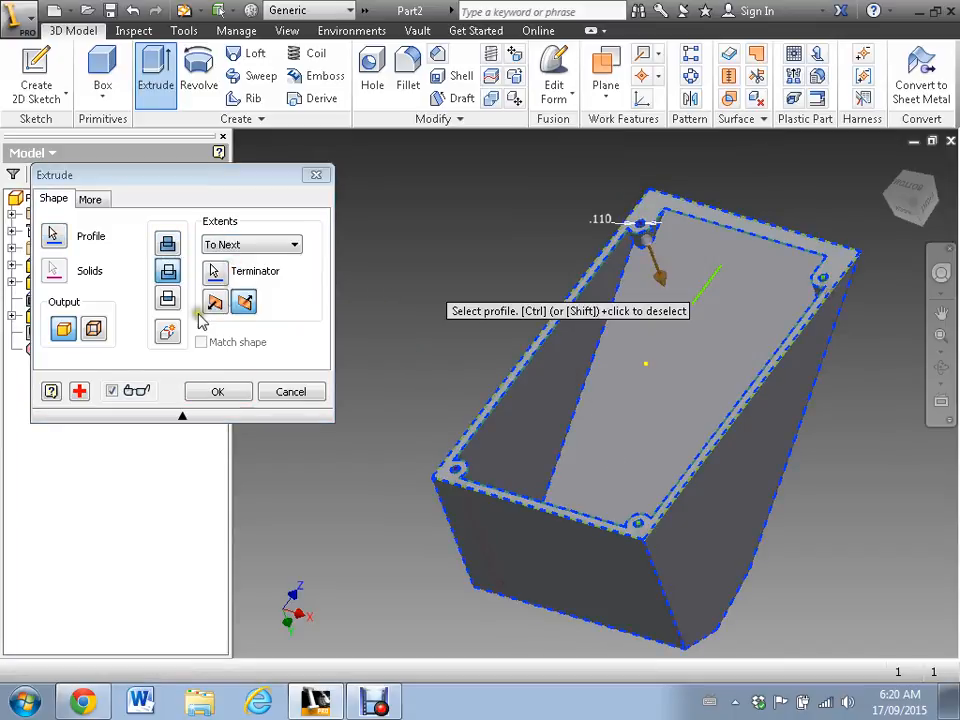
pyautogui.click(167, 272)
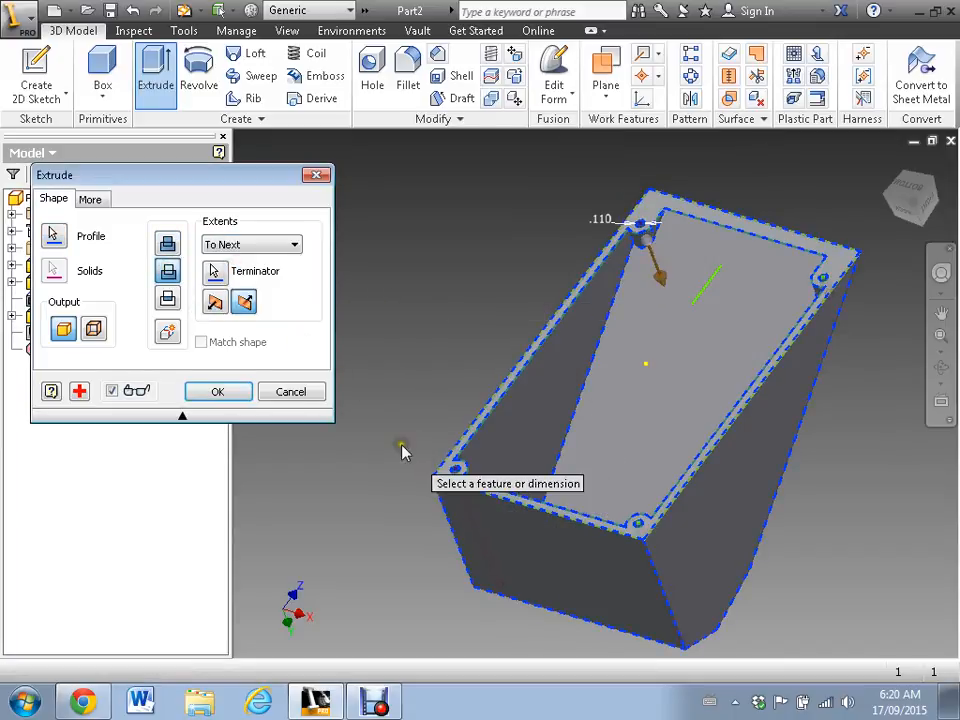
pyautogui.keyDown('shift'); pyautogui.moveTo(410, 447); pyautogui.dragTo(452, 444, button='middle'); pyautogui.keyUp('shift')
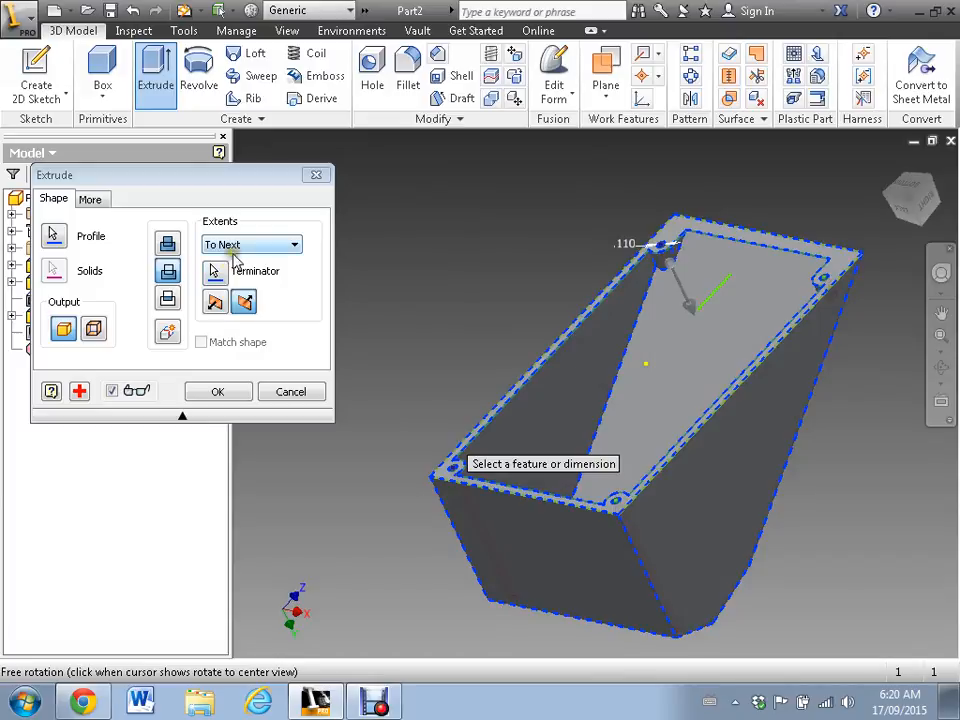
pyautogui.click(238, 246)
pyautogui.click(245, 260)
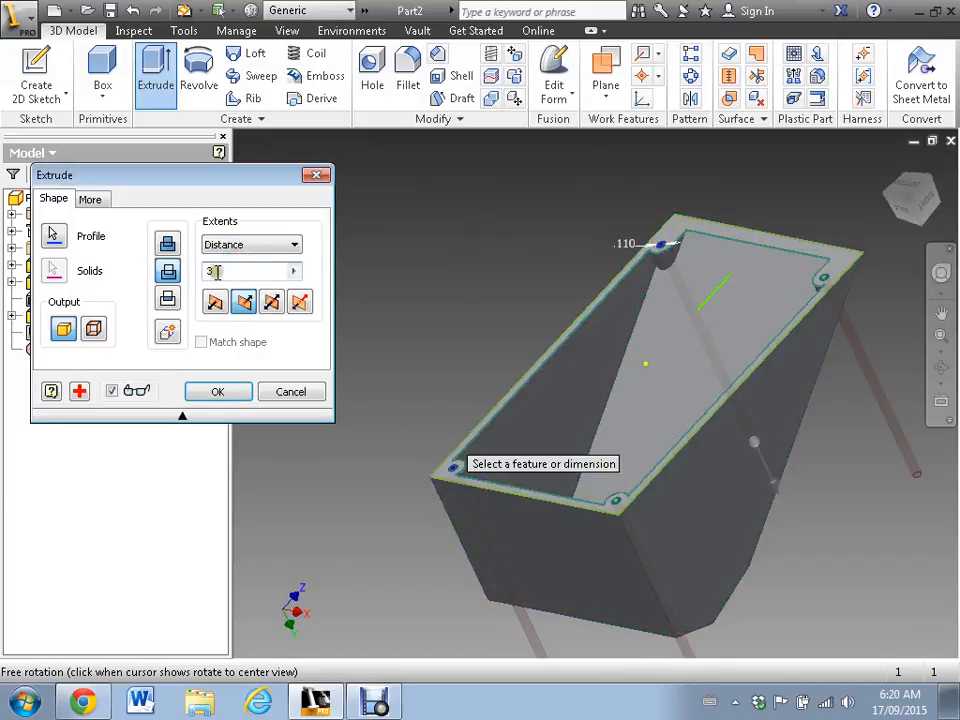
pyautogui.moveTo(217, 272); pyautogui.dragTo(192, 271)
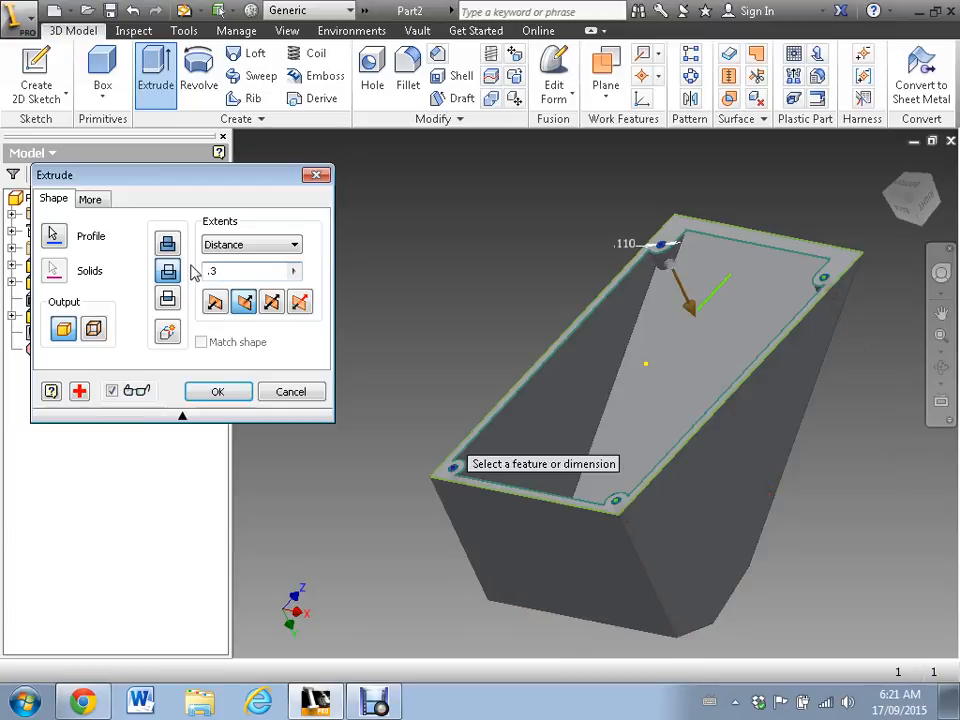
pyautogui.press('Return')
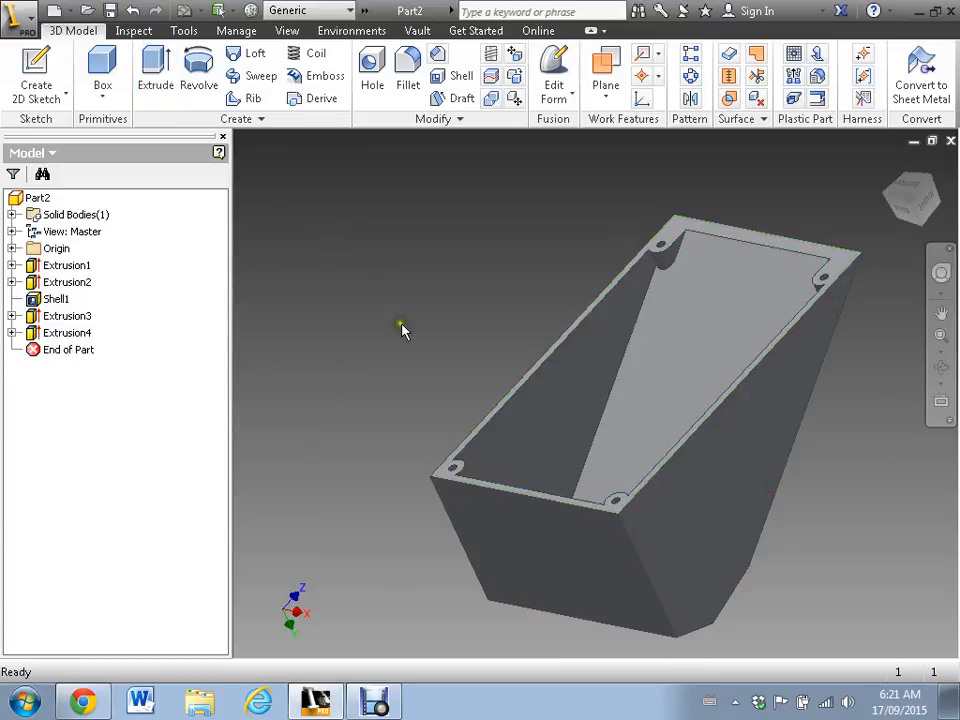
# - Set the depth of the corner post hole cut to 0.275 in
pyautogui.moveTo(419, 338); pyautogui.dragTo(373, 235, button='middle')
pyautogui.moveTo(495, 390); pyautogui.dragTo(486, 466, button='middle')
pyautogui.keyDown('shift'); pyautogui.moveTo(438, 385); pyautogui.dragTo(566, 255, button='middle'); pyautogui.keyUp('shift')
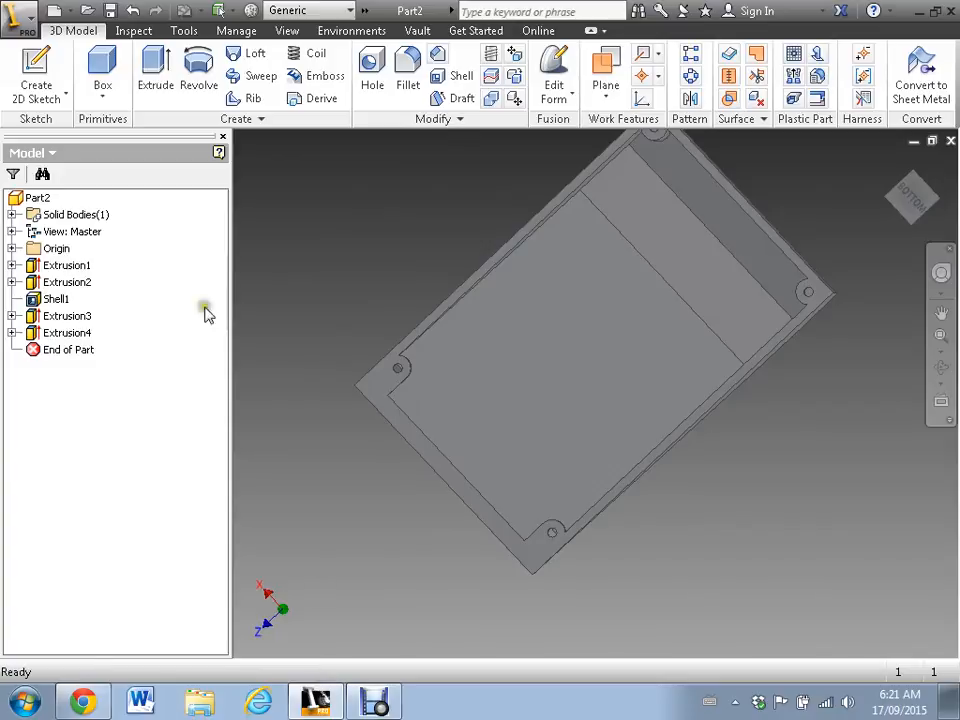
pyautogui.doubleClick(30, 334)
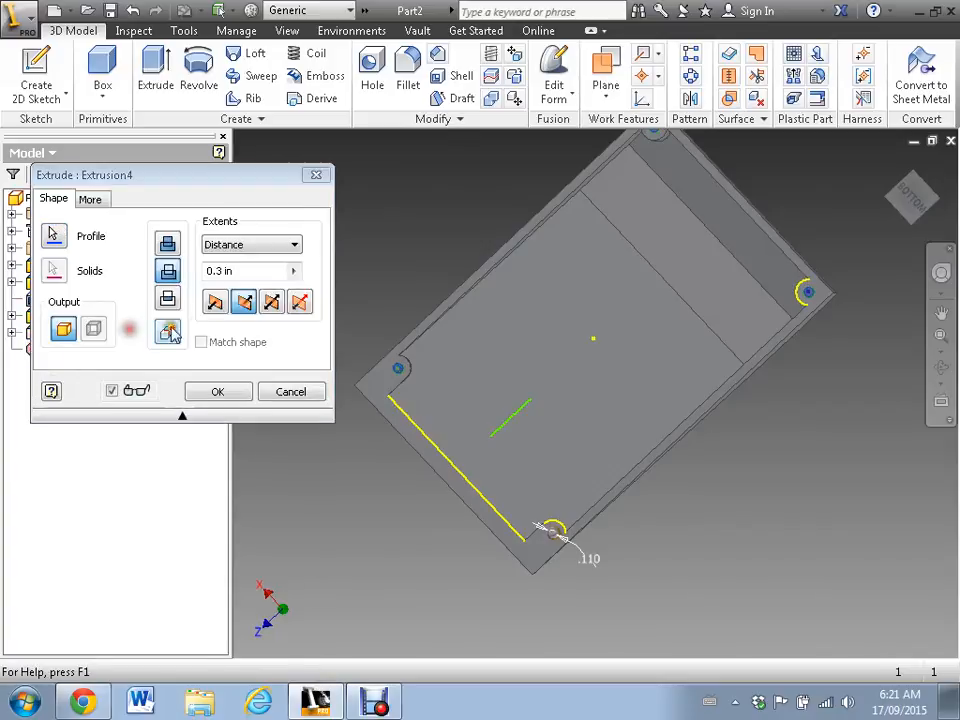
pyautogui.click(223, 269)
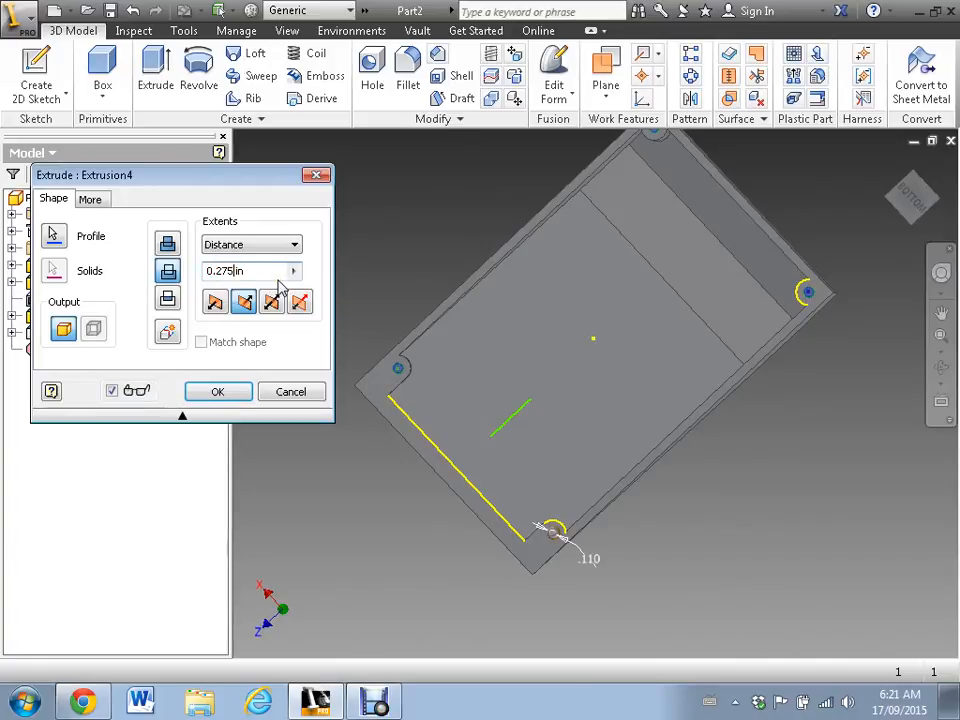
pyautogui.click(211, 391)
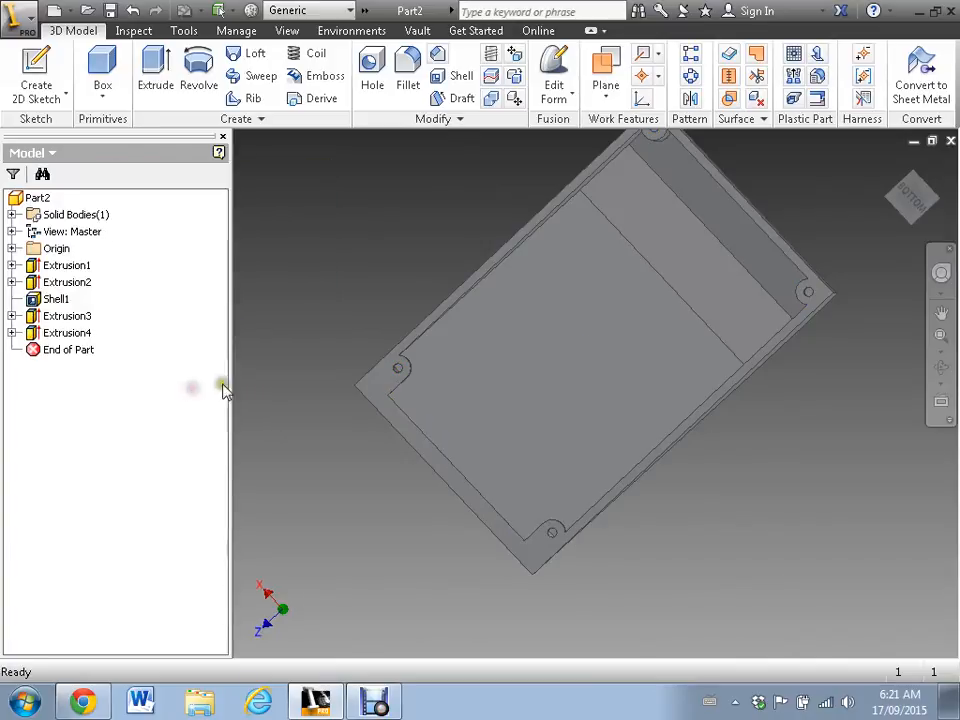
# - Check the corner post holes' cut depth and examine the outside of the box's sloped face around them
pyautogui.moveTo(340, 485); pyautogui.dragTo(337, 460, button='middle')
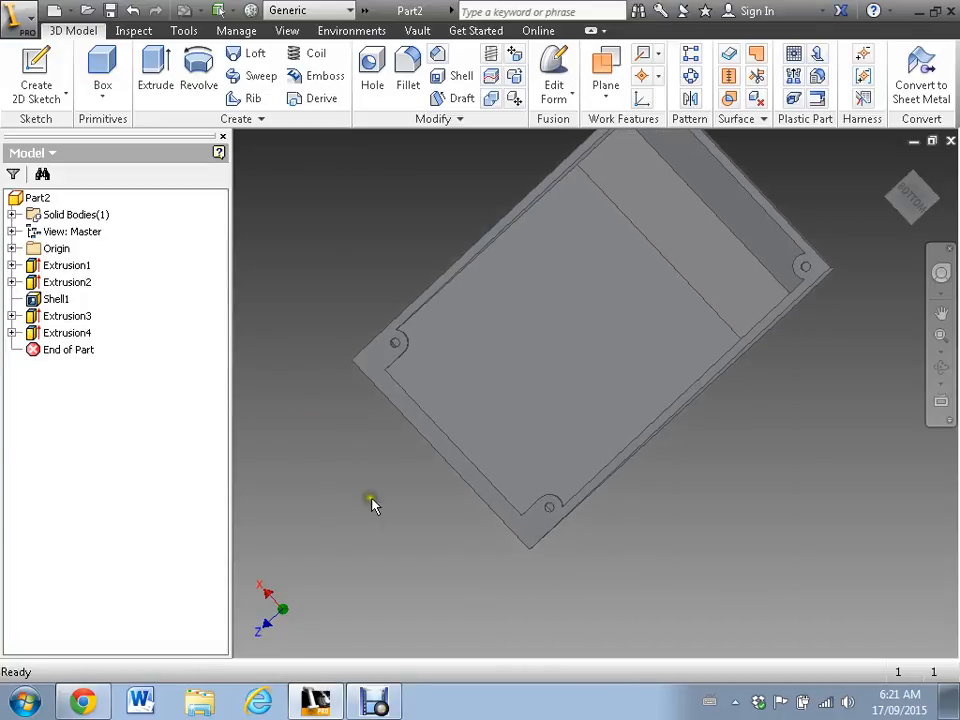
pyautogui.keyDown('shift'); pyautogui.moveTo(371, 498); pyautogui.dragTo(308, 443, button='middle'); pyautogui.keyUp('shift')
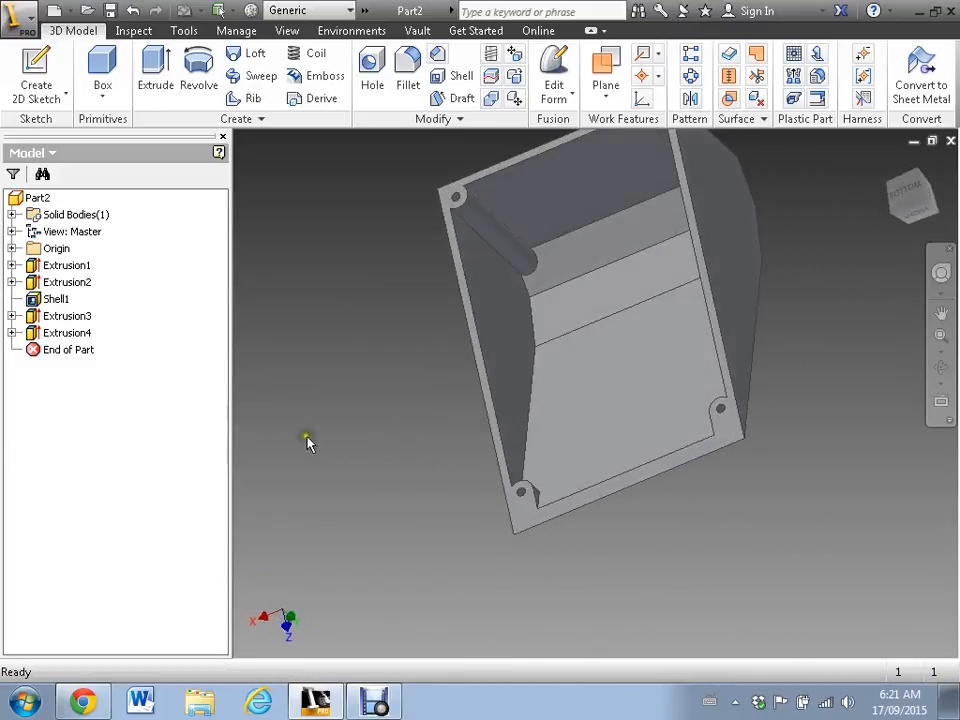
pyautogui.doubleClick(32, 335)
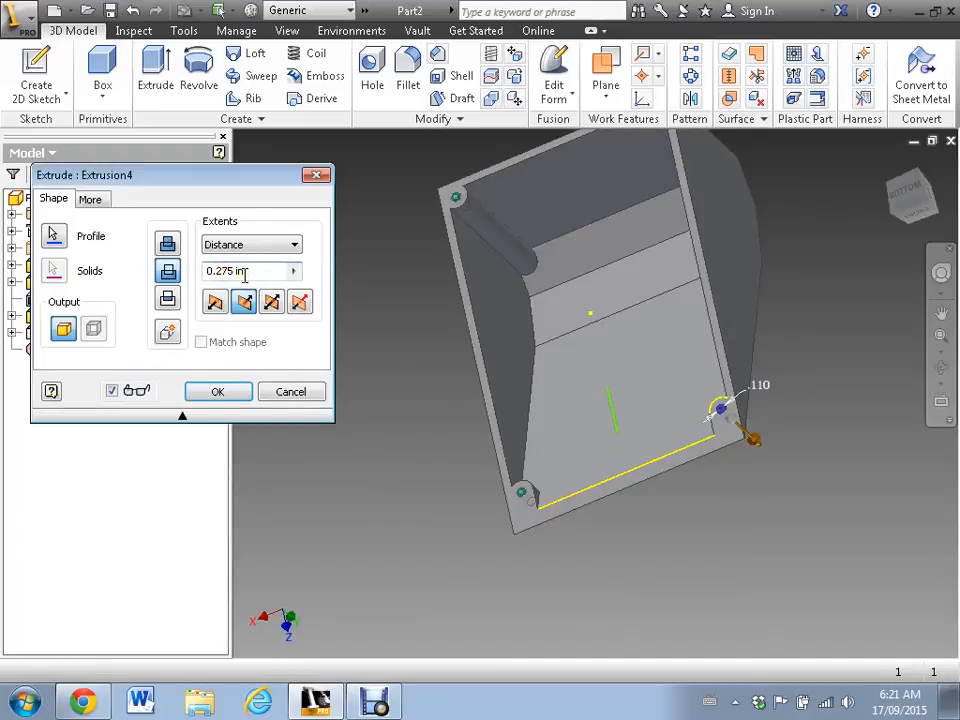
pyautogui.click(222, 391)
pyautogui.moveTo(373, 337); pyautogui.dragTo(288, 338, button='middle')
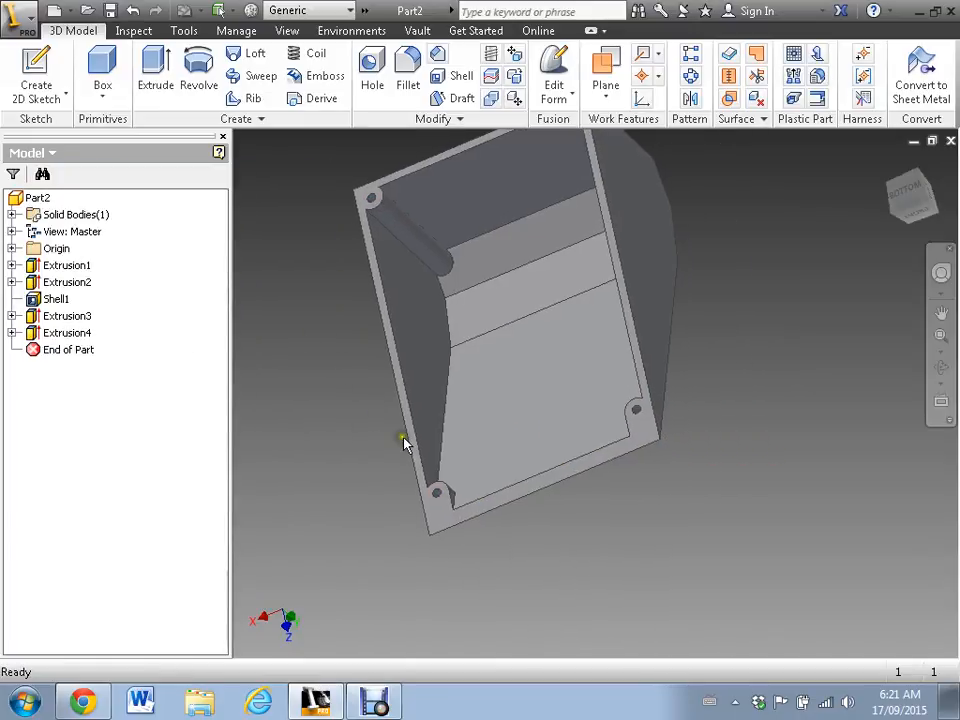
pyautogui.keyDown('shift'); pyautogui.moveTo(360, 446); pyautogui.dragTo(874, 326, button='middle'); pyautogui.keyUp('shift')
pyautogui.moveTo(423, 398); pyautogui.dragTo(466, 451)
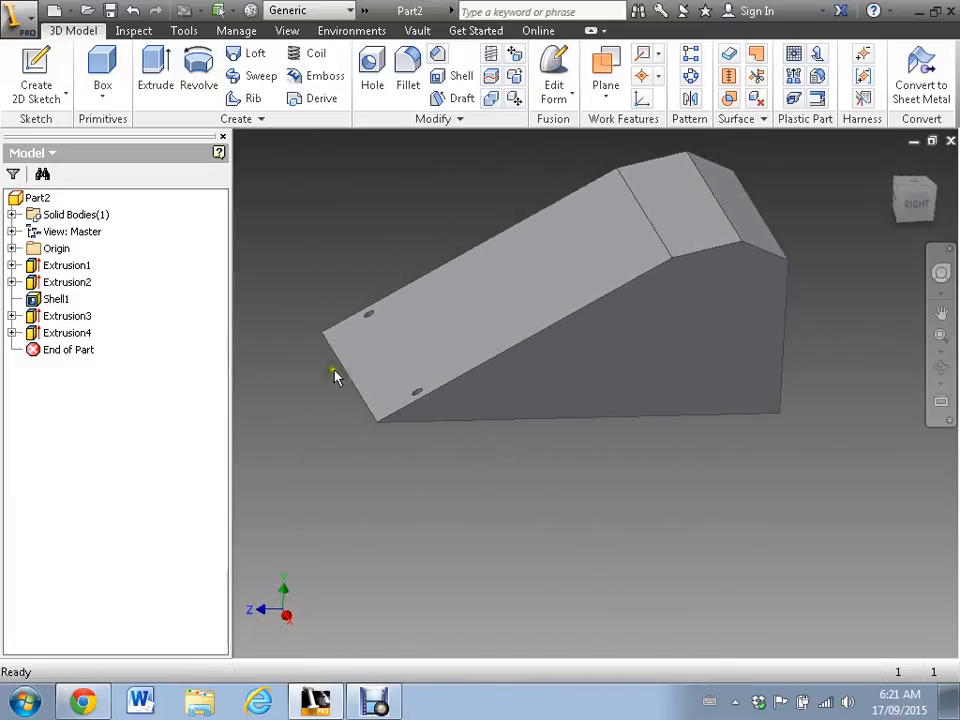
# - Open the sloped profile sketch of the second extrusion for editing
pyautogui.click(35, 284)
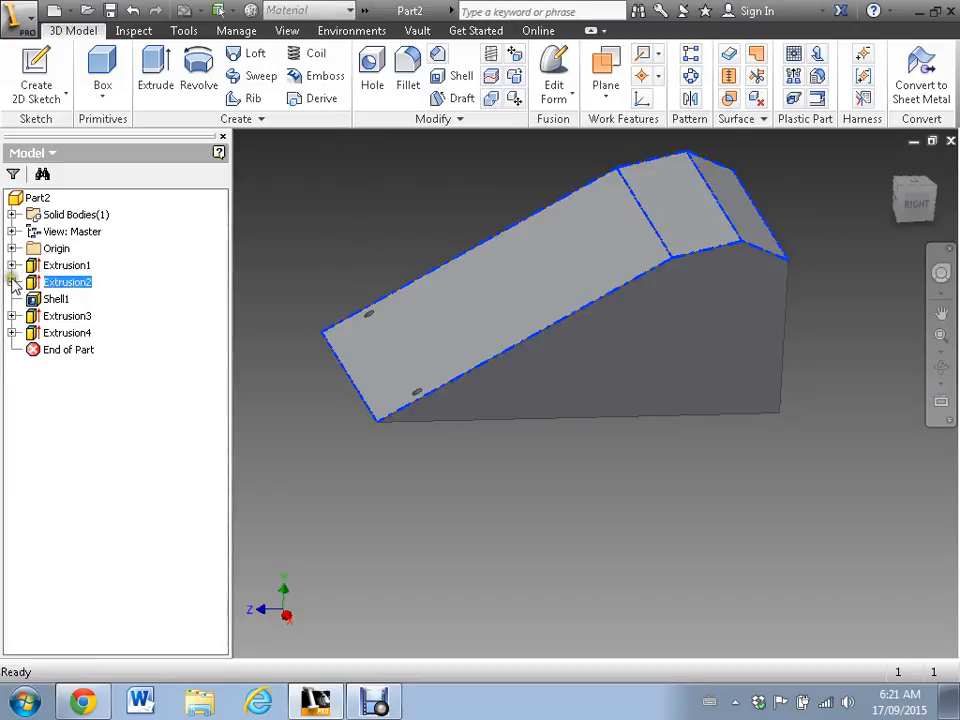
pyautogui.click(11, 282)
pyautogui.click(52, 299)
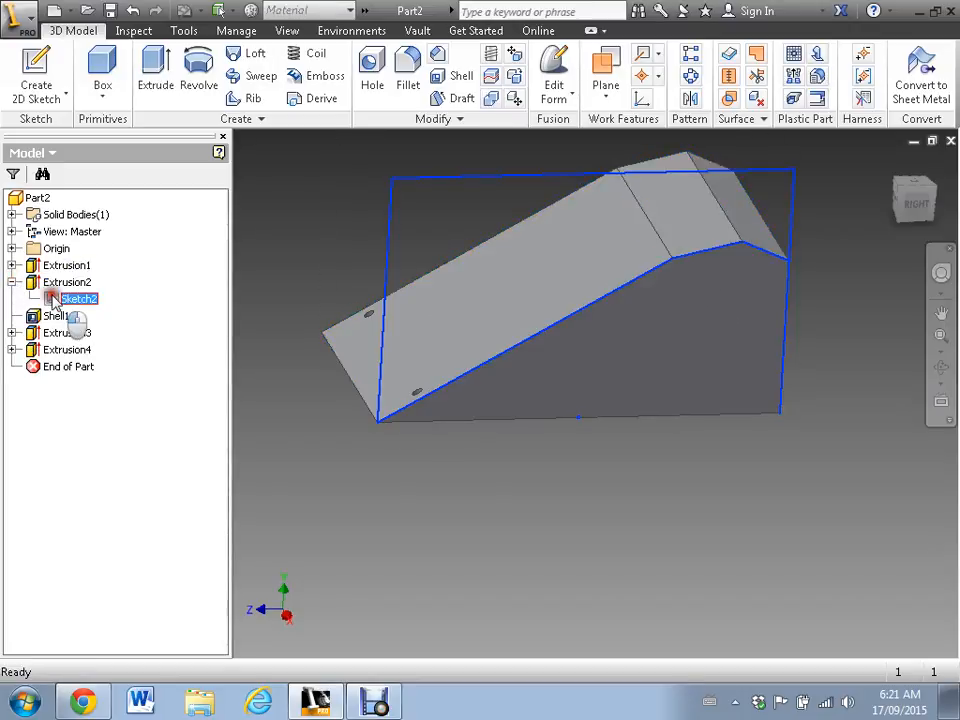
pyautogui.doubleClick(52, 299)
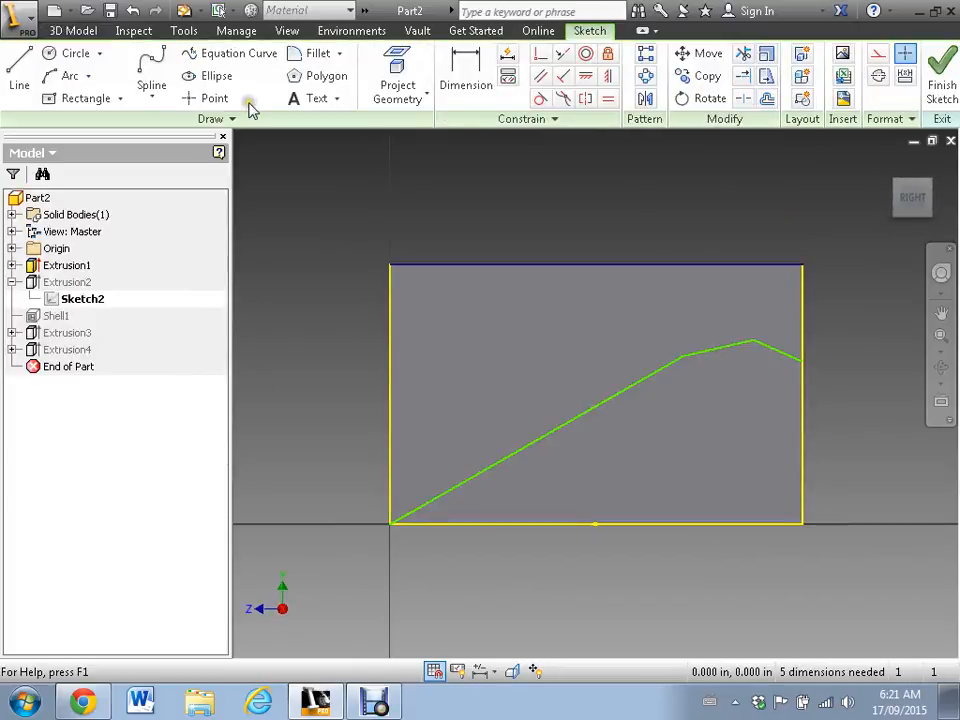
pyautogui.click(463, 68)
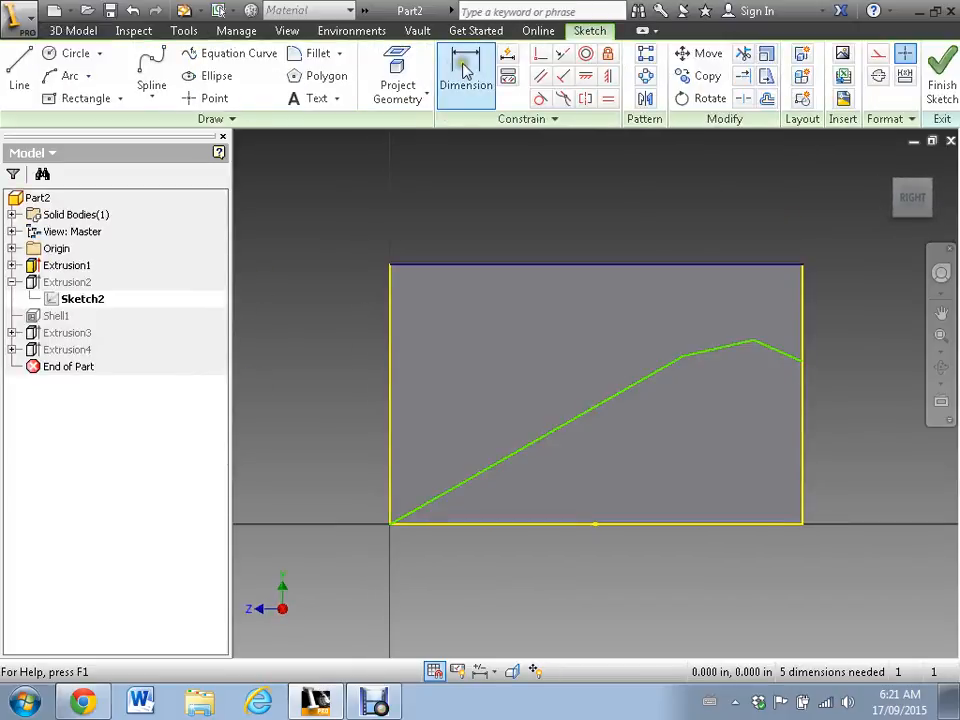
pyautogui.click(778, 349)
pyautogui.click(830, 292)
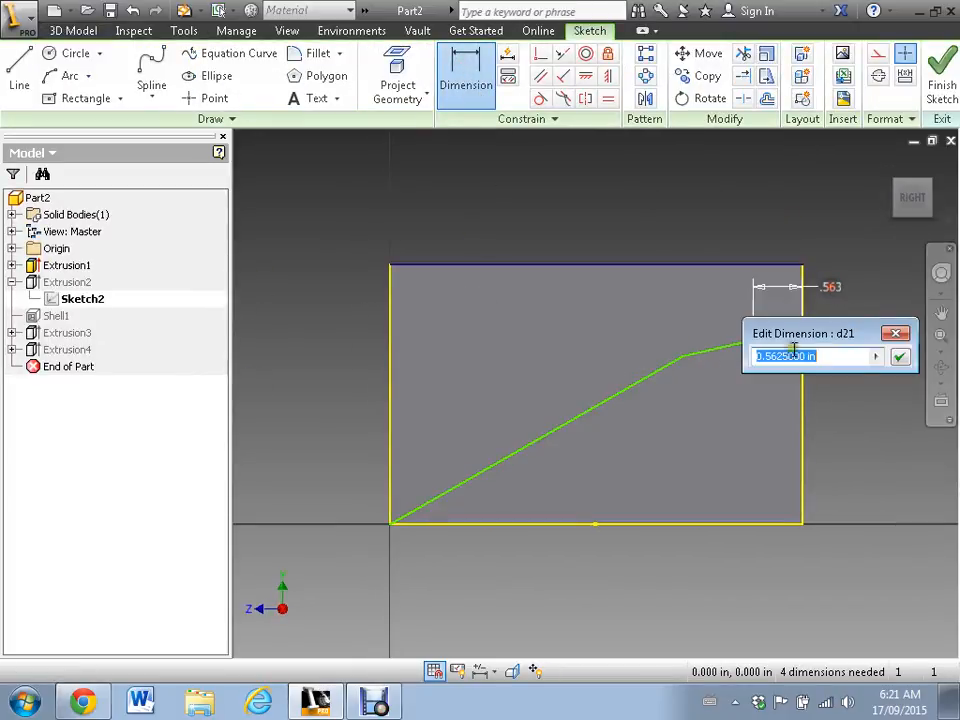
pyautogui.click(895, 336)
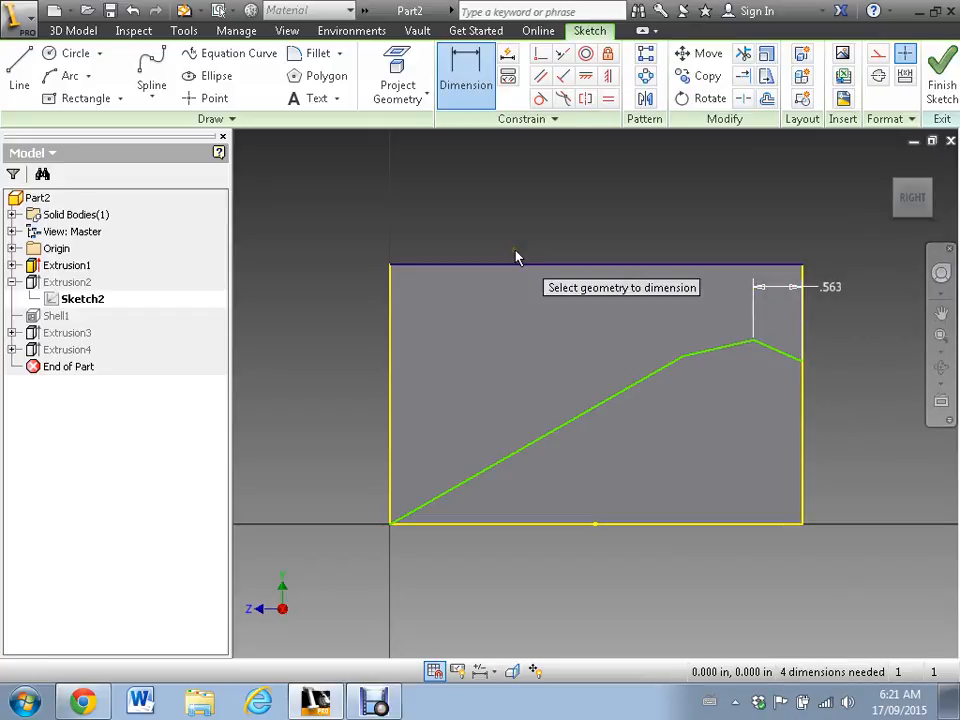
pyautogui.press('Escape')
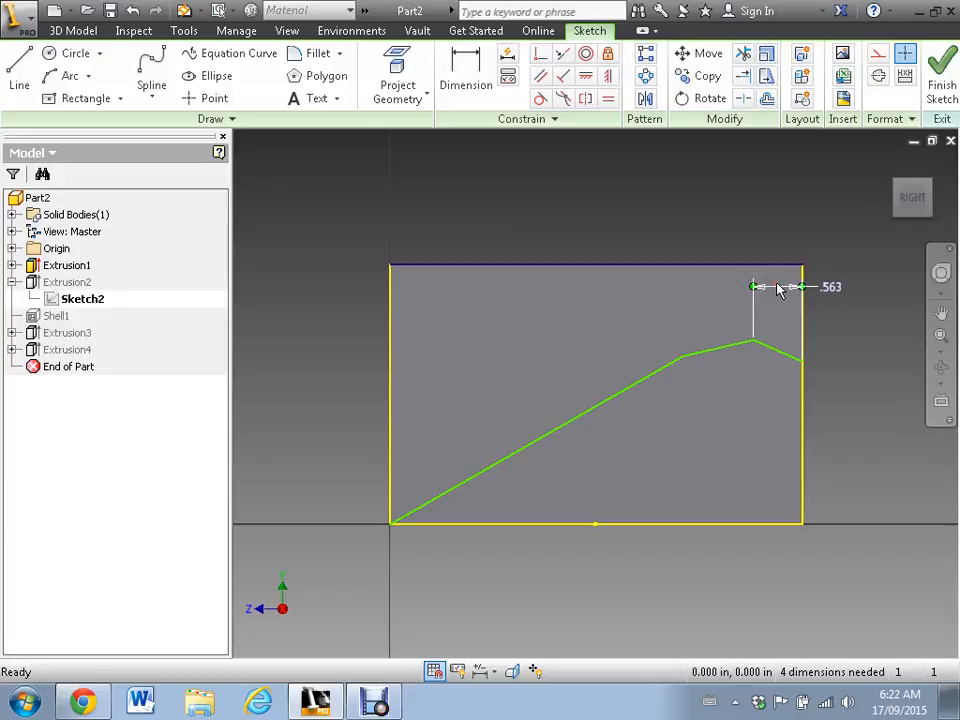
pyautogui.click(465, 68)
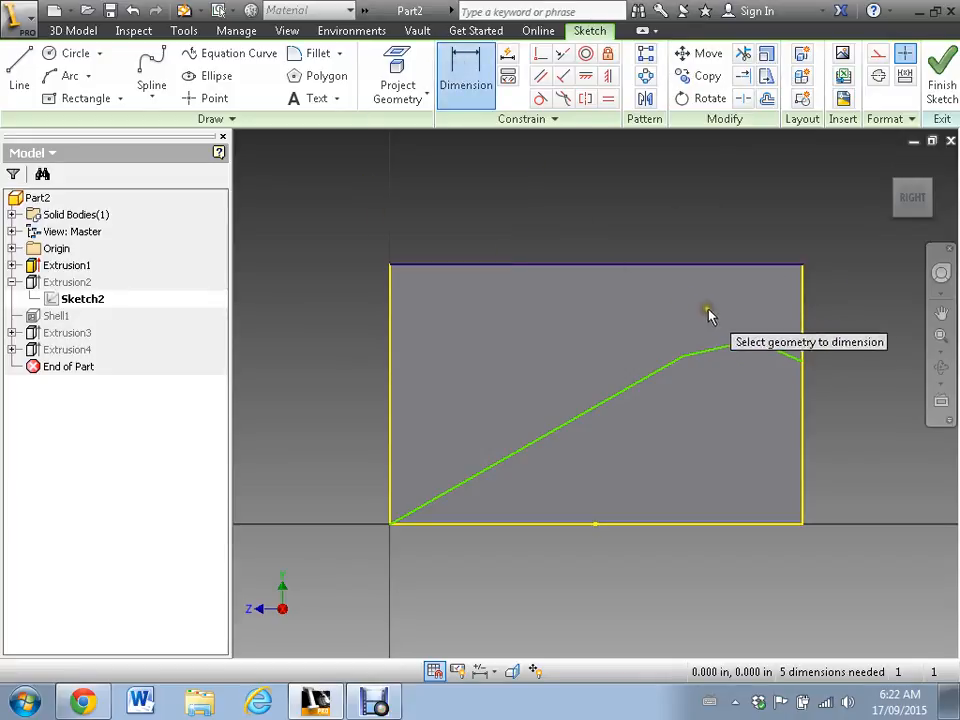
pyautogui.click(778, 357)
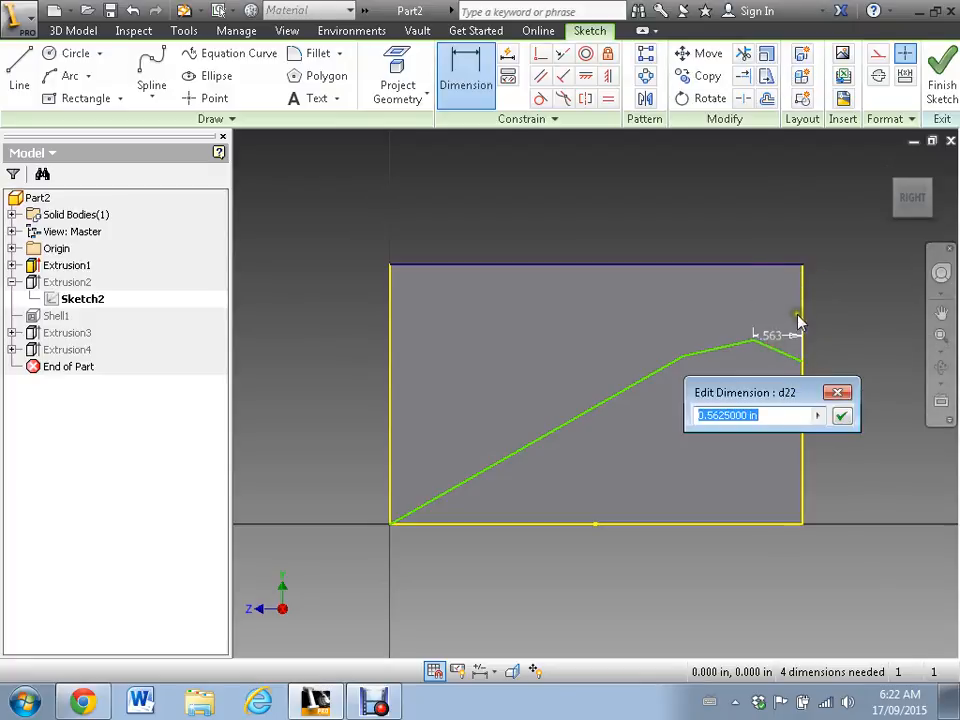
pyautogui.click(841, 412)
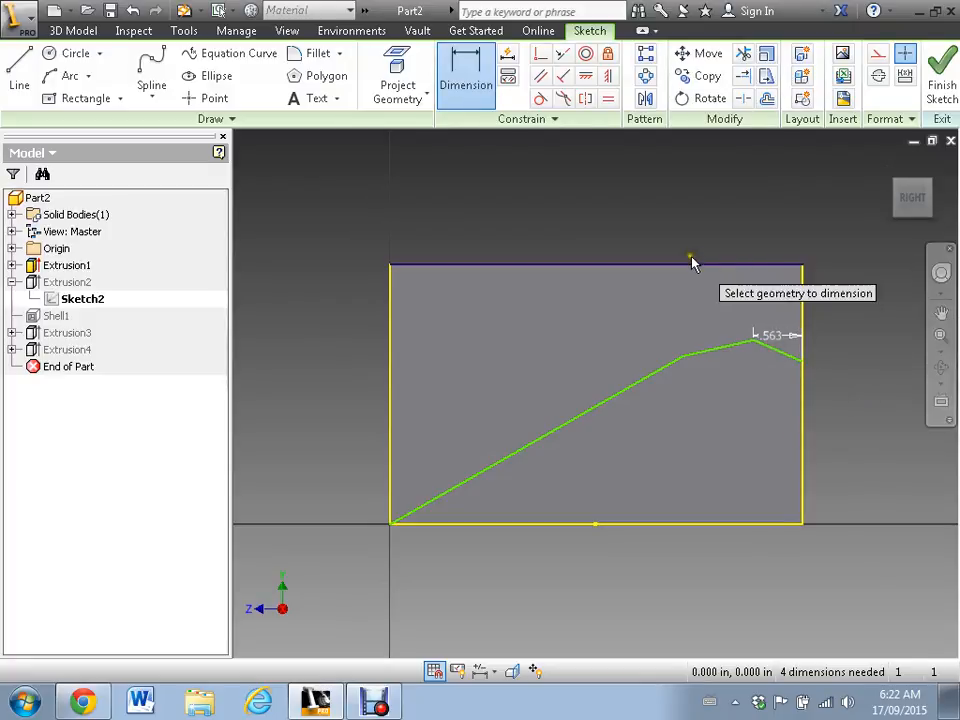
pyautogui.press('Escape')
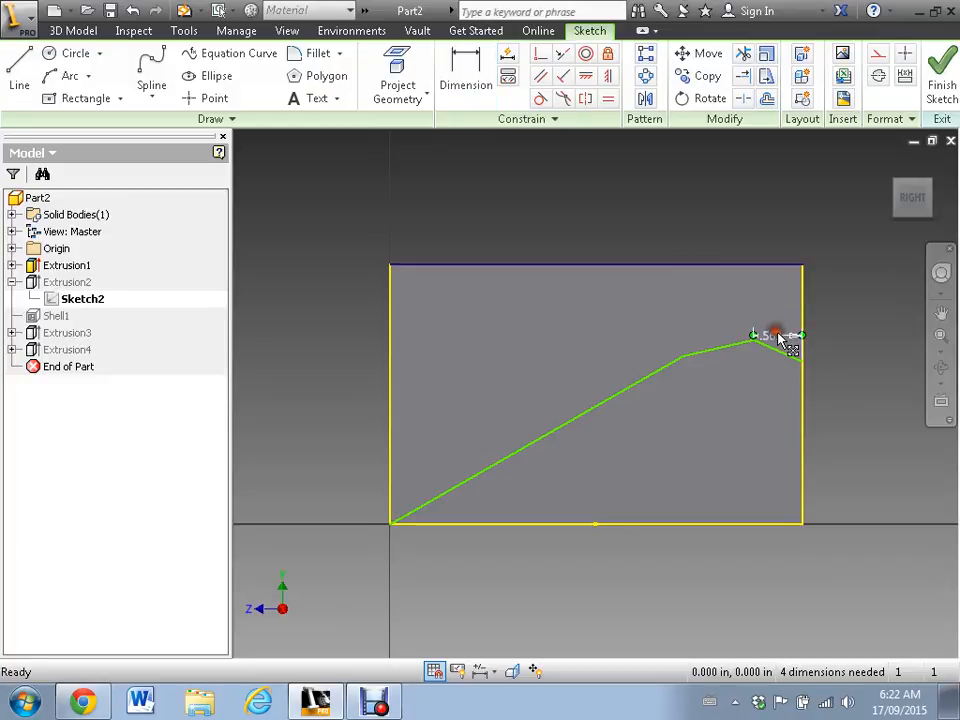
# - Add an aligned length dimension to the short sloped segment that meets the profile's rear vertical edge, accepting its current length
pyautogui.press('d')
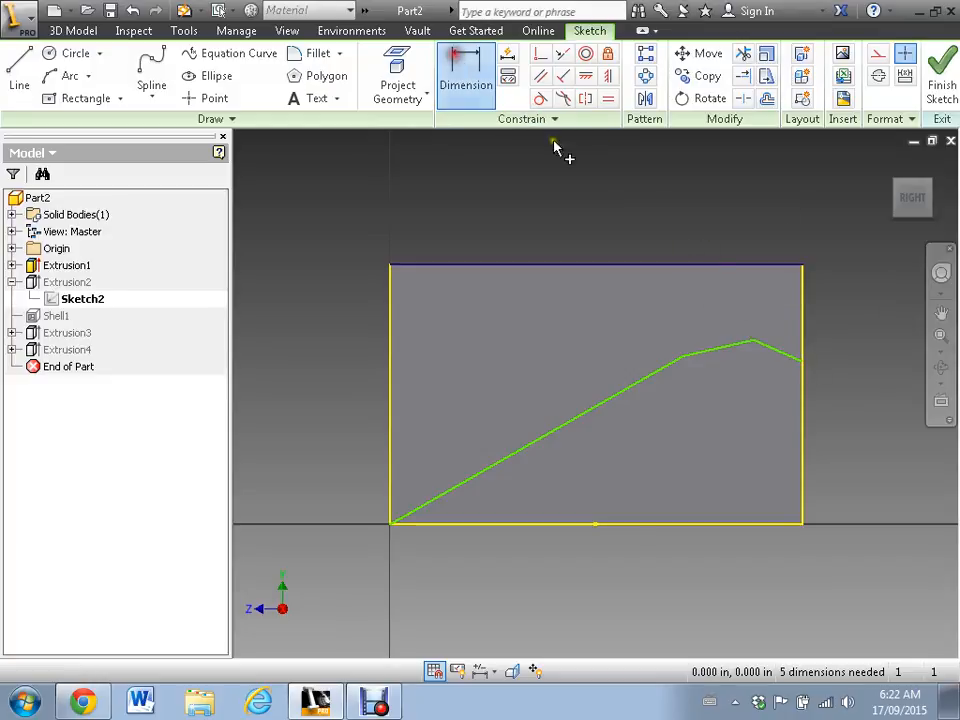
pyautogui.click(783, 350)
pyautogui.click(814, 302)
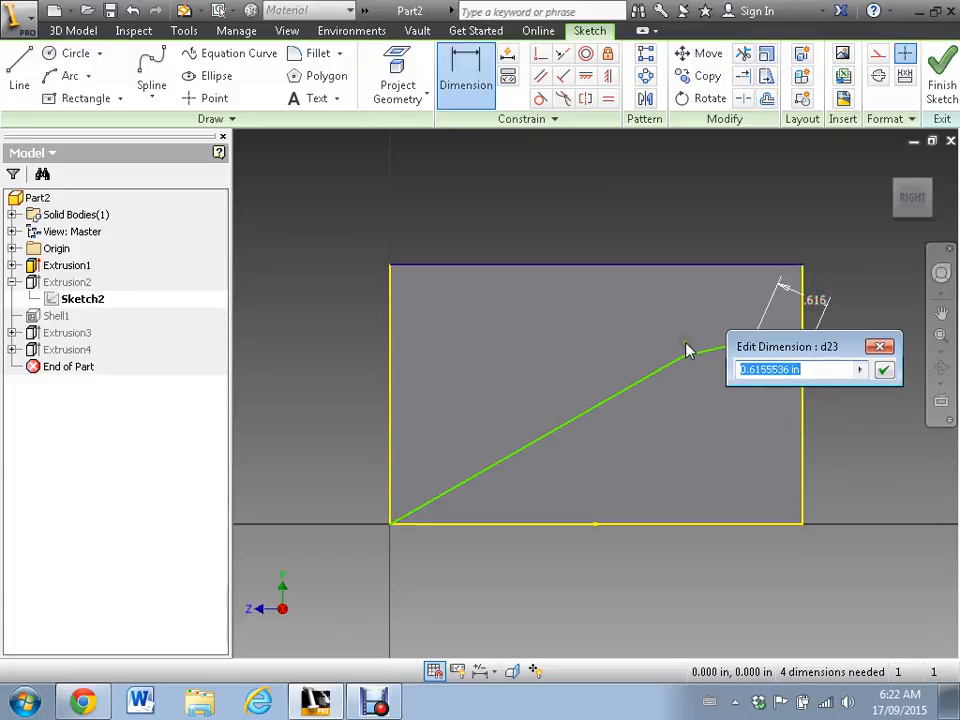
pyautogui.click(884, 369)
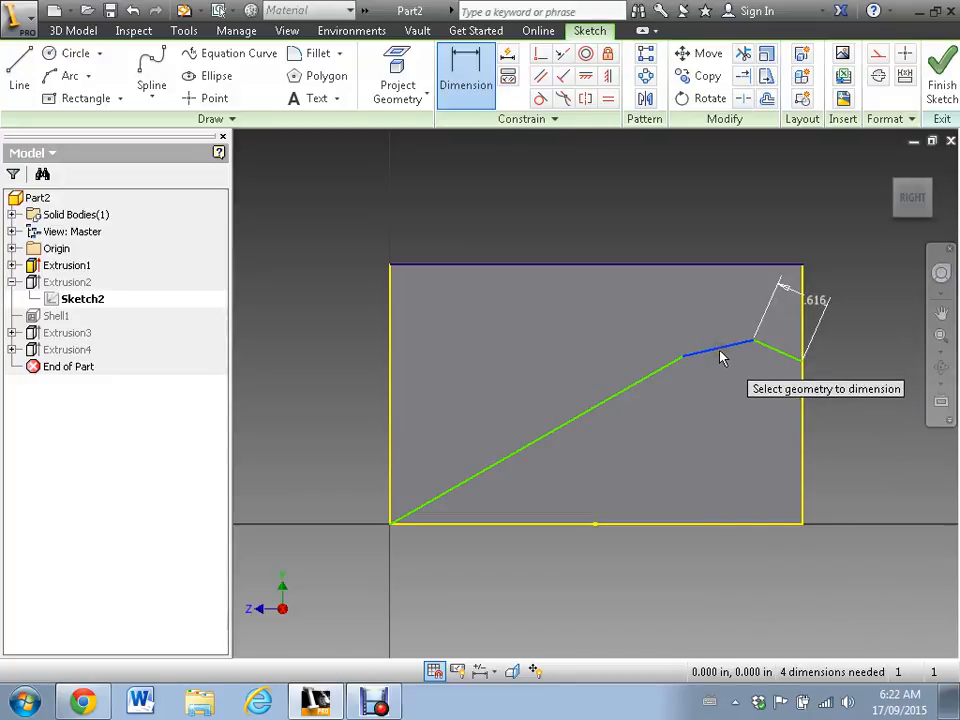
# - Add aligned length dimensions to the profile's middle segment and its long sloped line
pyautogui.click(722, 356)
pyautogui.click(705, 303)
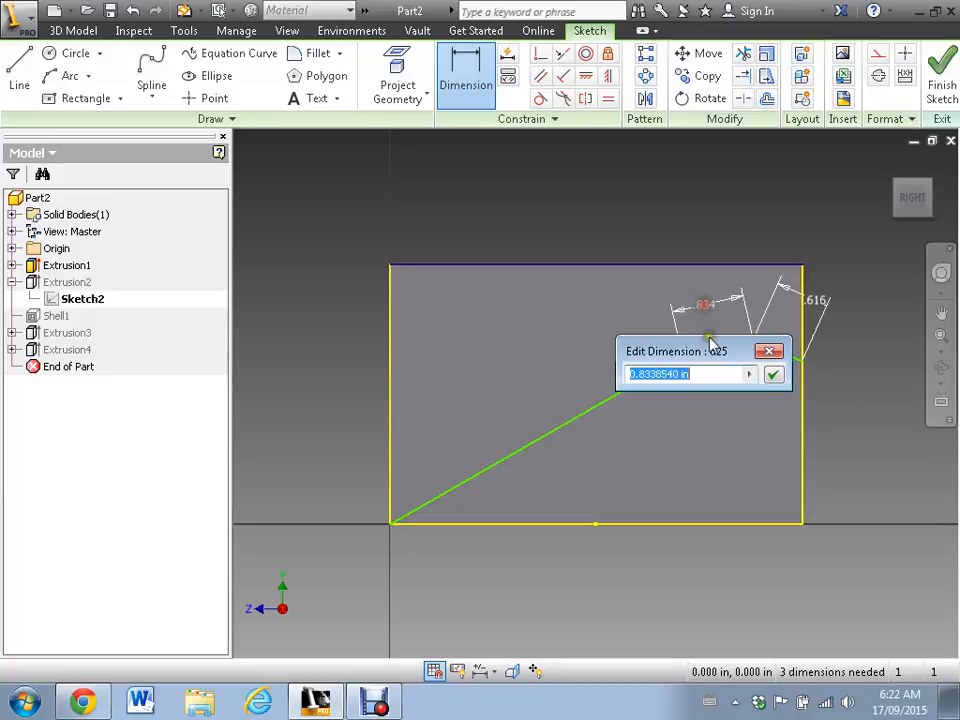
pyautogui.click(775, 374)
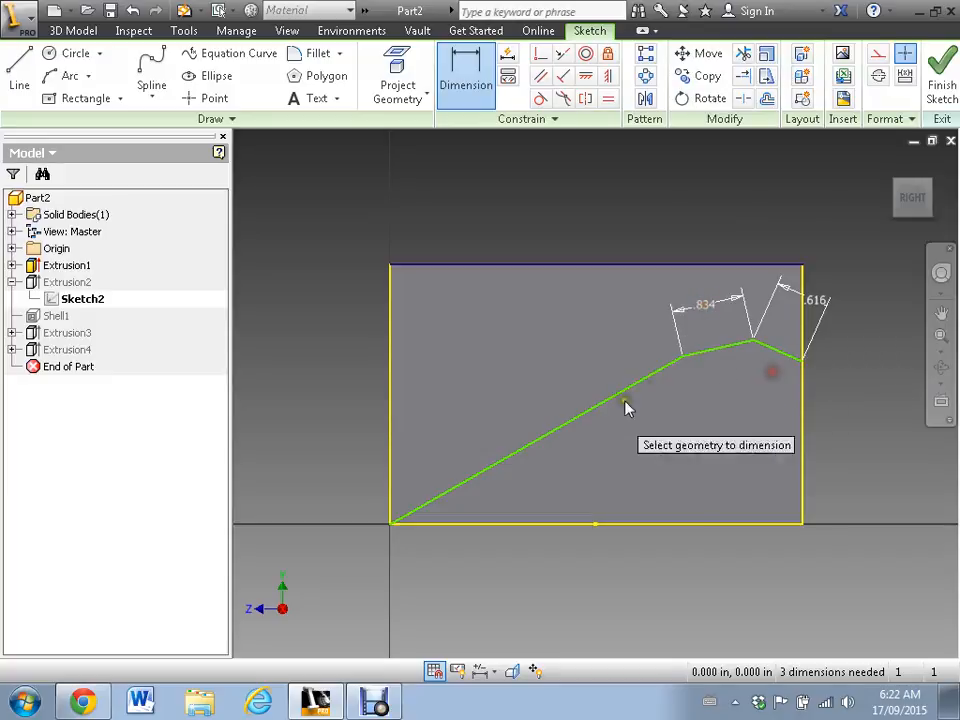
pyautogui.click(570, 424)
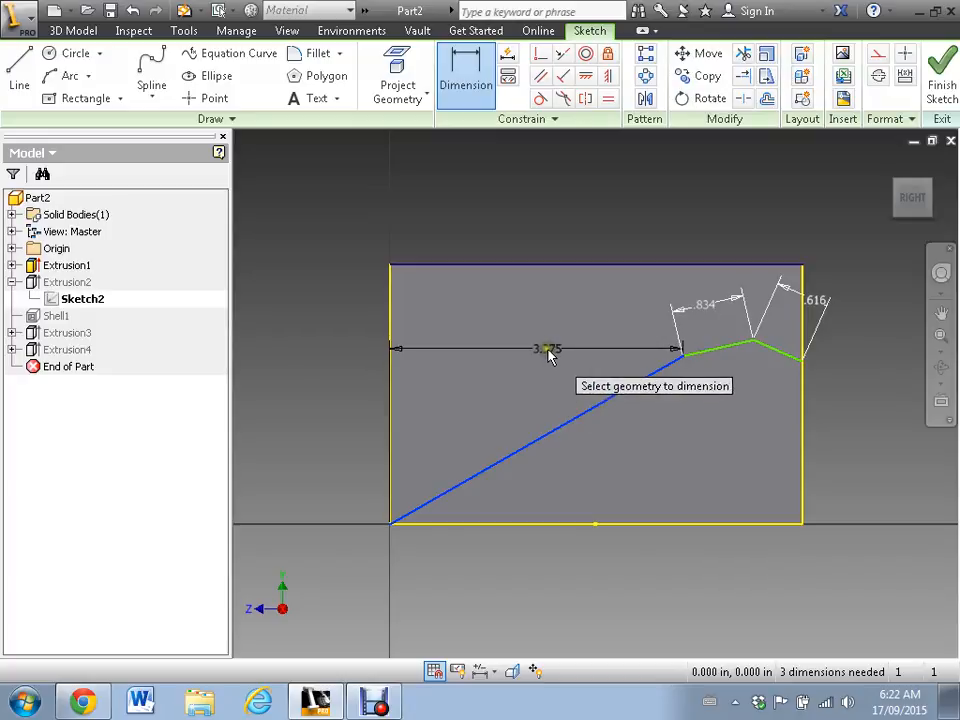
pyautogui.click(555, 393)
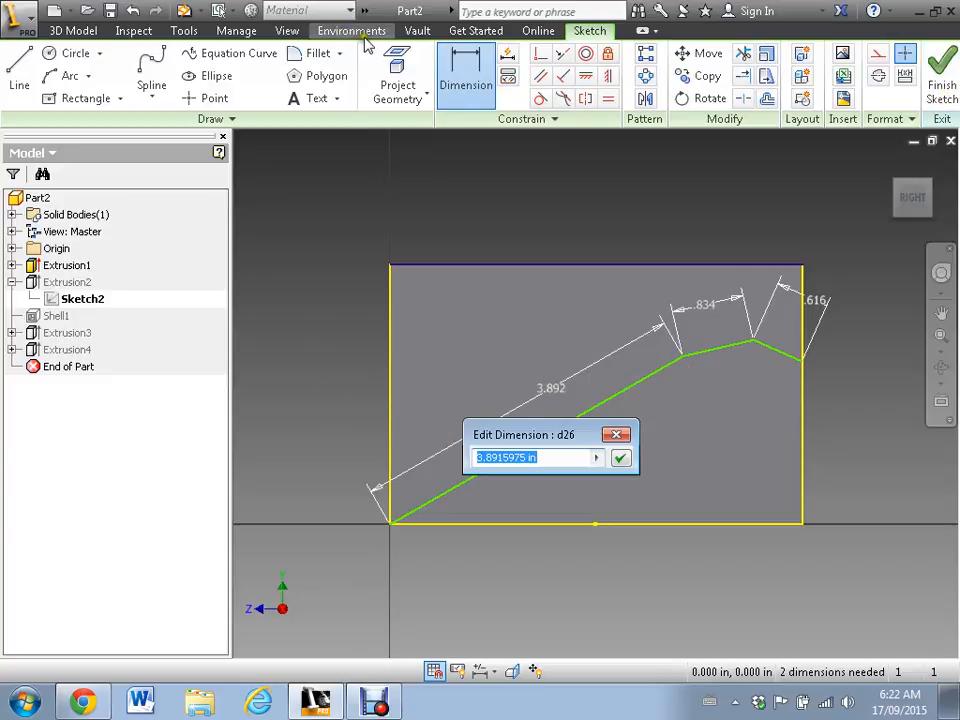
# - Dimension the vertical distance from the long slope's upper endpoint to the top edge, accepting its current value
pyautogui.click(480, 72)
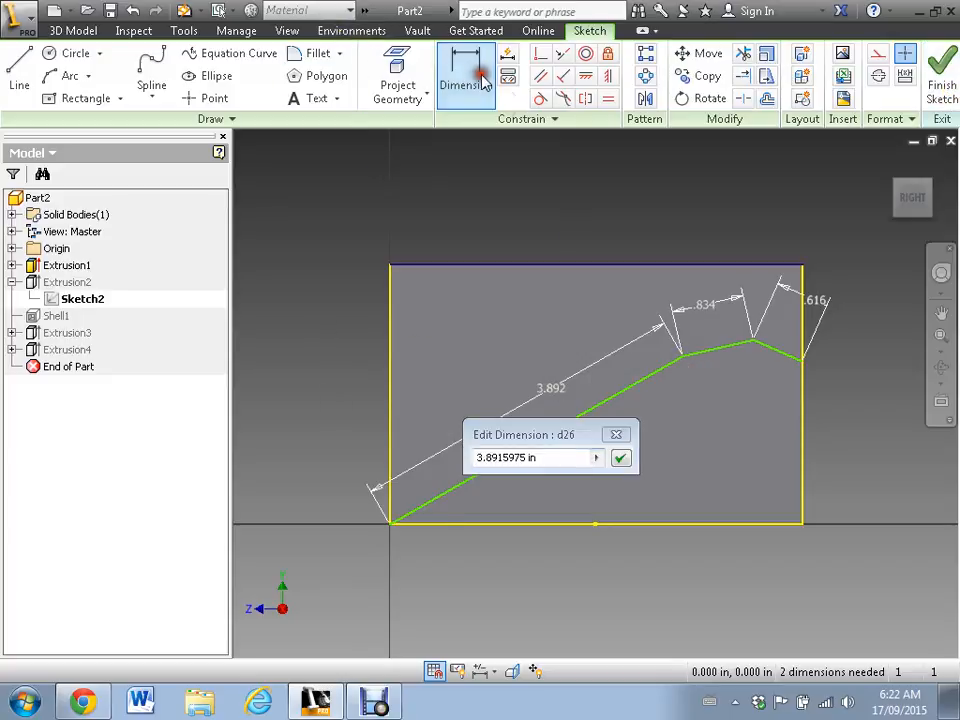
pyautogui.click(682, 358)
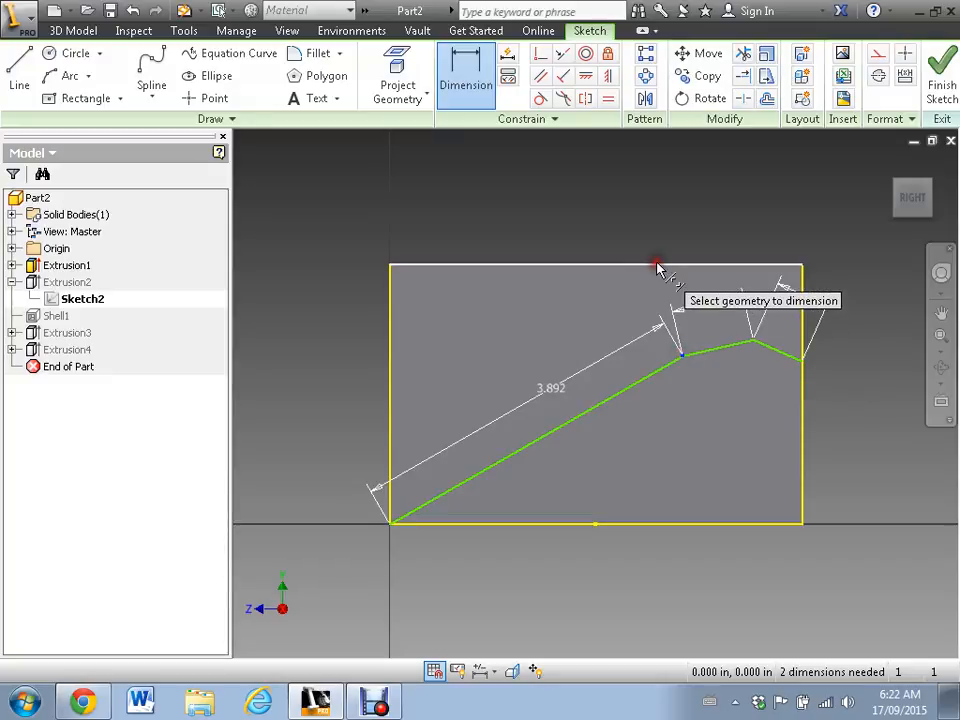
pyautogui.click(657, 268)
pyautogui.click(627, 292)
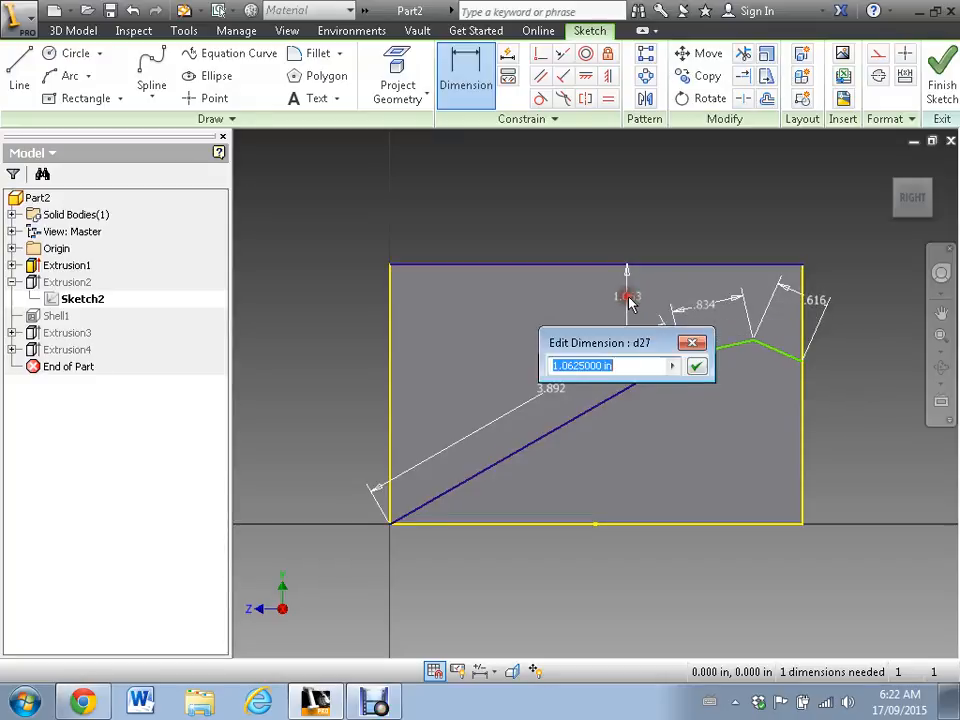
pyautogui.click(697, 366)
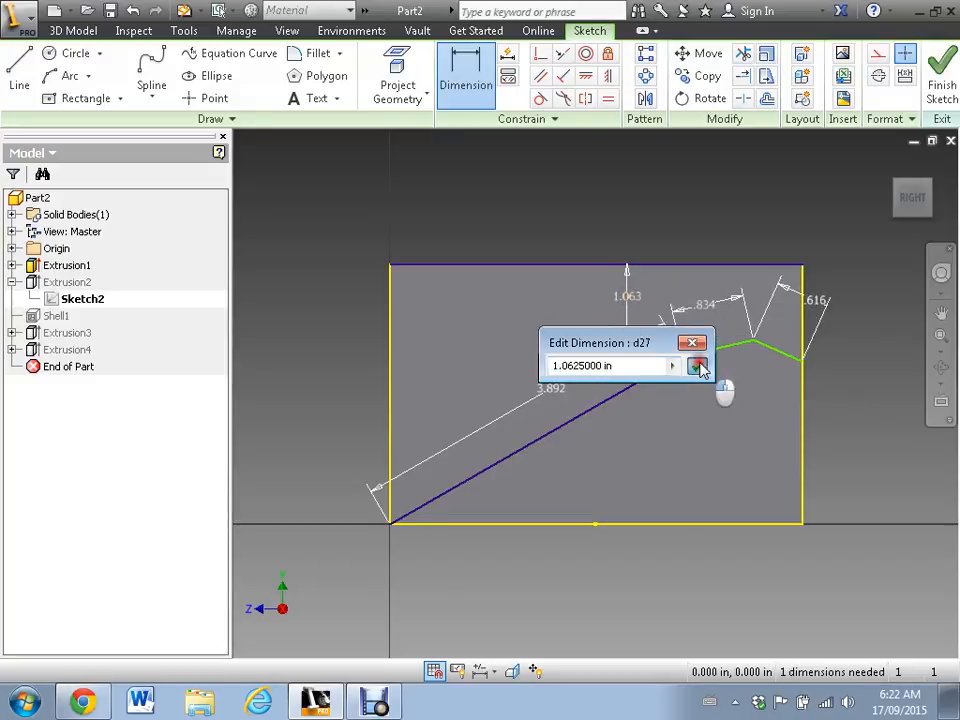
# - Try to set the vertical distance between the top edge and the long slope's upper endpoint to 0.75 in
pyautogui.click(628, 297)
pyautogui.click(557, 364)
pyautogui.moveTo(617, 372); pyautogui.dragTo(525, 370)
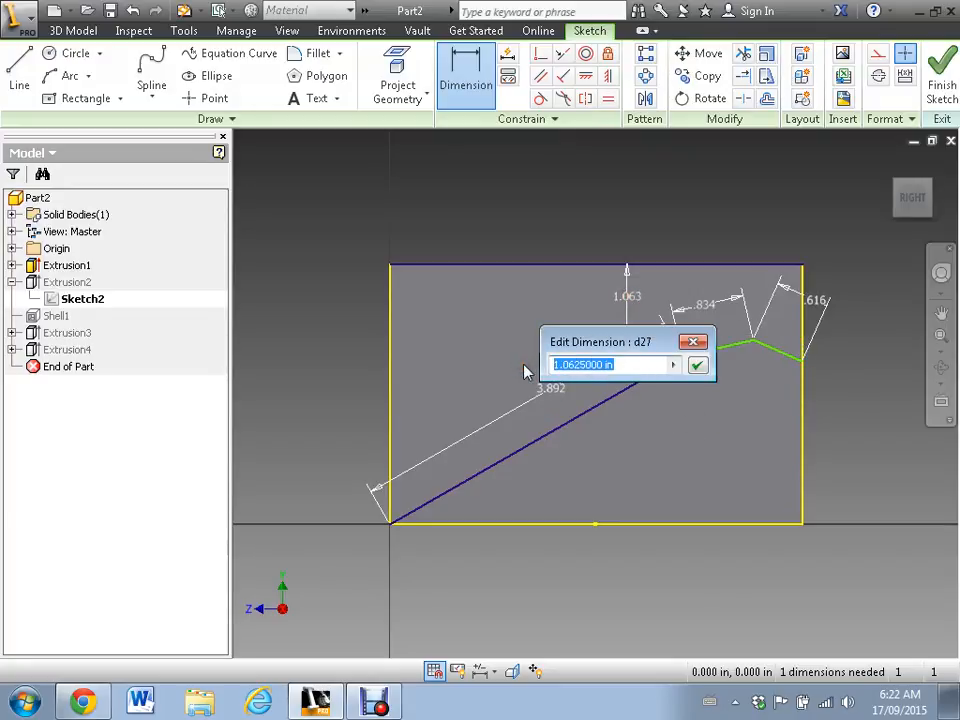
pyautogui.write('.75')
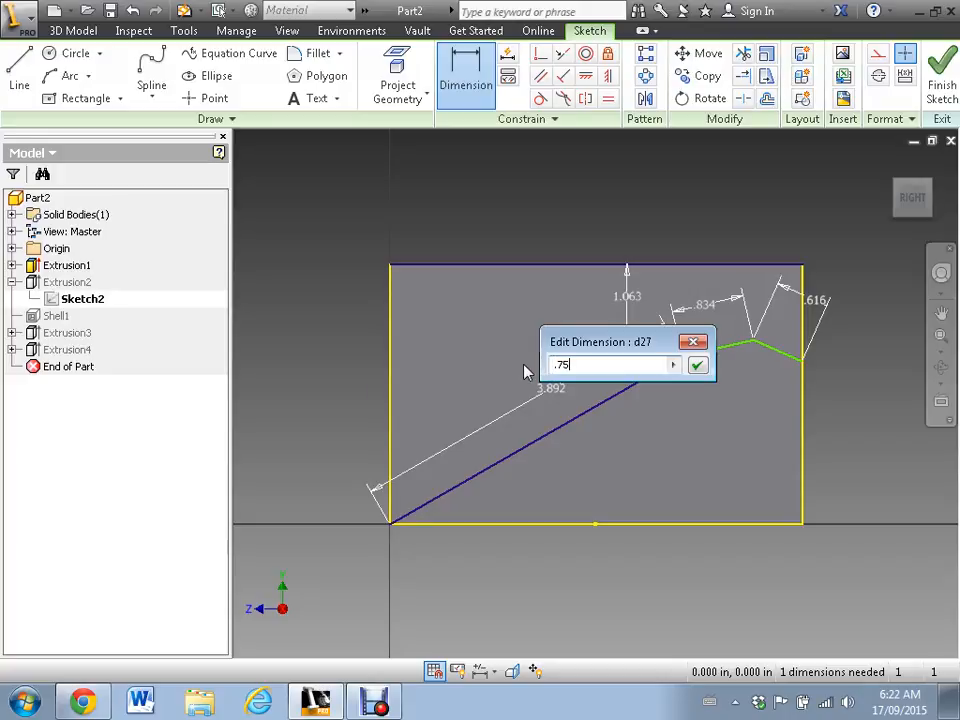
pyautogui.press('Return')
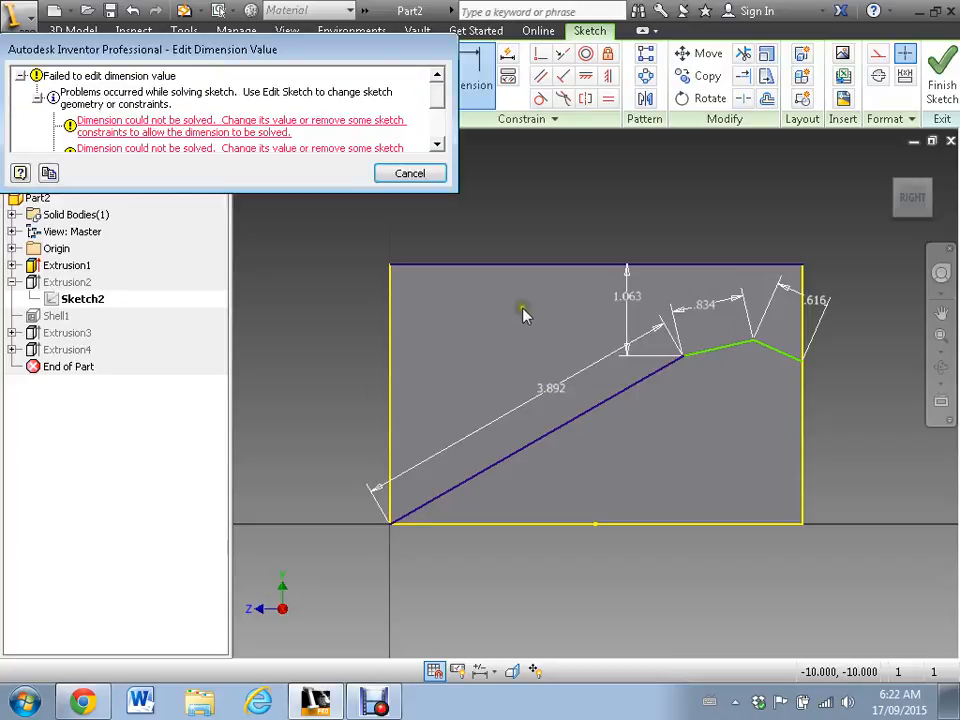
pyautogui.click(410, 174)
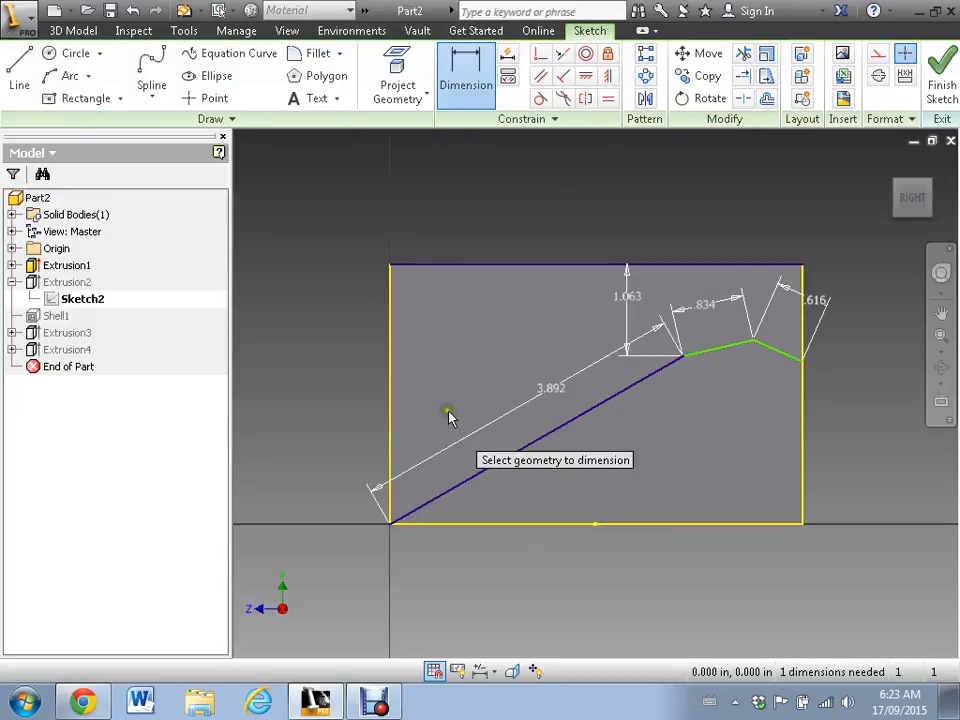
# - Delete the aligned length dimensions of the long sloped line and the middle segment
pyautogui.press('Escape')
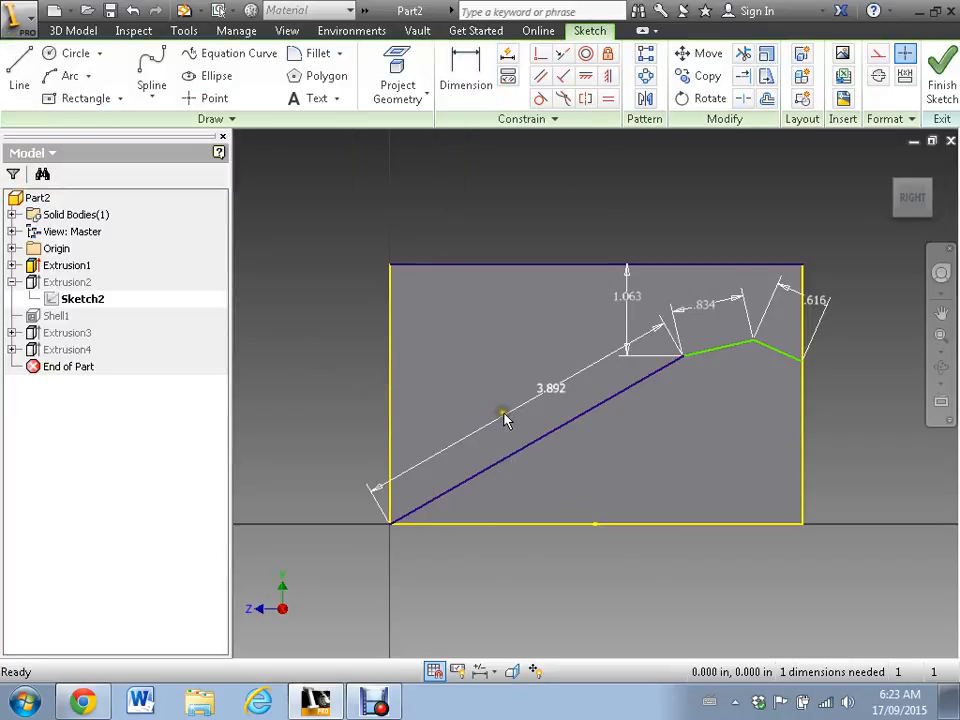
pyautogui.press('Delete')
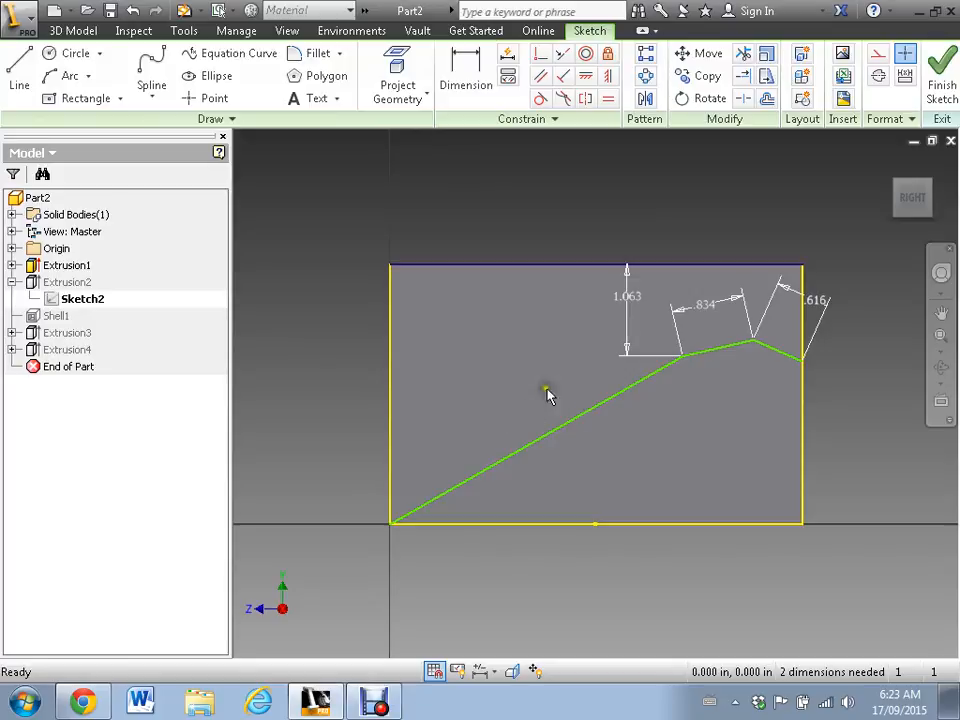
pyautogui.click(700, 310)
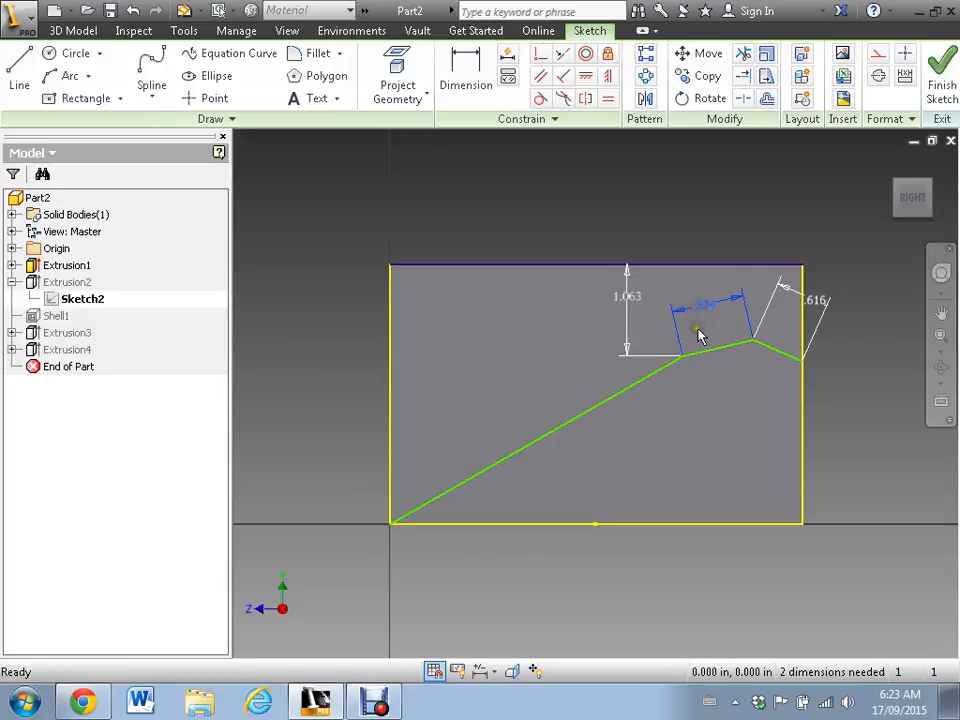
# - Set the long slope's upper endpoint 0.75 in below the top edge and the short rear segment's length to 1 in
pyautogui.doubleClick(626, 297)
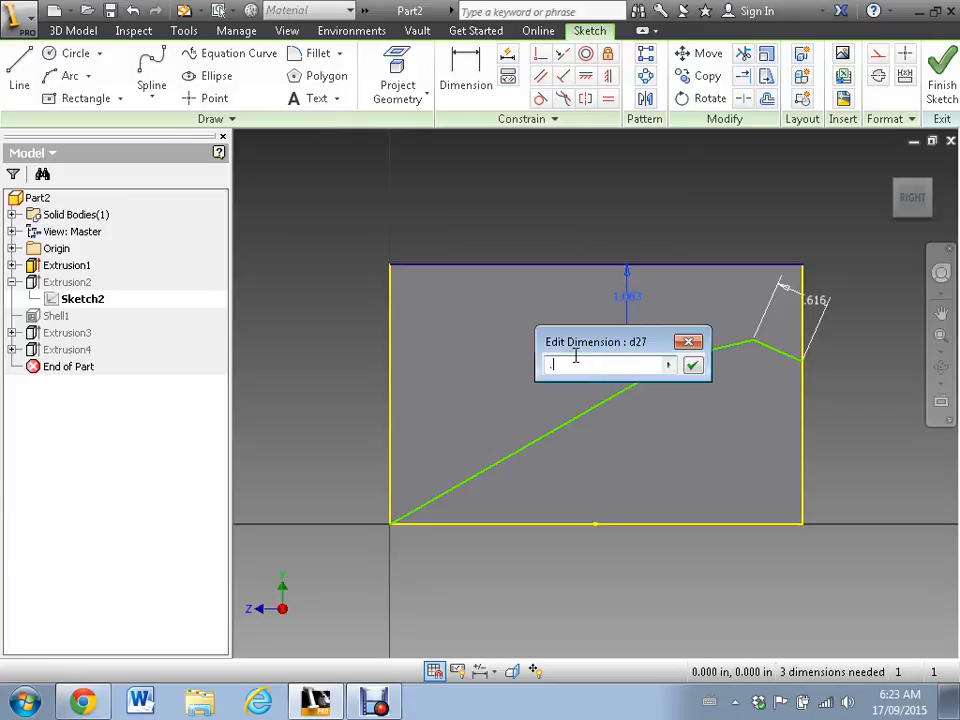
pyautogui.write('.75')
pyautogui.press('Return')
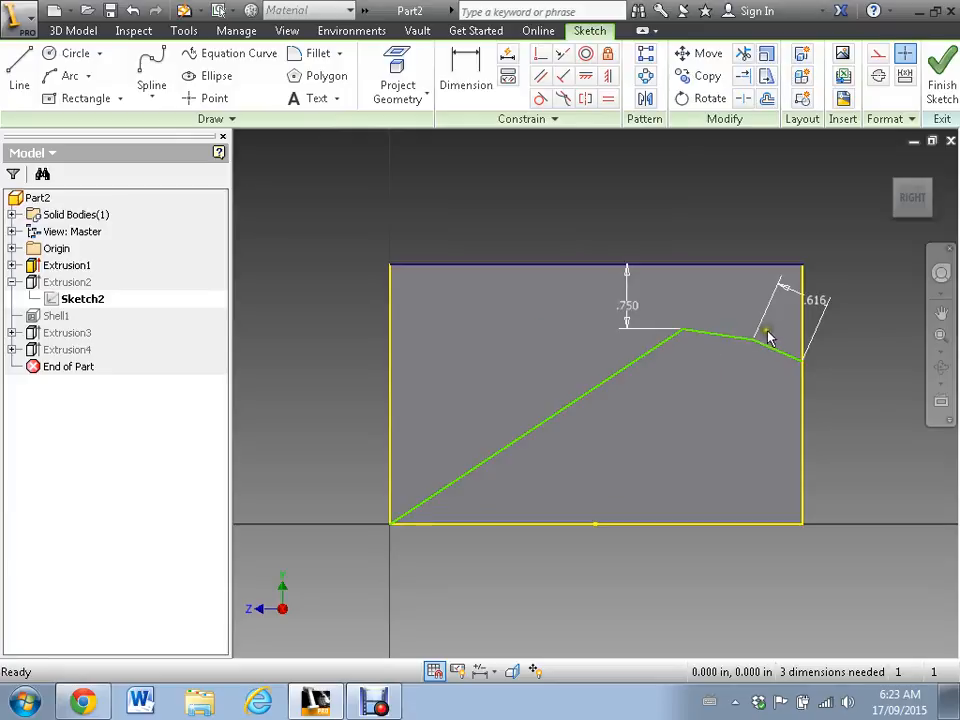
pyautogui.click(818, 304)
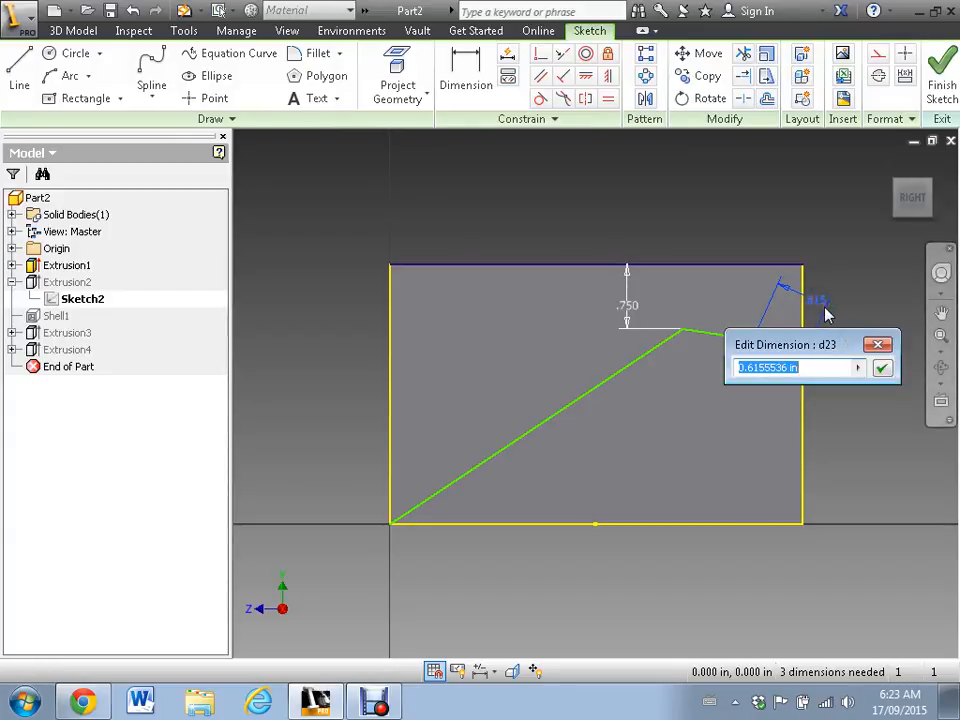
pyautogui.write('1')
pyautogui.press('Return')
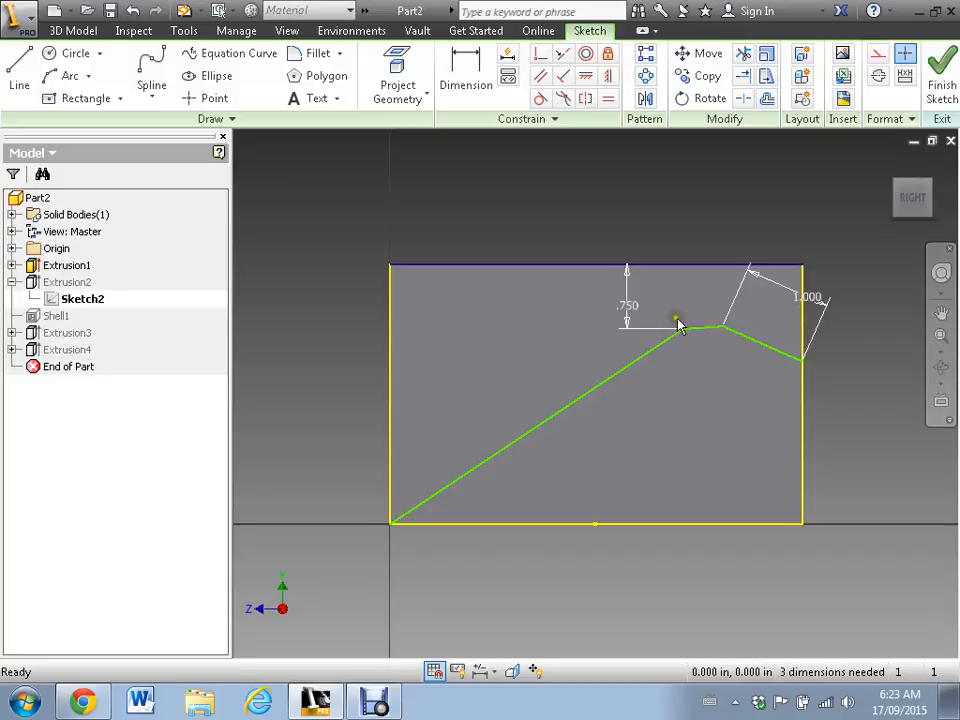
# - Dimension the long slope's upper endpoint horizontally from the front vertical edge at 3 in and finish the sketch
pyautogui.click(465, 72)
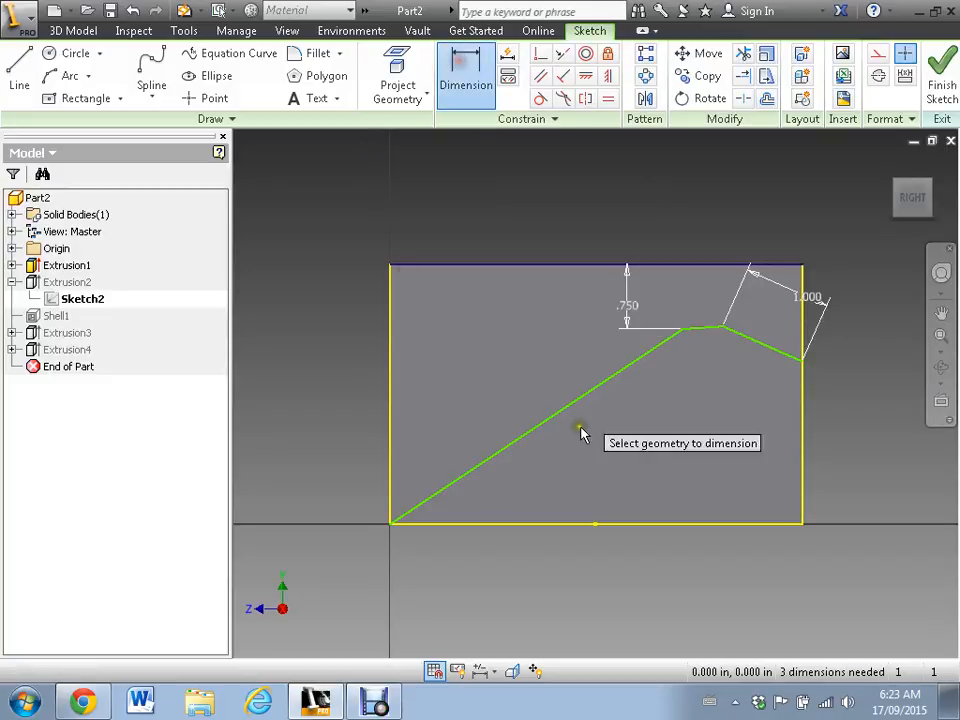
pyautogui.click(684, 330)
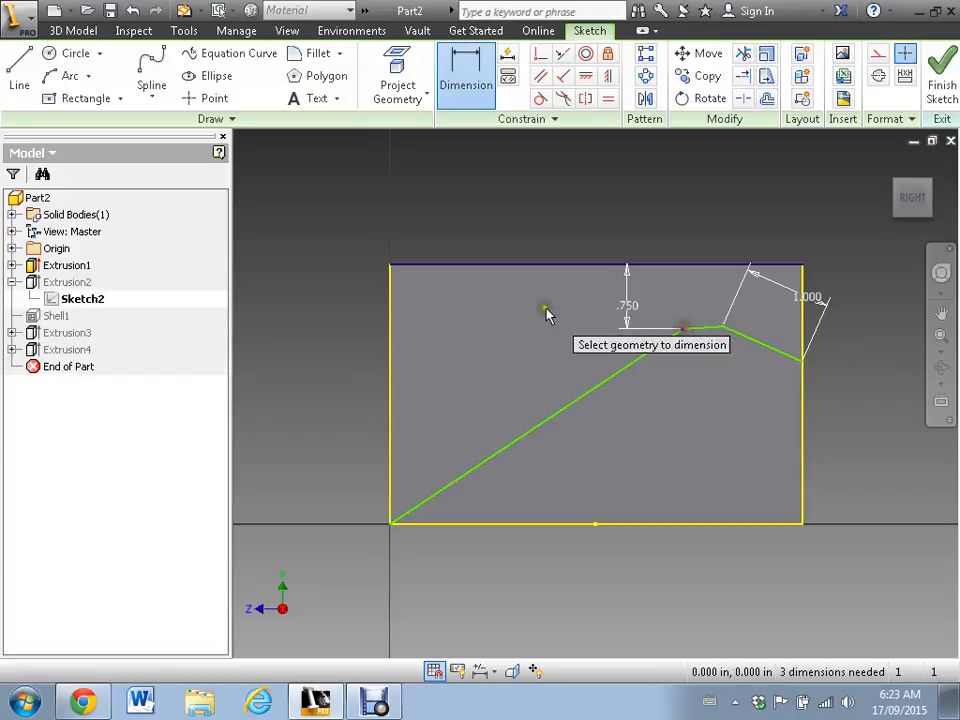
pyautogui.click(392, 336)
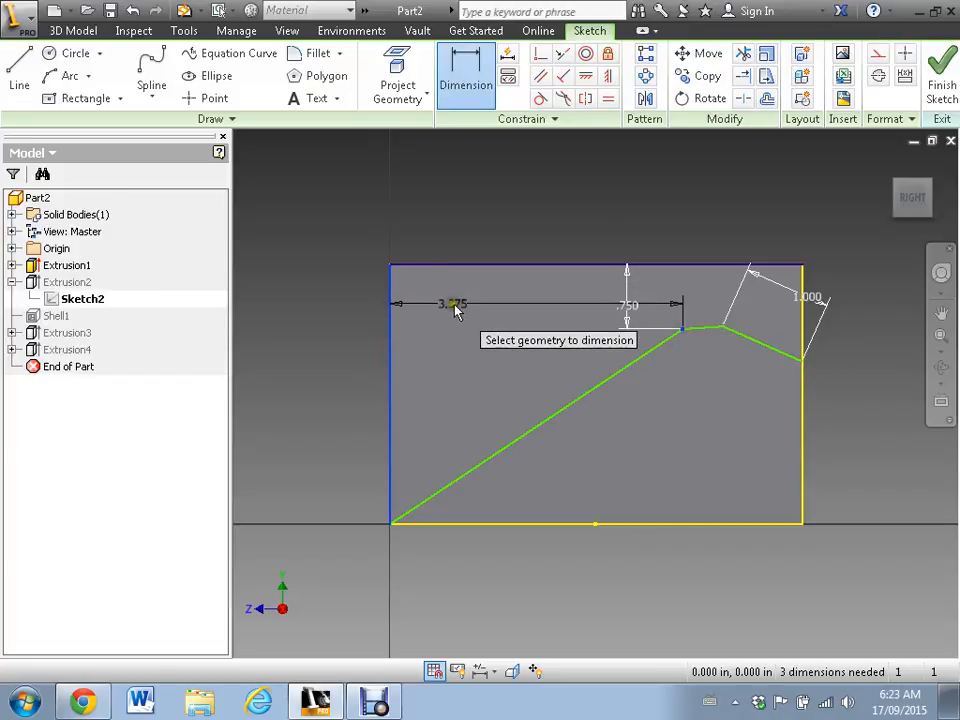
pyautogui.click(450, 302)
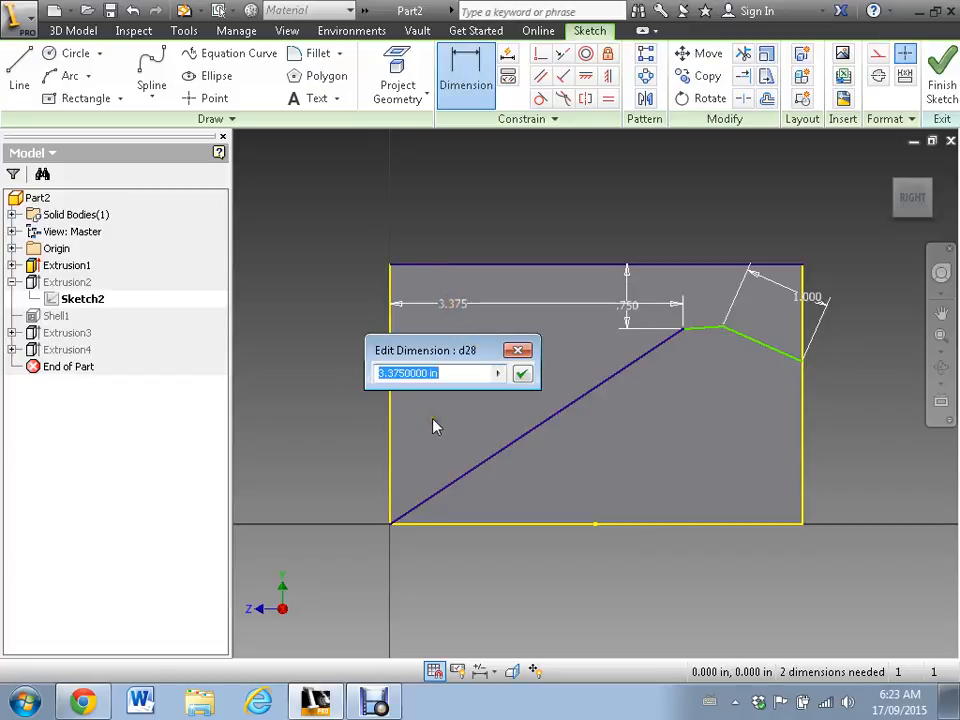
pyautogui.write('3')
pyautogui.press('Return')
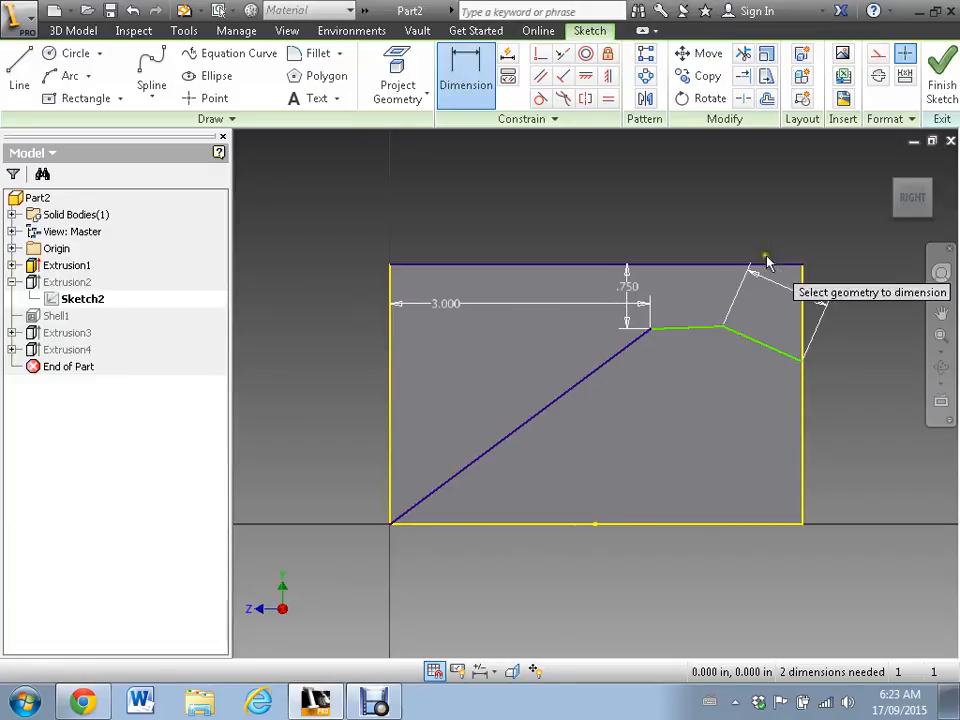
pyautogui.click(945, 88)
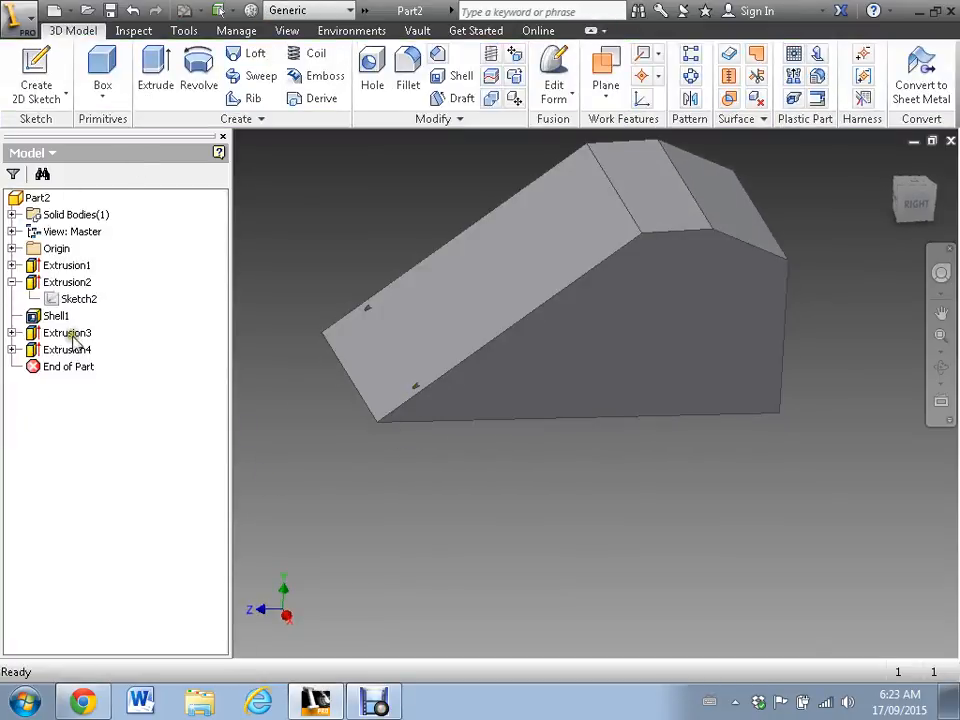
# - Set the long slope's upper endpoint to 2.75 in horizontally from the front vertical edge in Sketch2 and finish the sketch
pyautogui.click(31, 352)
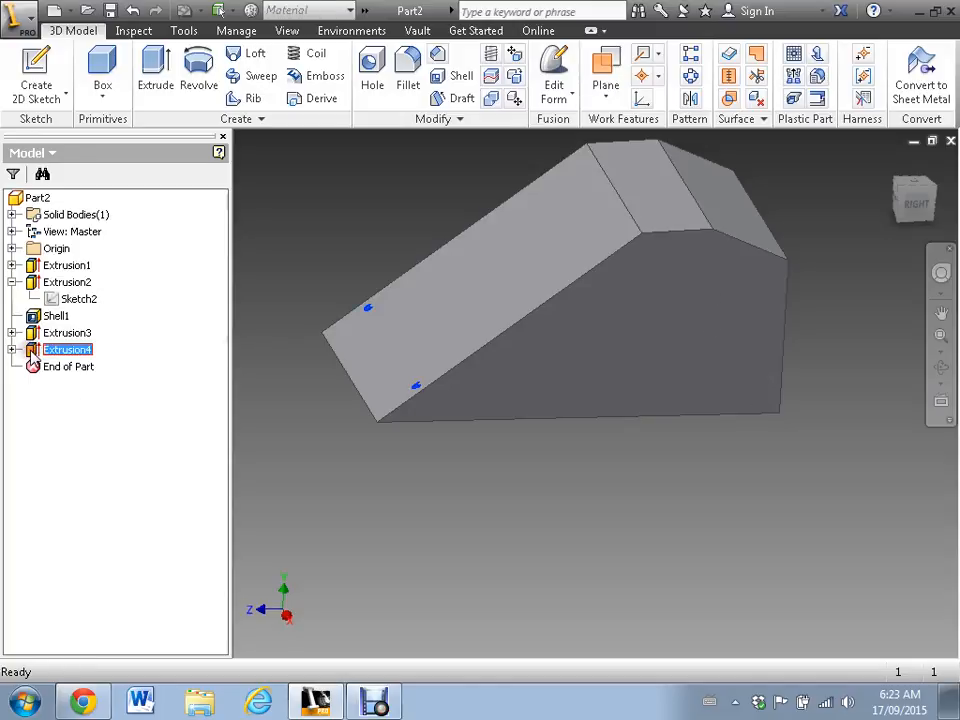
pyautogui.click(33, 285)
pyautogui.doubleClick(60, 300)
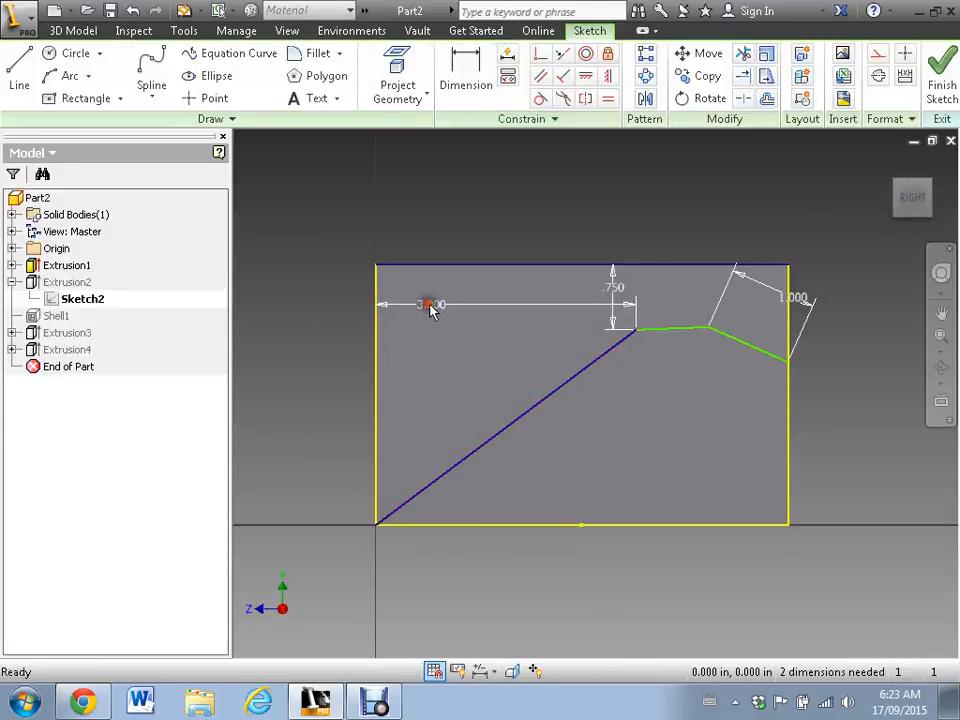
pyautogui.doubleClick(430, 304)
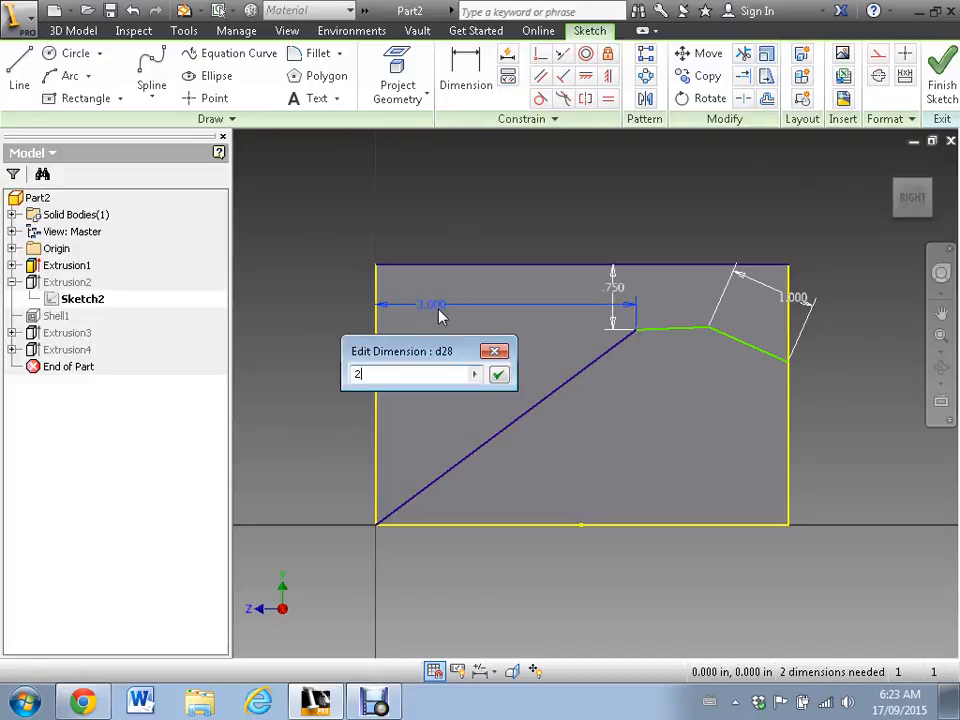
pyautogui.press('Return')
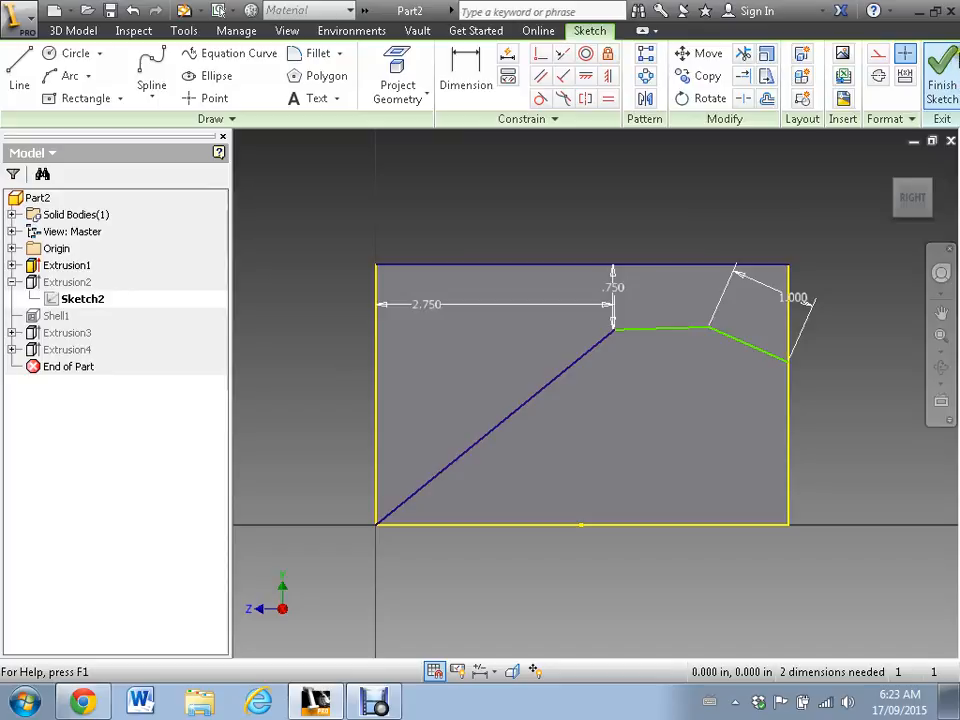
pyautogui.click(941, 80)
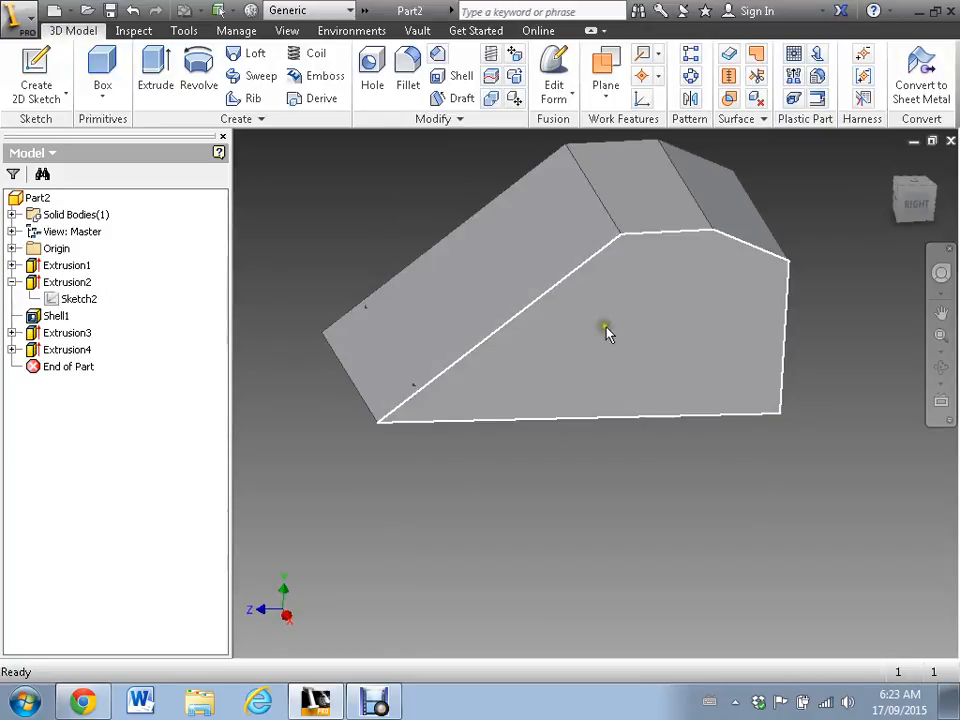
# - Sketch two circles about 0.36 in in diameter around the screw hole breakthroughs on the long sloped face and finish the sketch
pyautogui.moveTo(613, 365); pyautogui.dragTo(615, 450, button='middle')
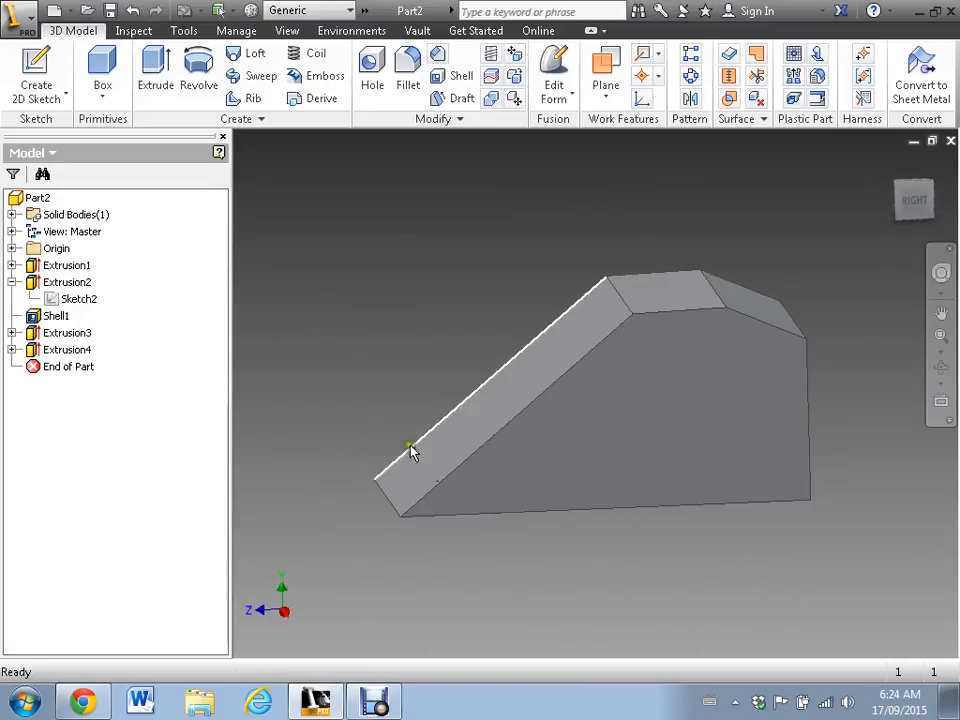
pyautogui.moveTo(424, 446); pyautogui.dragTo(452, 447, button='middle')
pyautogui.click(455, 430)
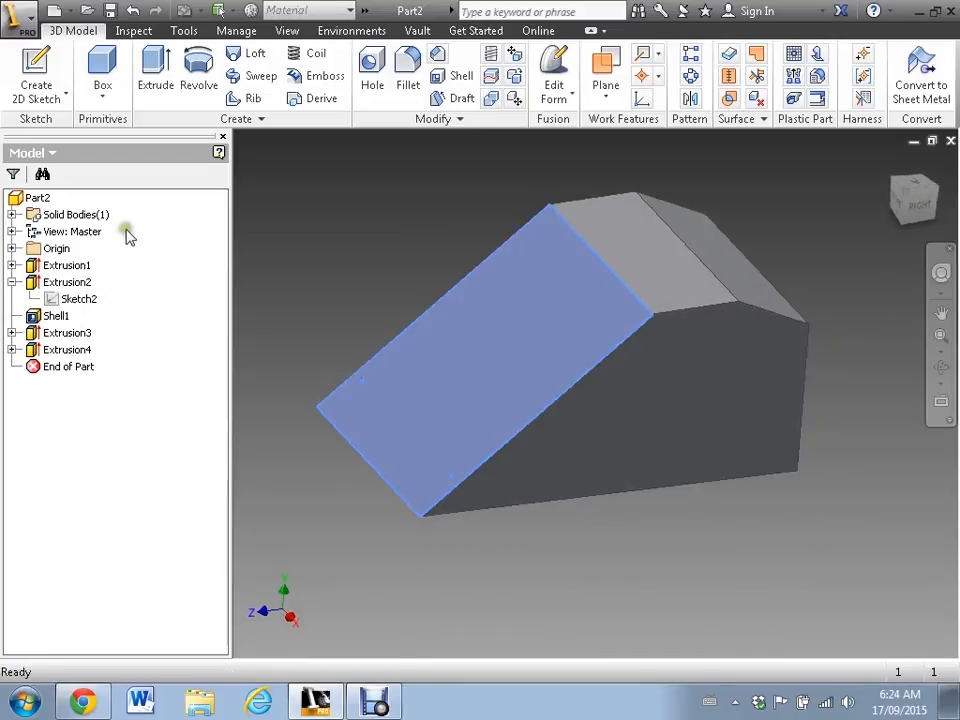
pyautogui.click(40, 66)
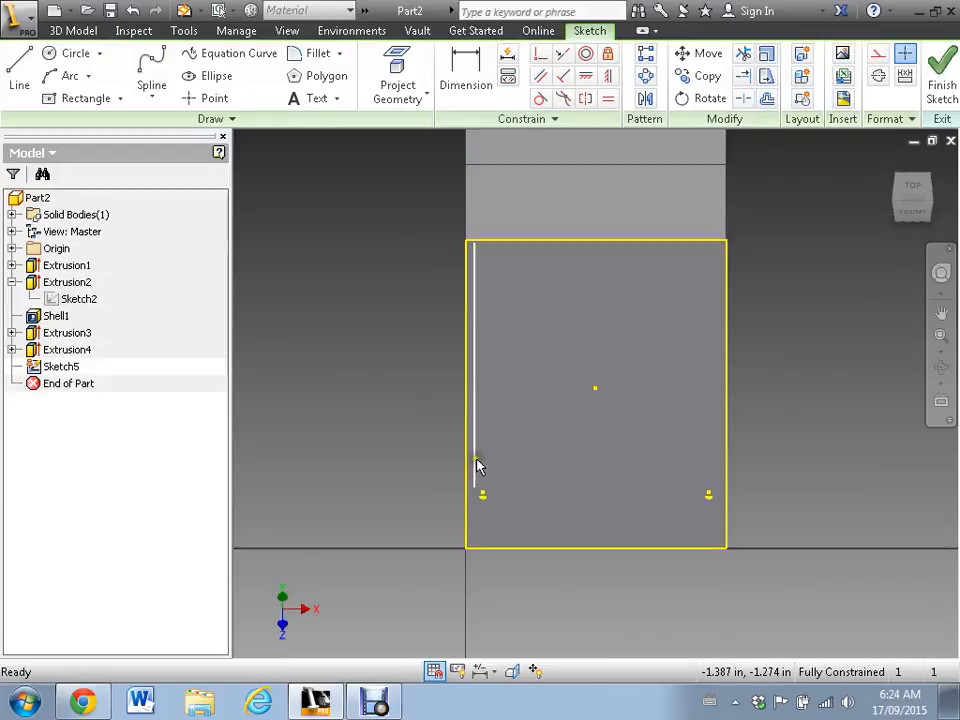
pyautogui.scroll(-3, 487, 488)
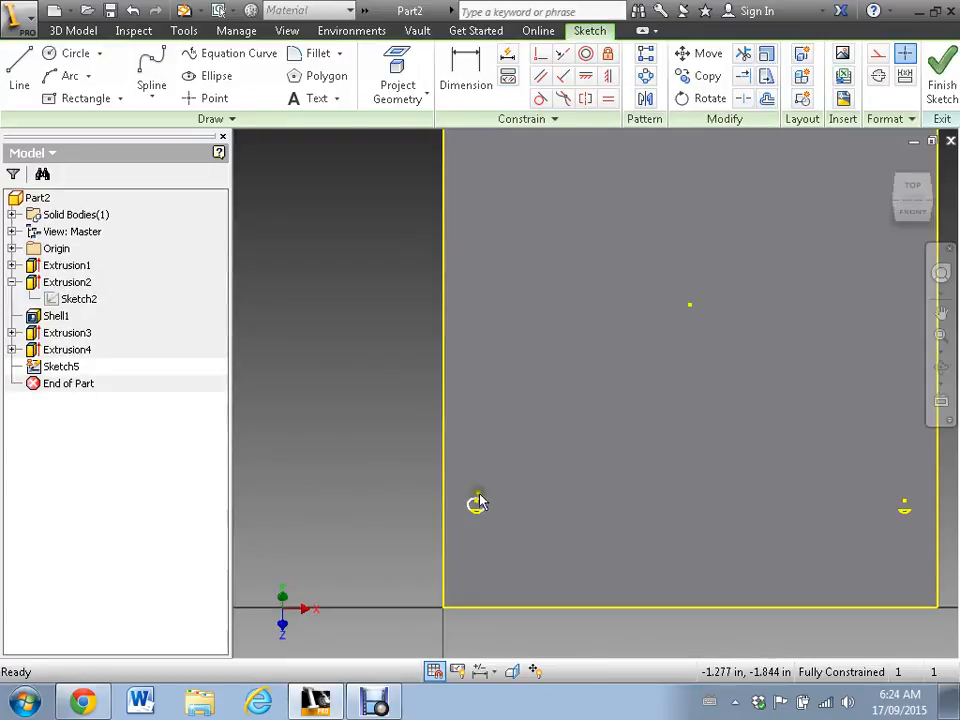
pyautogui.click(476, 484)
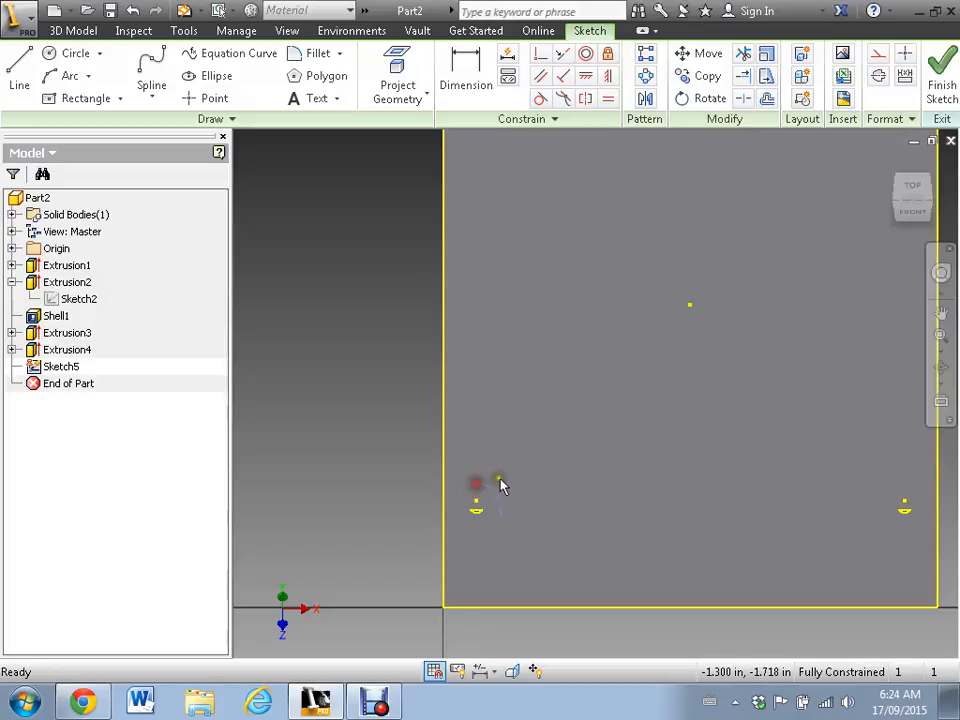
pyautogui.click(48, 55)
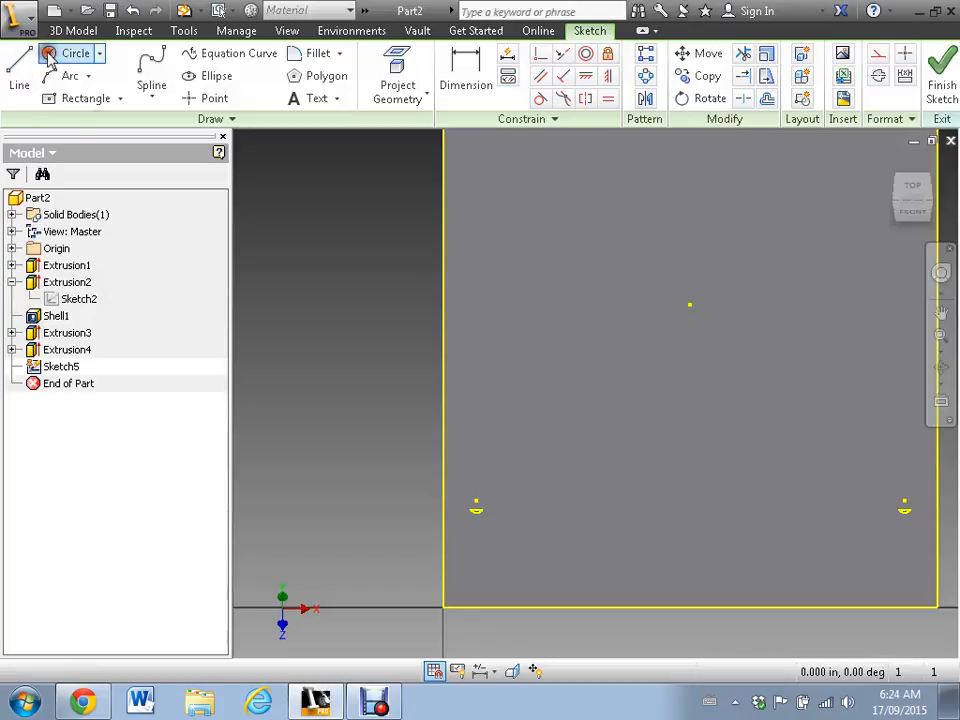
pyautogui.click(476, 489)
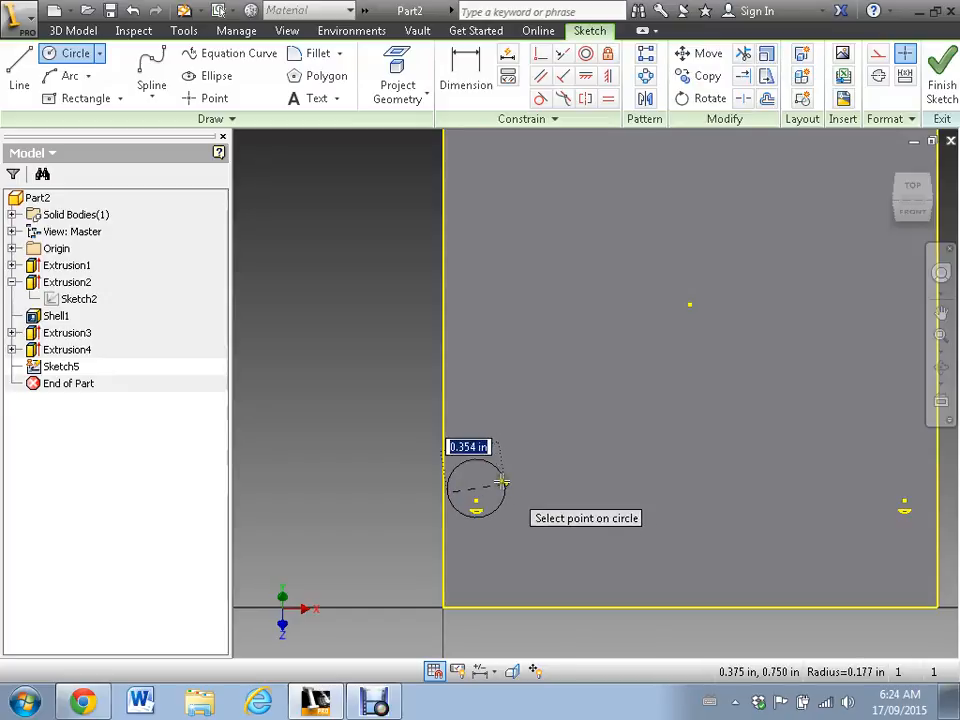
pyautogui.click(502, 481)
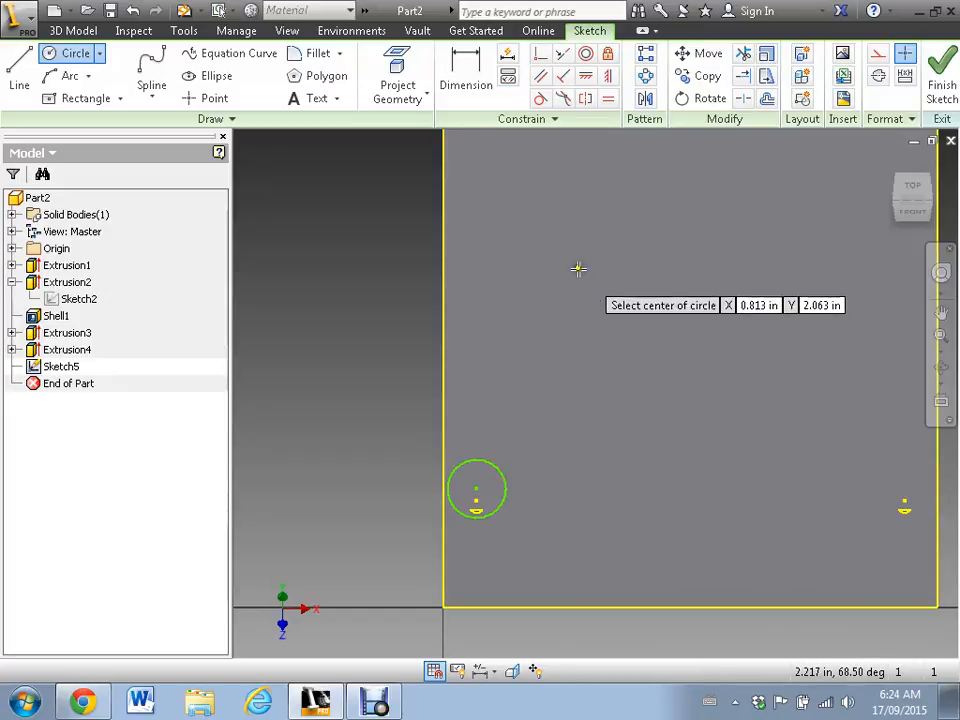
pyautogui.click(904, 487)
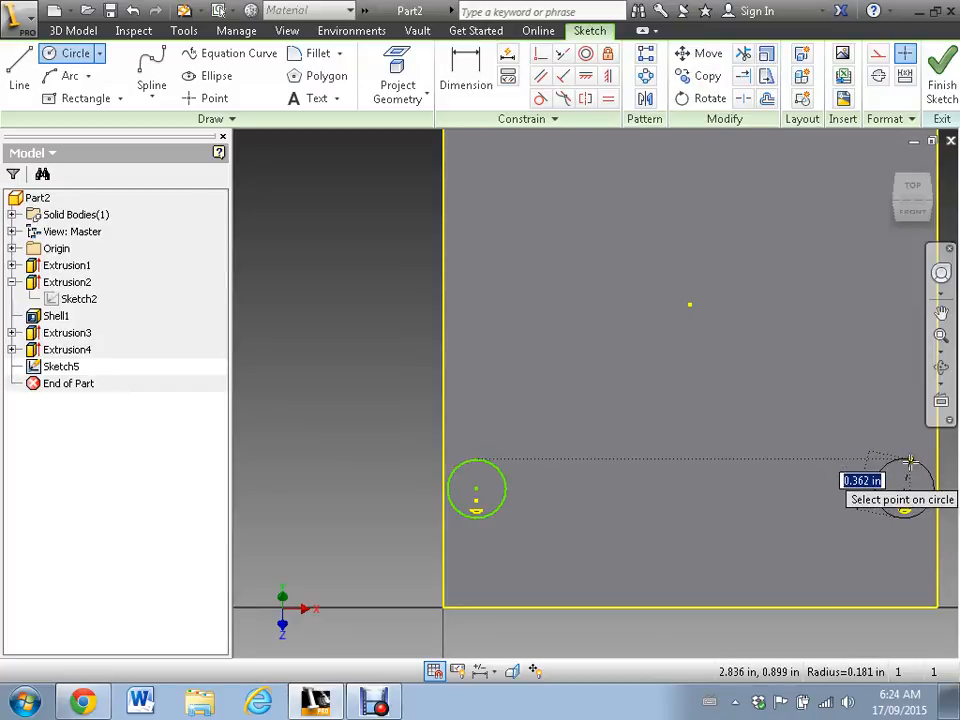
pyautogui.click(910, 461)
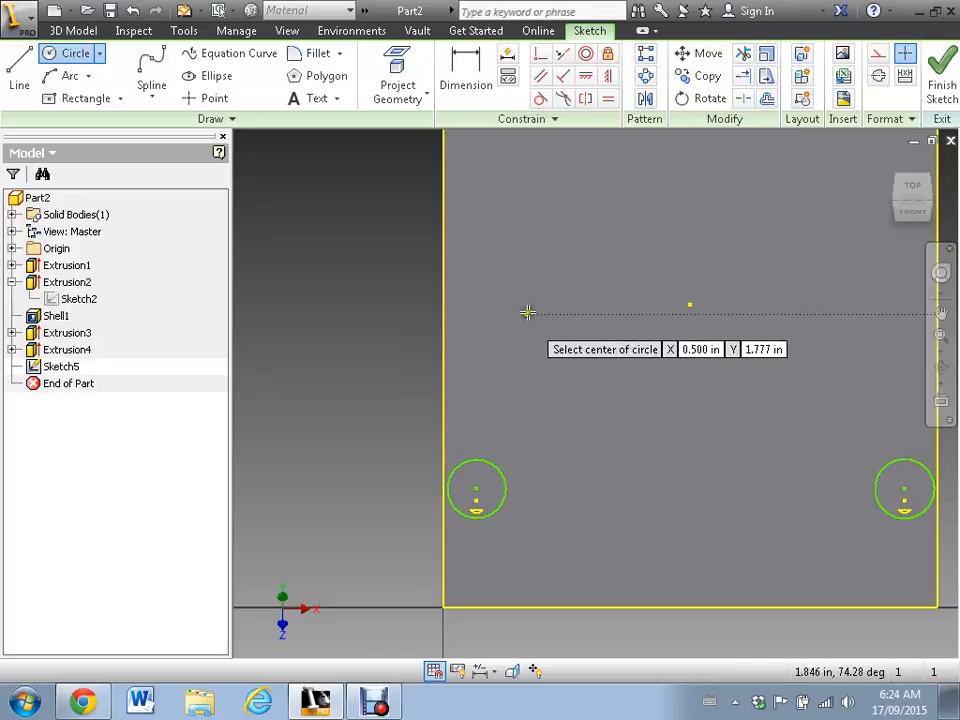
pyautogui.click(941, 85)
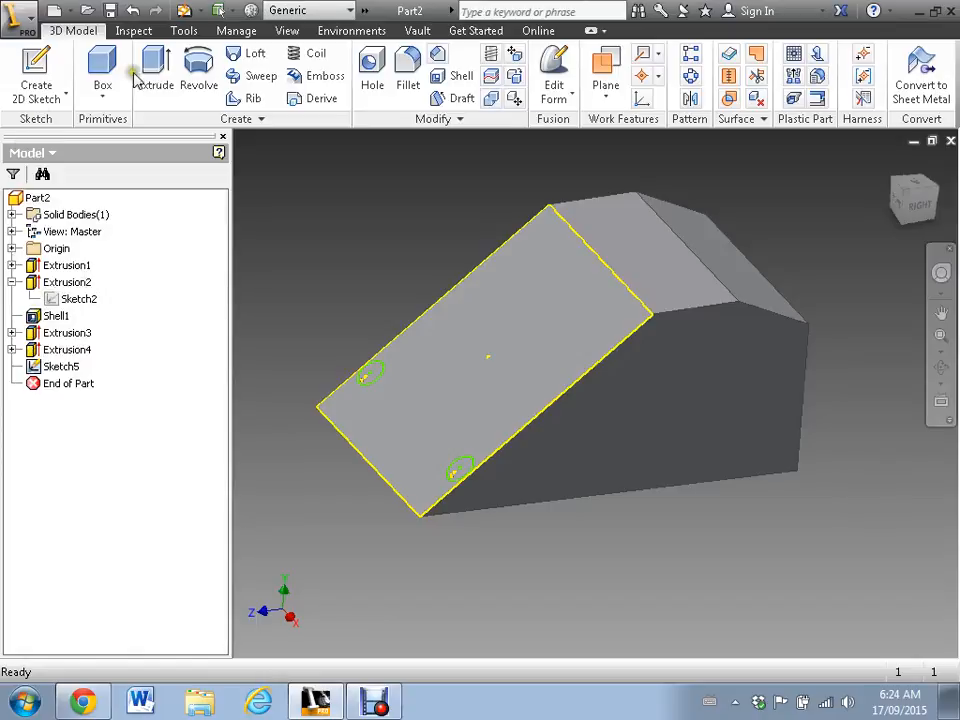
pyautogui.click(37, 72)
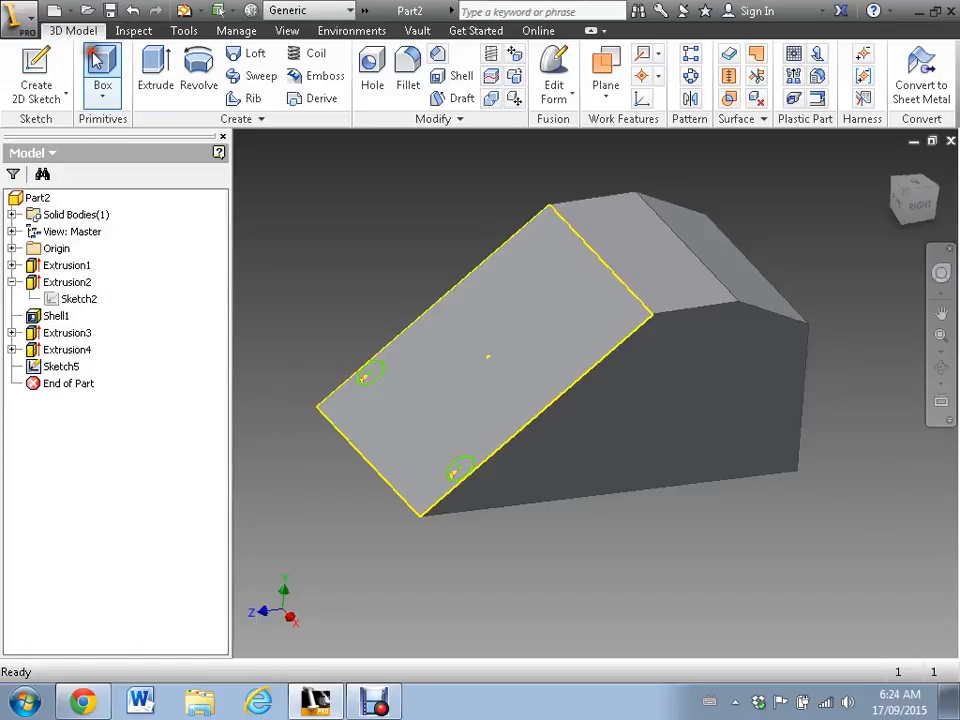
pyautogui.click(372, 380)
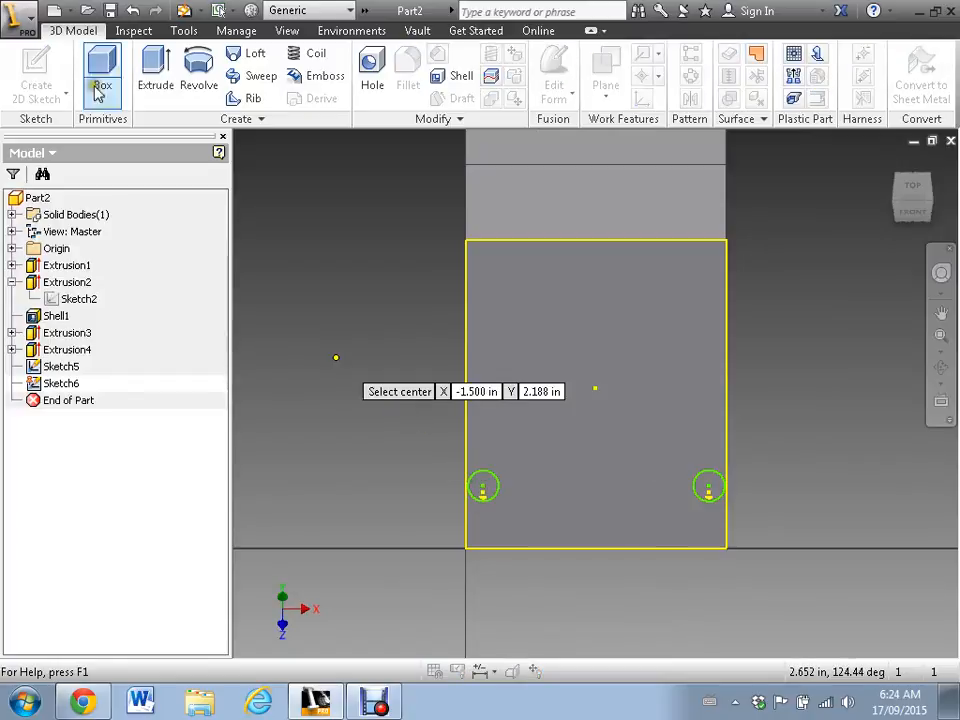
pyautogui.click(133, 11)
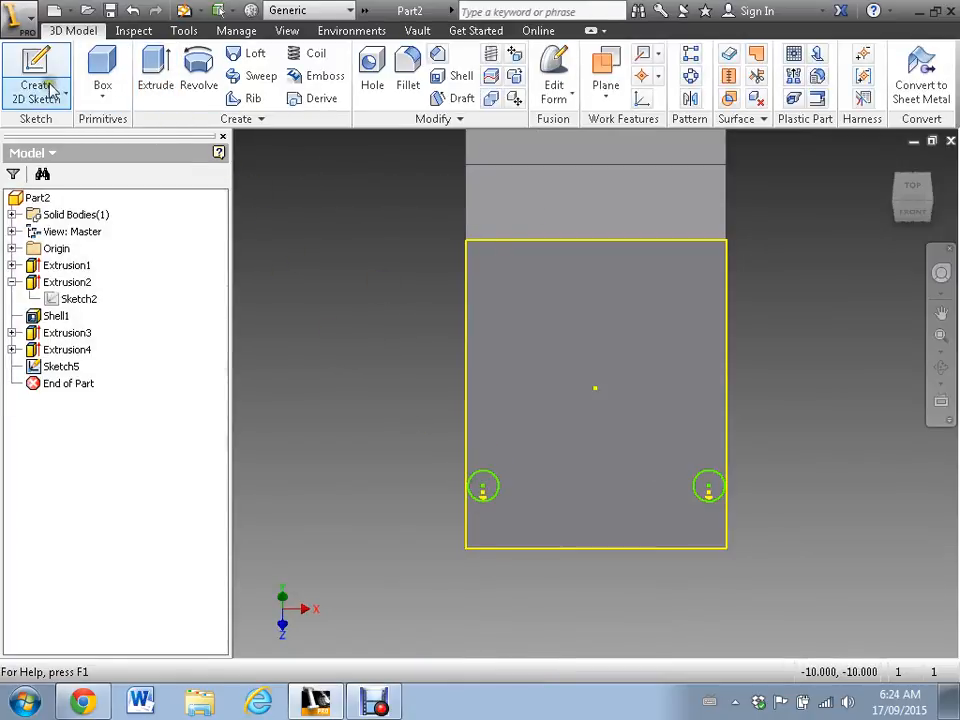
# - Try to extrude both circles outward from the sloped face by 0.3 in
pyautogui.click(156, 80)
pyautogui.click(486, 492)
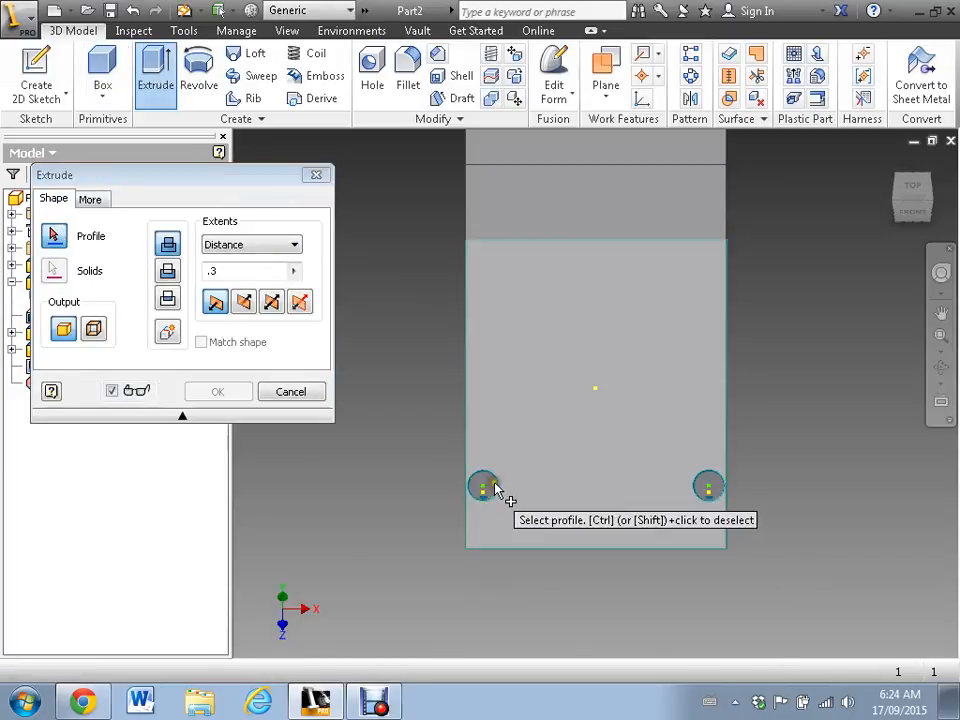
pyautogui.click(711, 487)
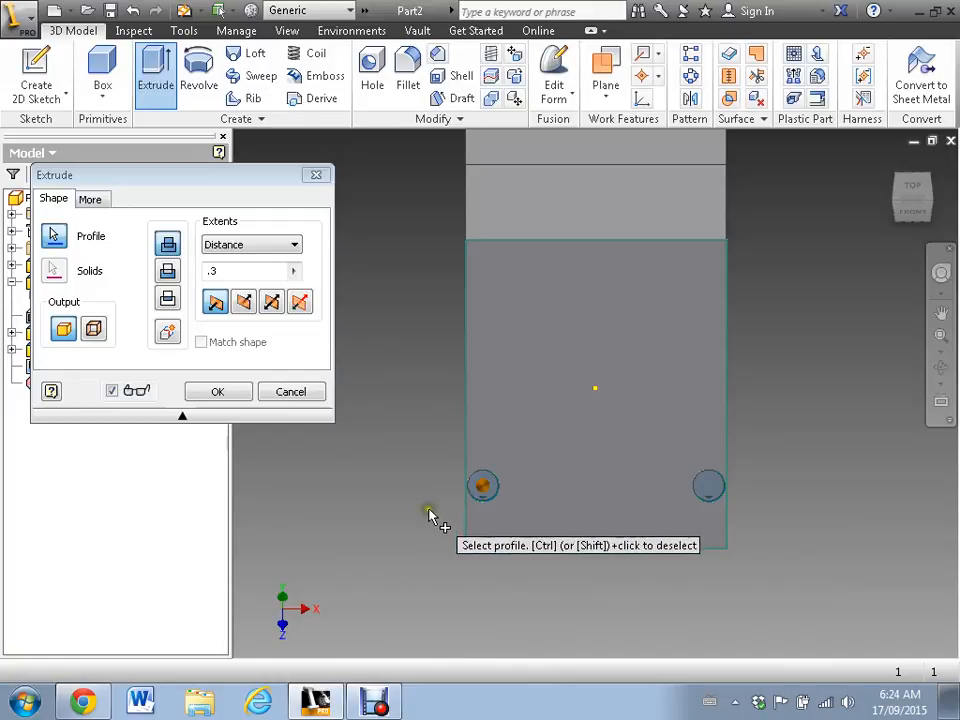
pyautogui.moveTo(429, 514); pyautogui.dragTo(489, 490, button='middle')
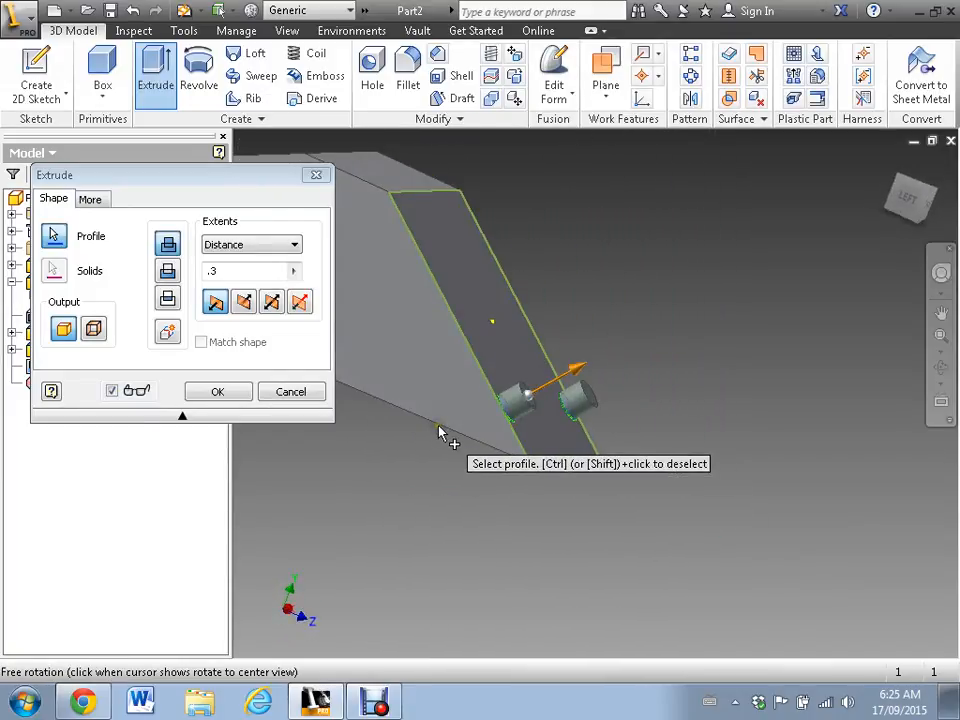
pyautogui.click(291, 396)
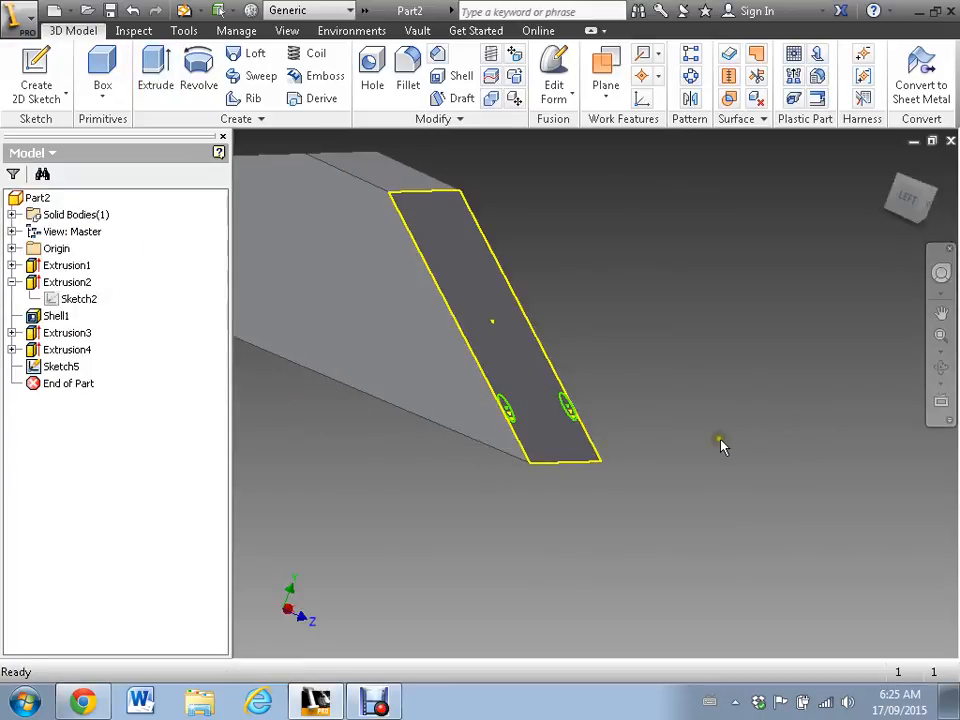
# - Delete the sketch containing the two circles from the sloped face
pyautogui.moveTo(718, 445); pyautogui.dragTo(418, 328, button='middle')
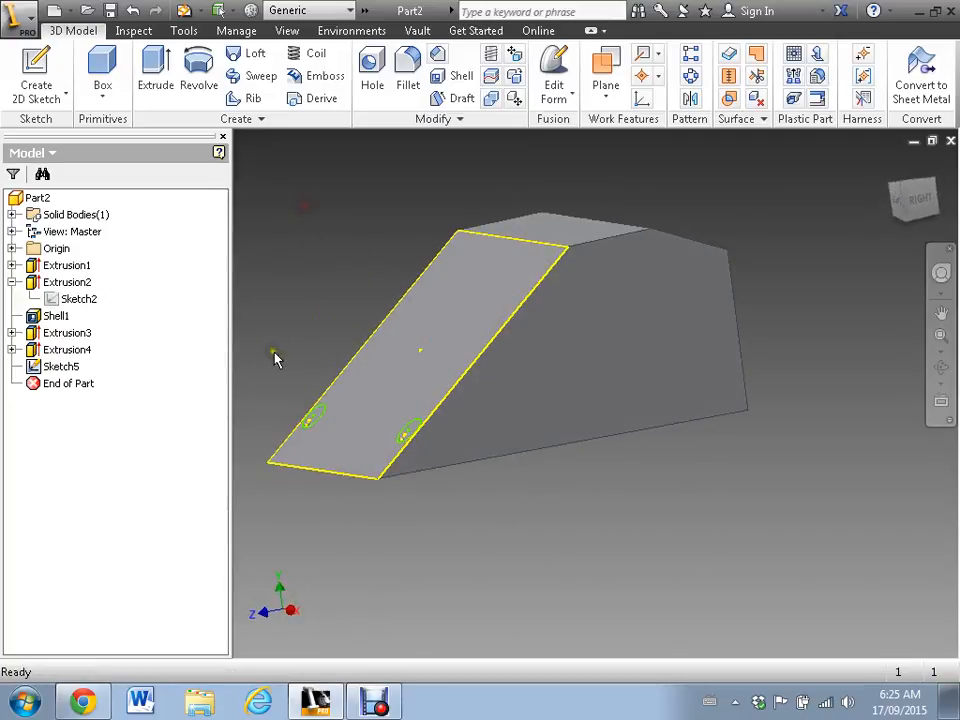
pyautogui.click(60, 367)
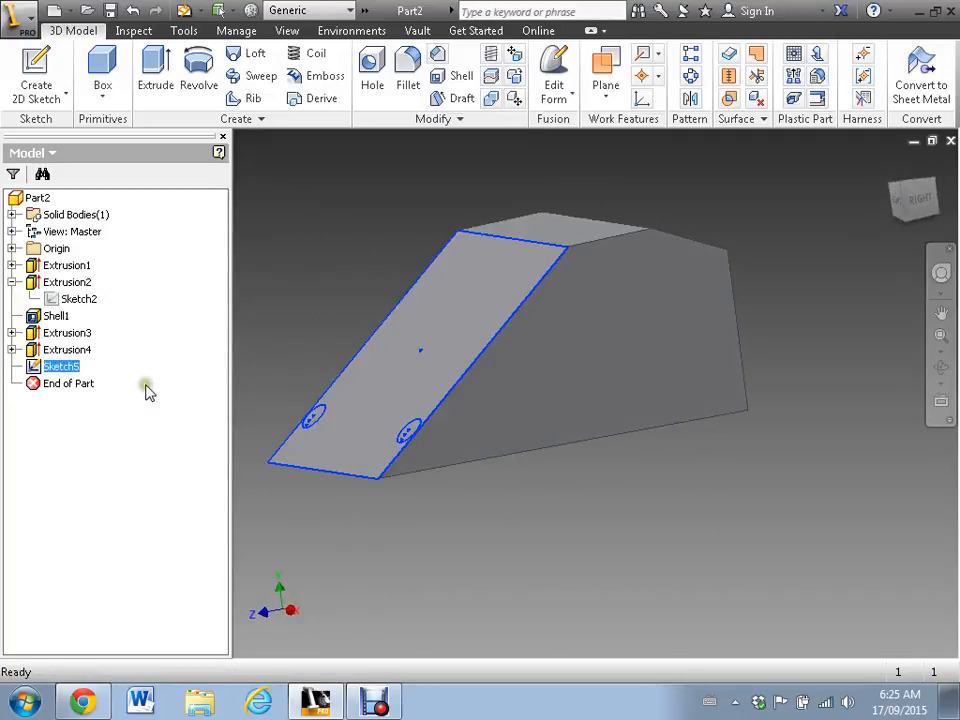
pyautogui.press('Delete')
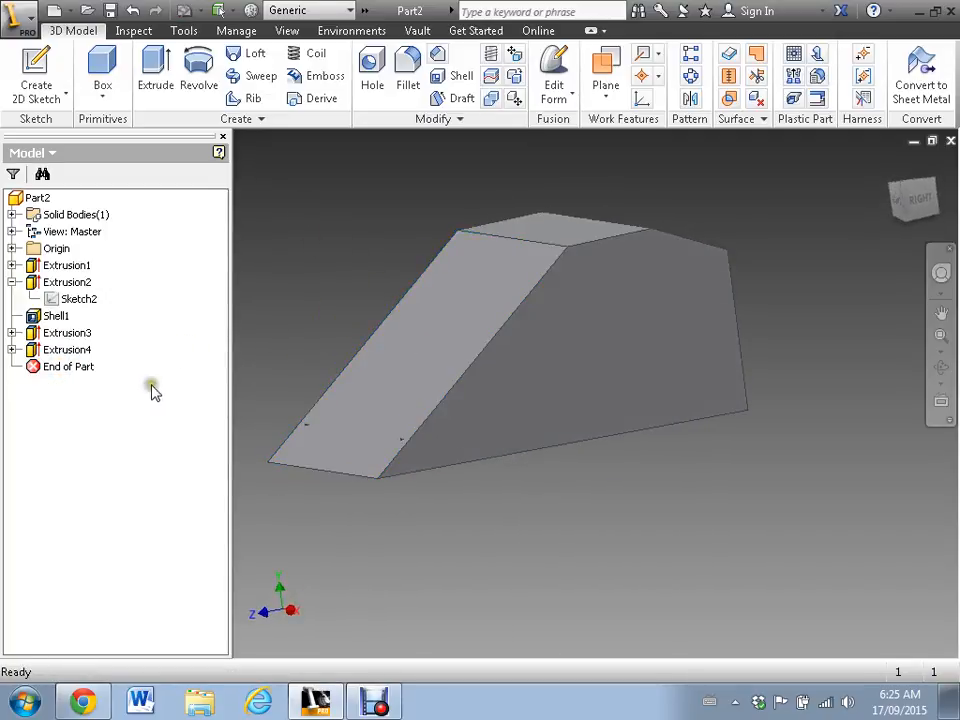
# - Reduce the cut depth of the corner post screw holes in Extrusion4 so they stay inside the sloped face
pyautogui.click(42, 352)
pyautogui.doubleClick(36, 355)
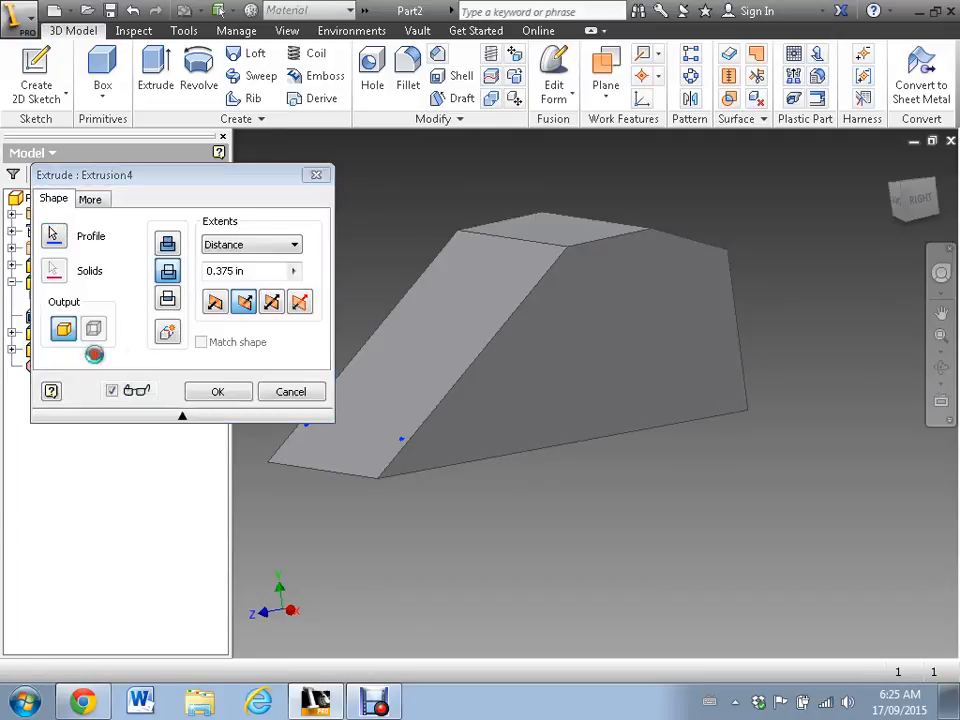
pyautogui.click(223, 271)
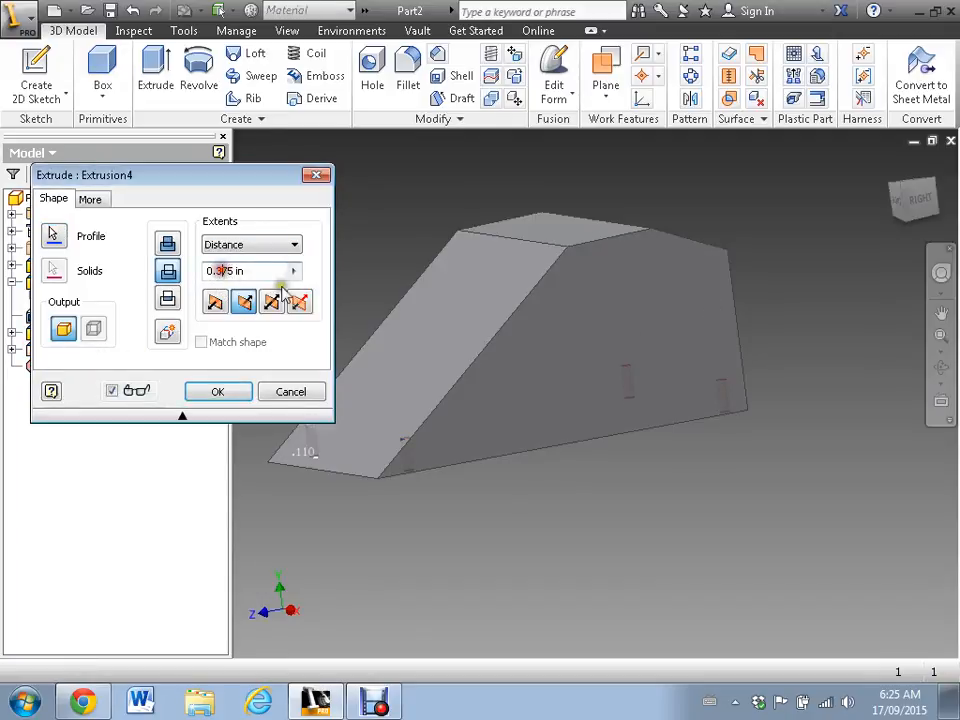
pyautogui.click(222, 393)
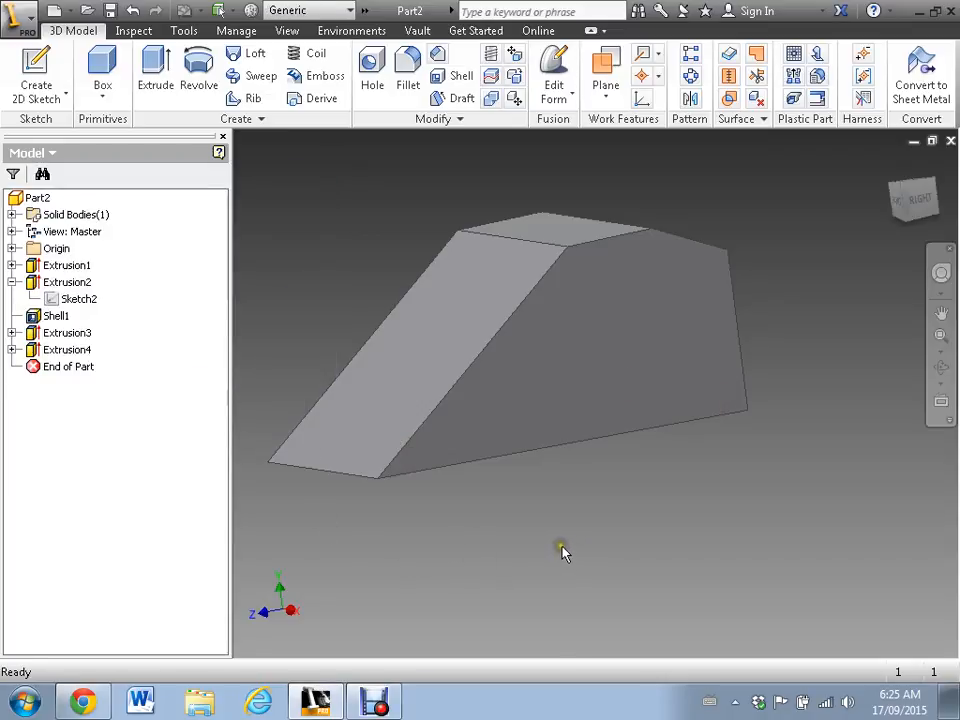
# - Start a new 2D sketch on the right side face, viewed straight on
pyautogui.keyDown('shift'); pyautogui.moveTo(559, 553); pyautogui.dragTo(540, 529, button='middle'); pyautogui.keyUp('shift')
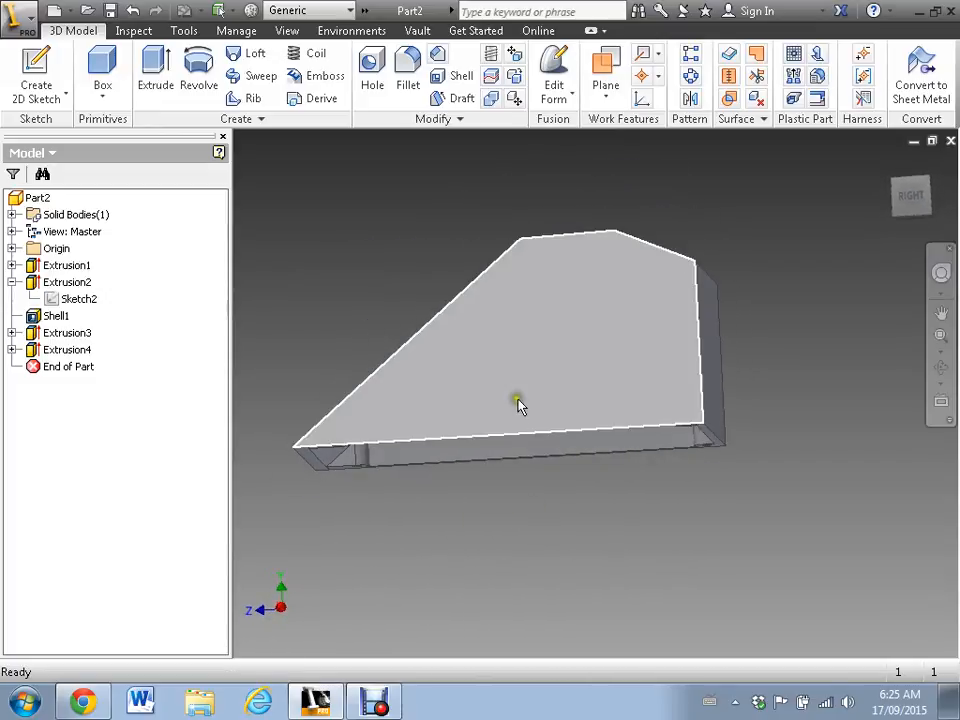
pyautogui.click(411, 448)
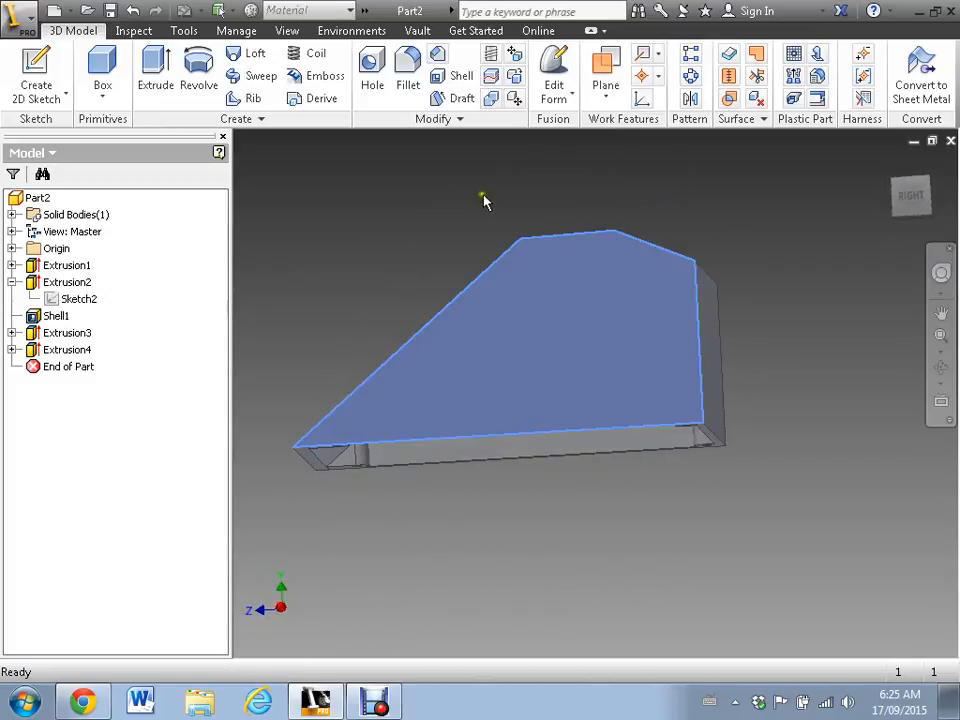
pyautogui.click(911, 196)
pyautogui.click(40, 64)
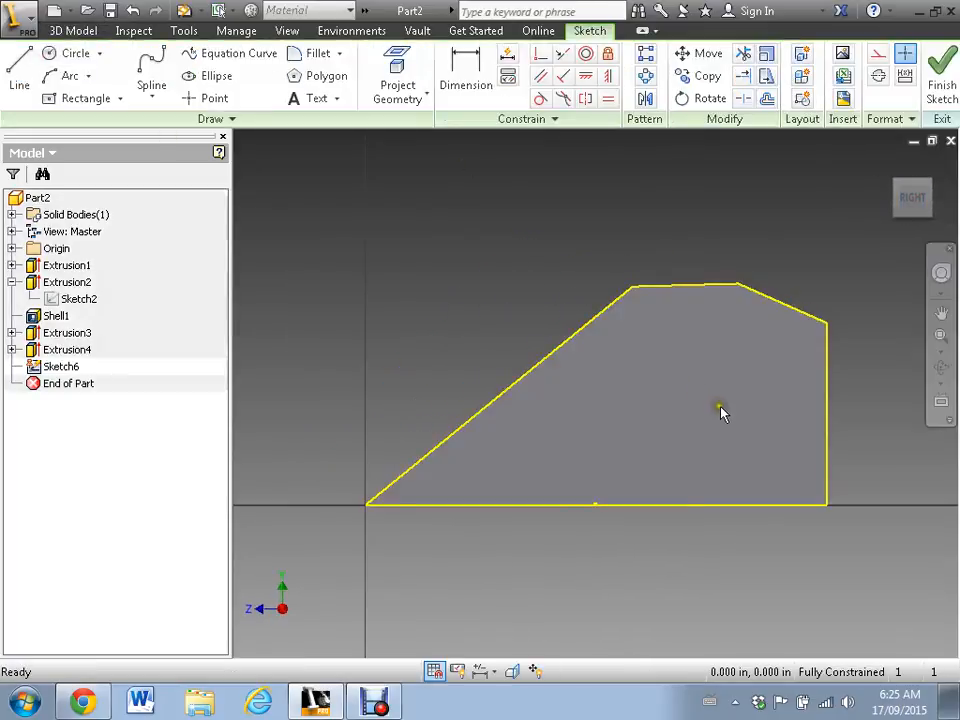
# - Sketch a closed vertical slot about 0.25 in wide and 0.81 in tall, rising from the side face's bottom edge near its vertical end
pyautogui.click(19, 64)
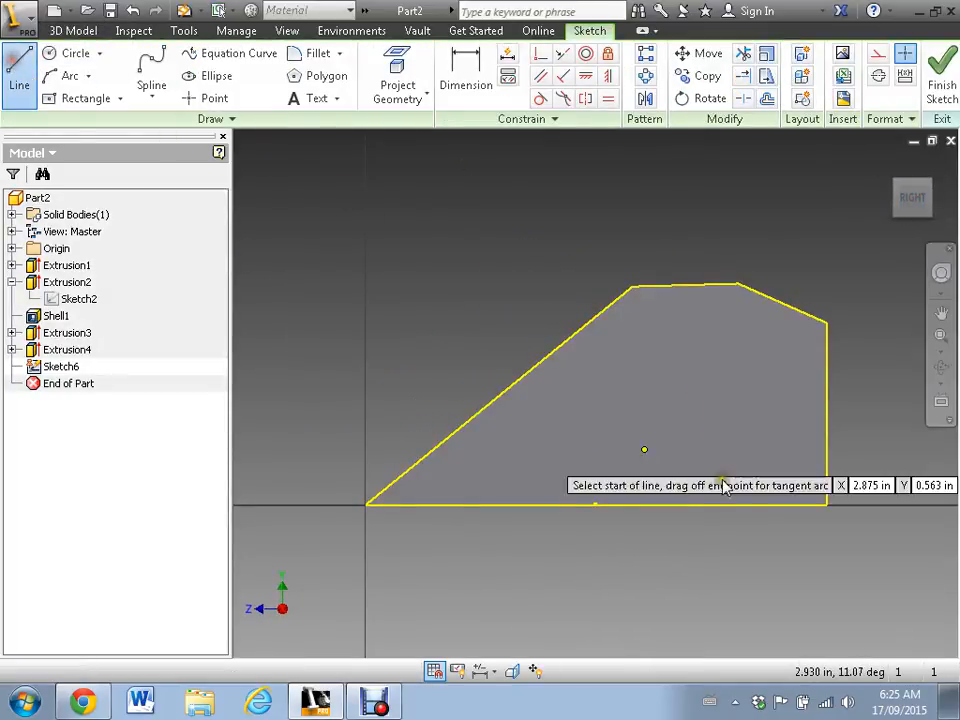
pyautogui.click(765, 506)
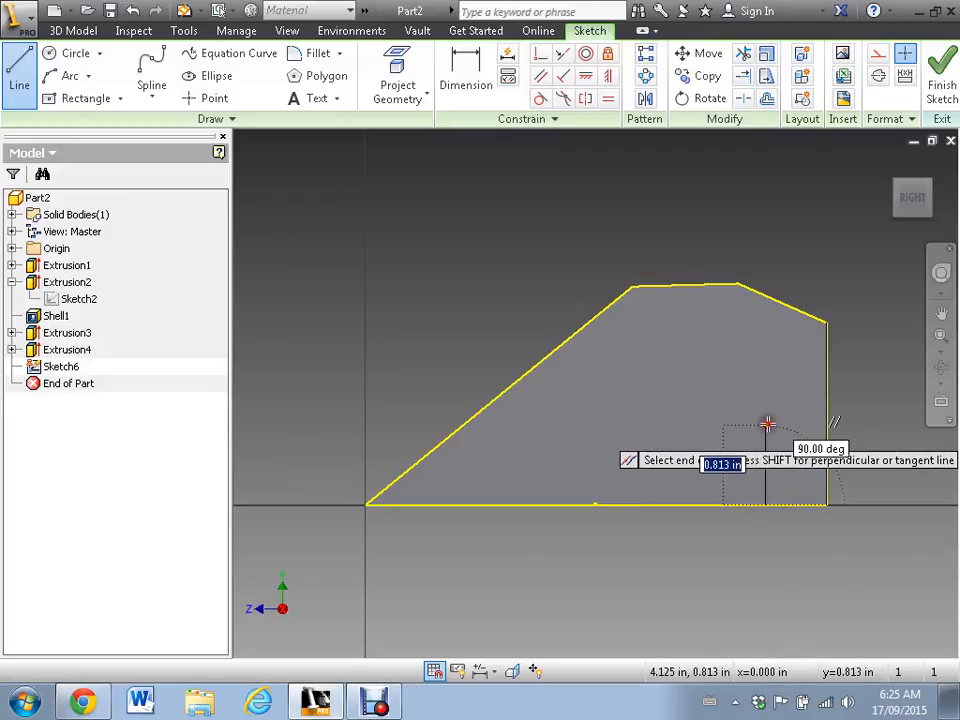
pyautogui.click(766, 425)
pyautogui.click(742, 425)
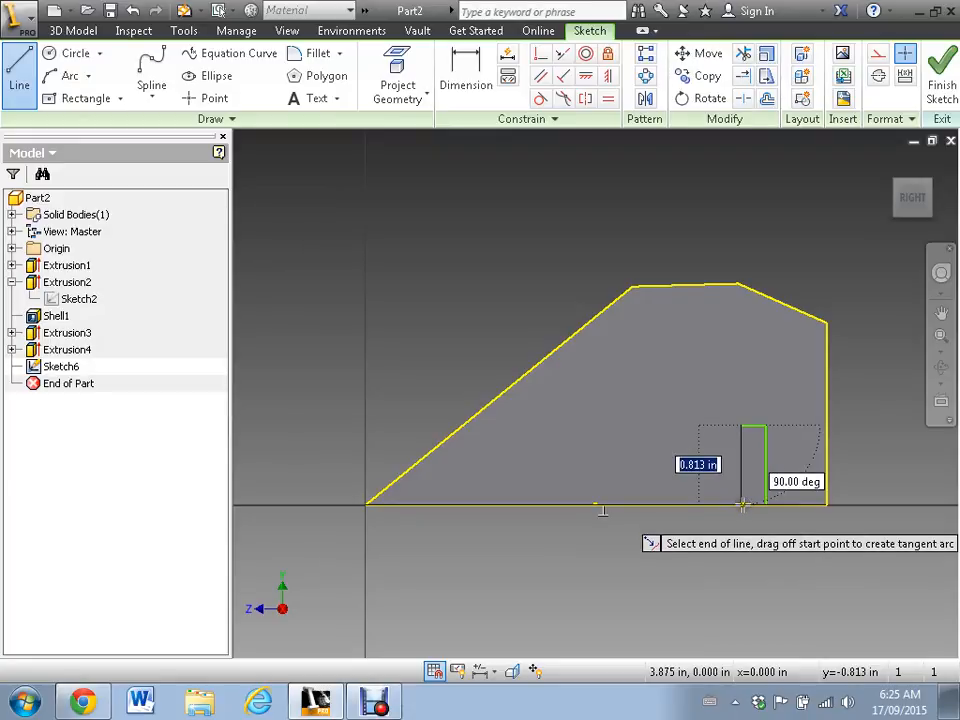
pyautogui.click(742, 505)
pyautogui.click(766, 505)
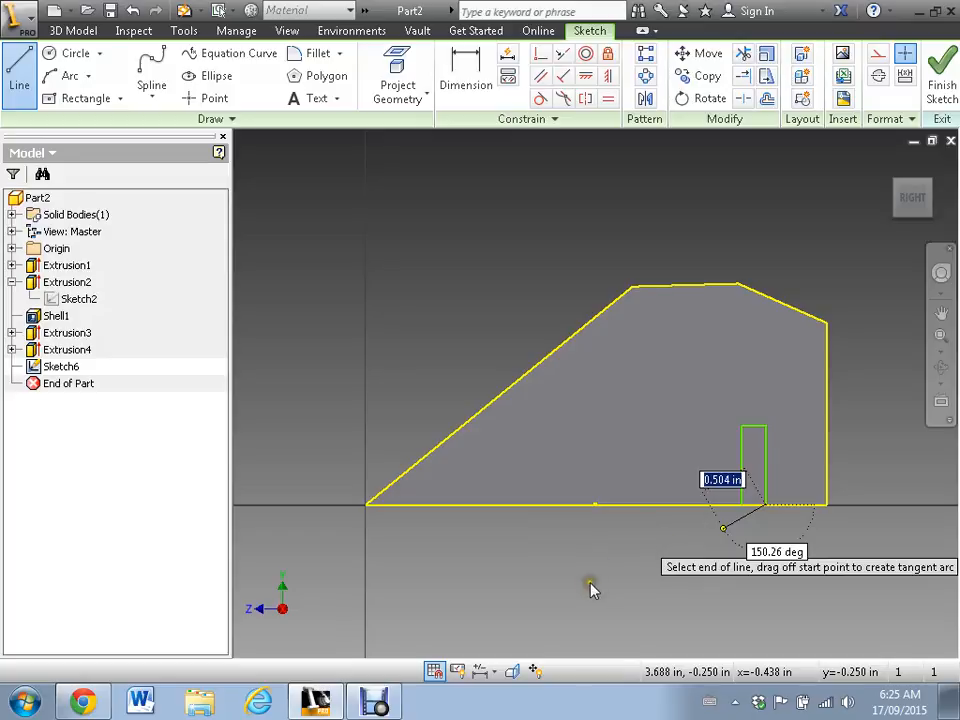
pyautogui.press('F1')
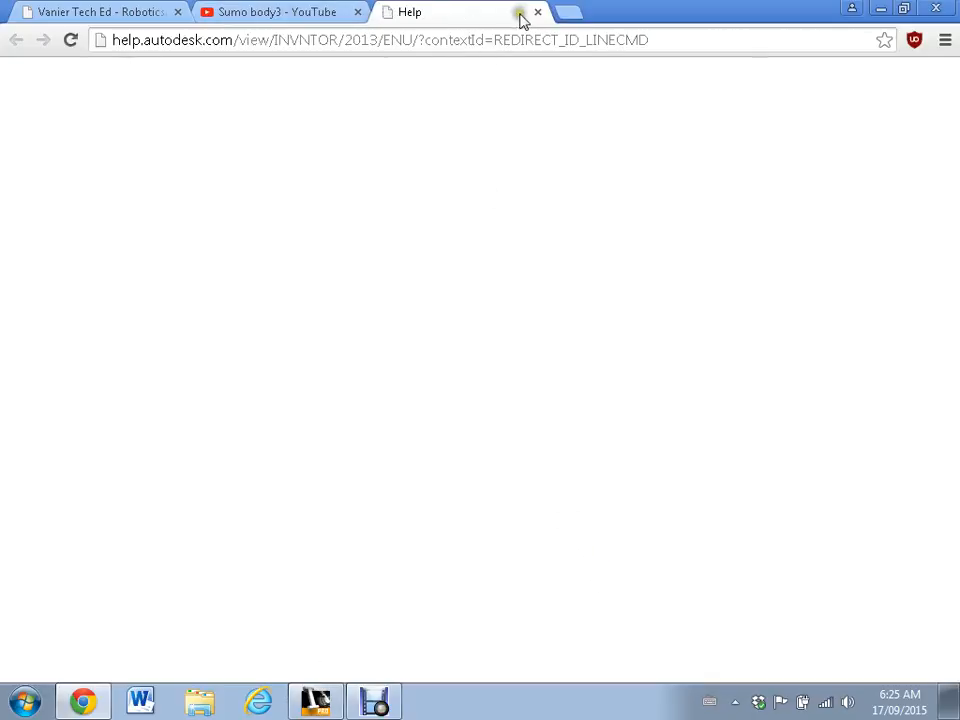
pyautogui.click(539, 12)
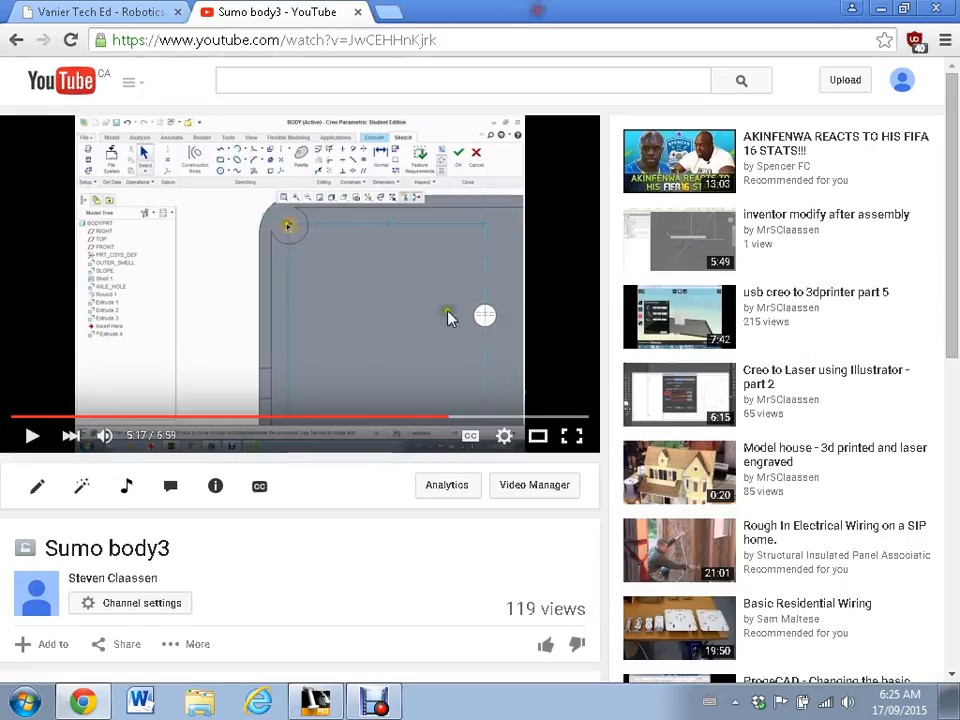
pyautogui.click(337, 706)
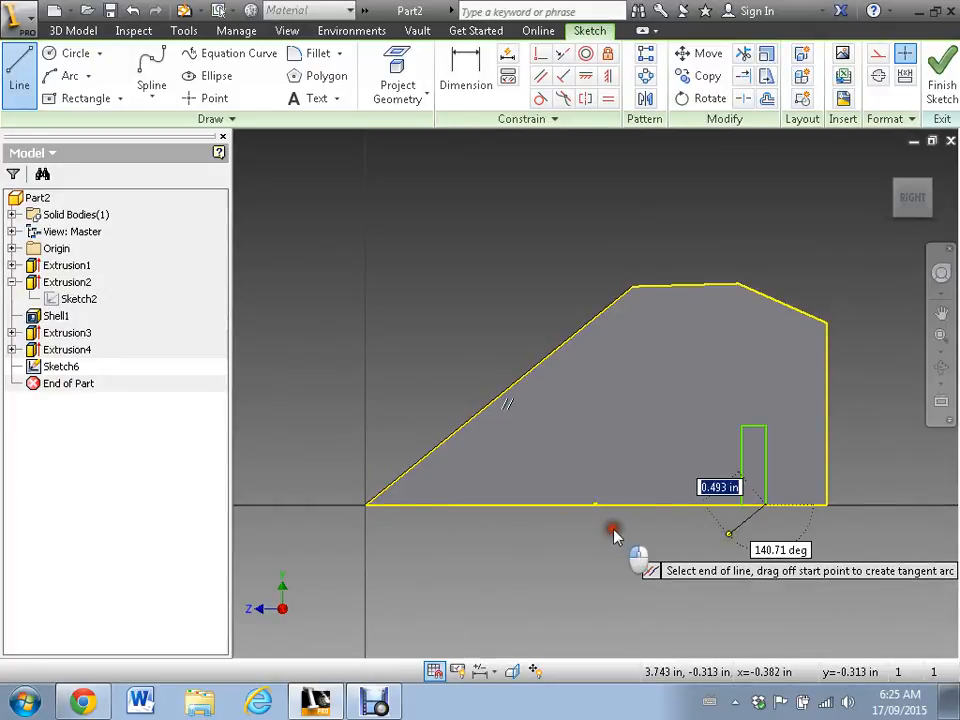
# - End the line and dimension the slot side nearest the face's vertical edge at 1 in from that edge
pyautogui.press('Escape')
pyautogui.moveTo(692, 557); pyautogui.dragTo(603, 497, button='middle')
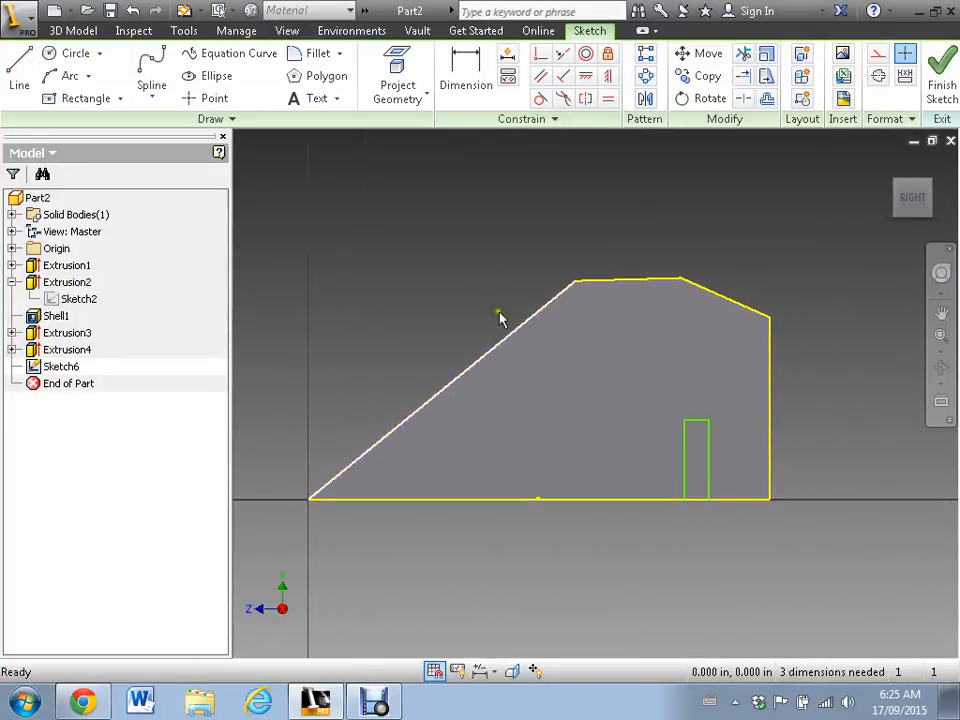
pyautogui.click(462, 100)
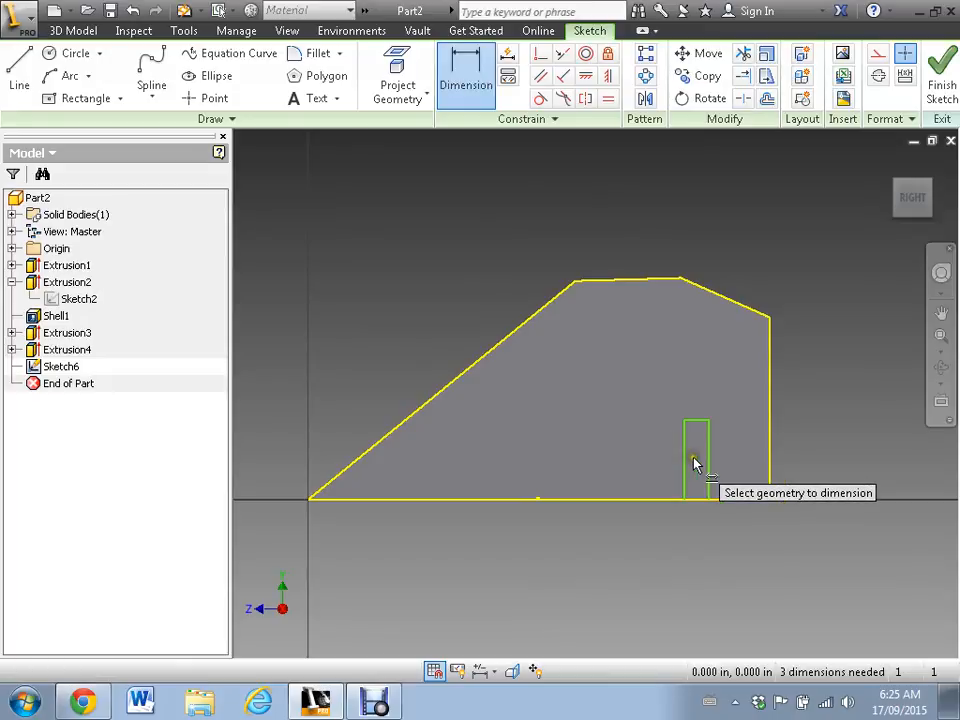
pyautogui.click(709, 485)
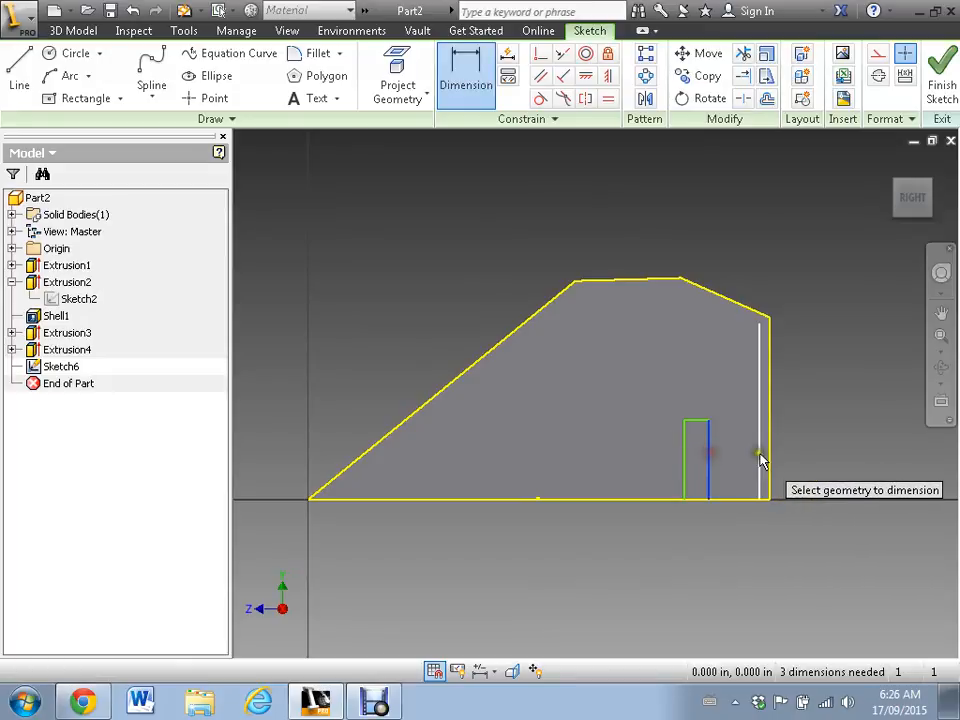
pyautogui.click(772, 458)
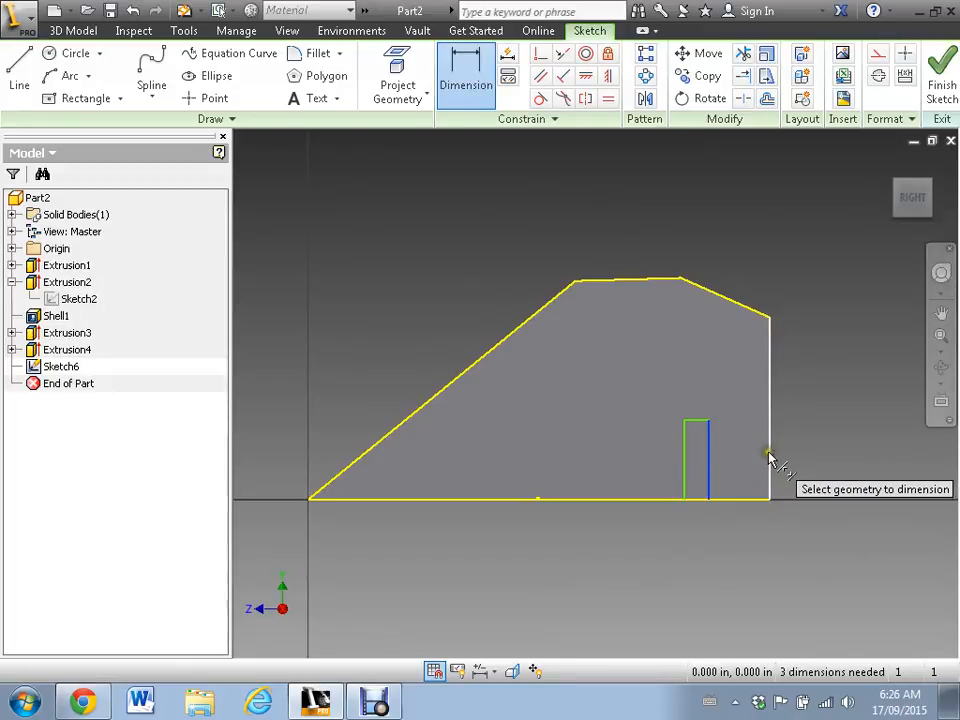
pyautogui.click(772, 458)
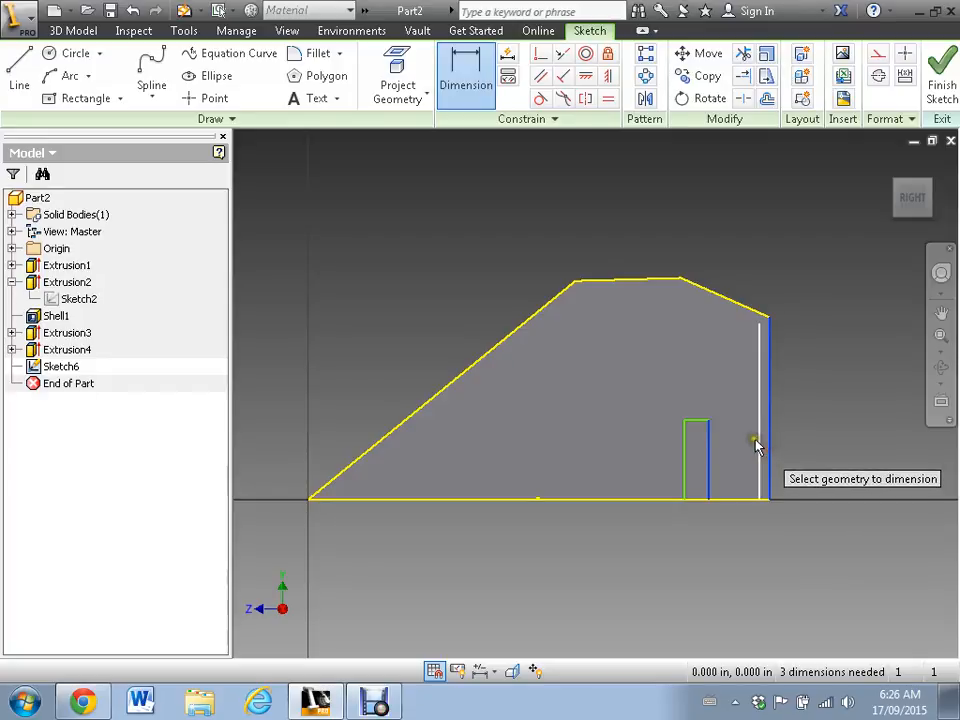
pyautogui.click(752, 456)
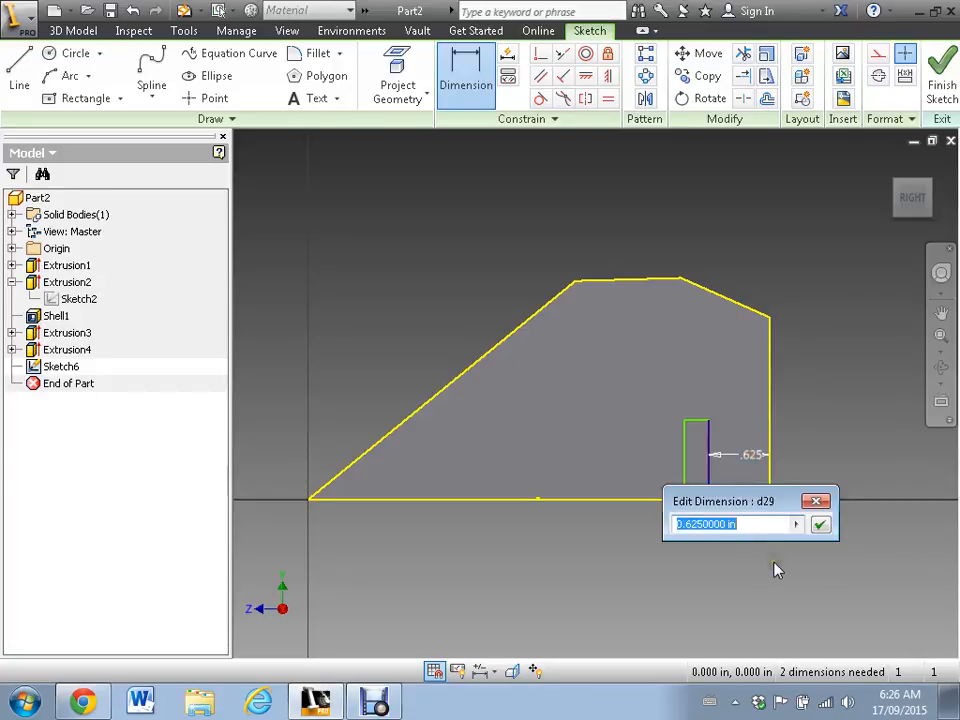
pyautogui.write('1')
pyautogui.press('Return')
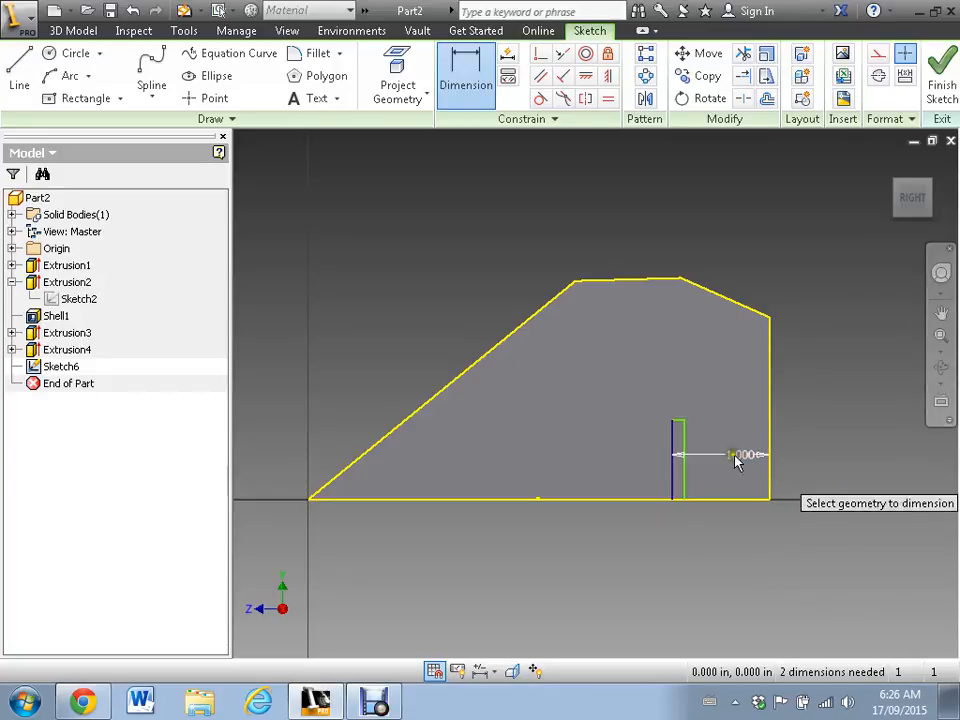
# - Dimension the slot's short top line and set the slot width to 0.2 in
pyautogui.scroll(-3, 675, 426)
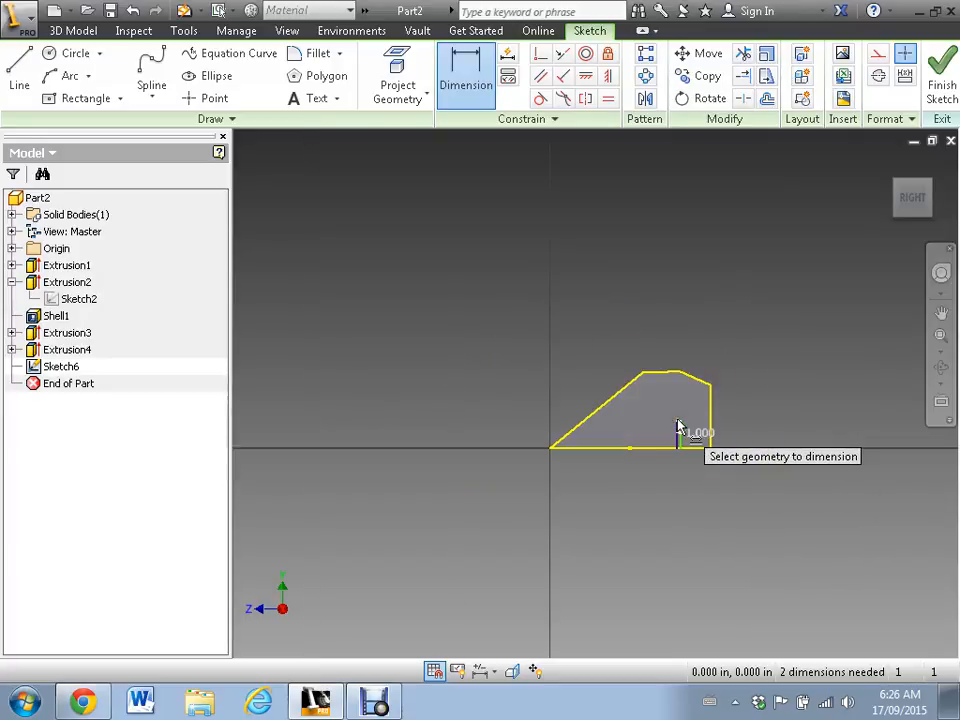
pyautogui.scroll(4, 677, 428)
pyautogui.click(677, 424)
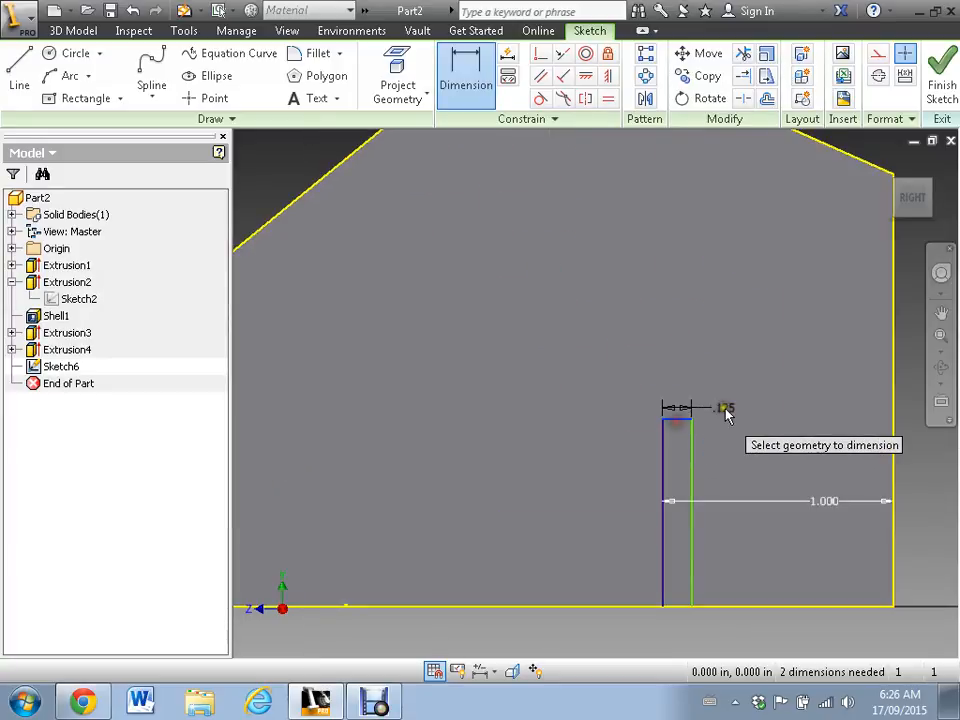
pyautogui.click(641, 362)
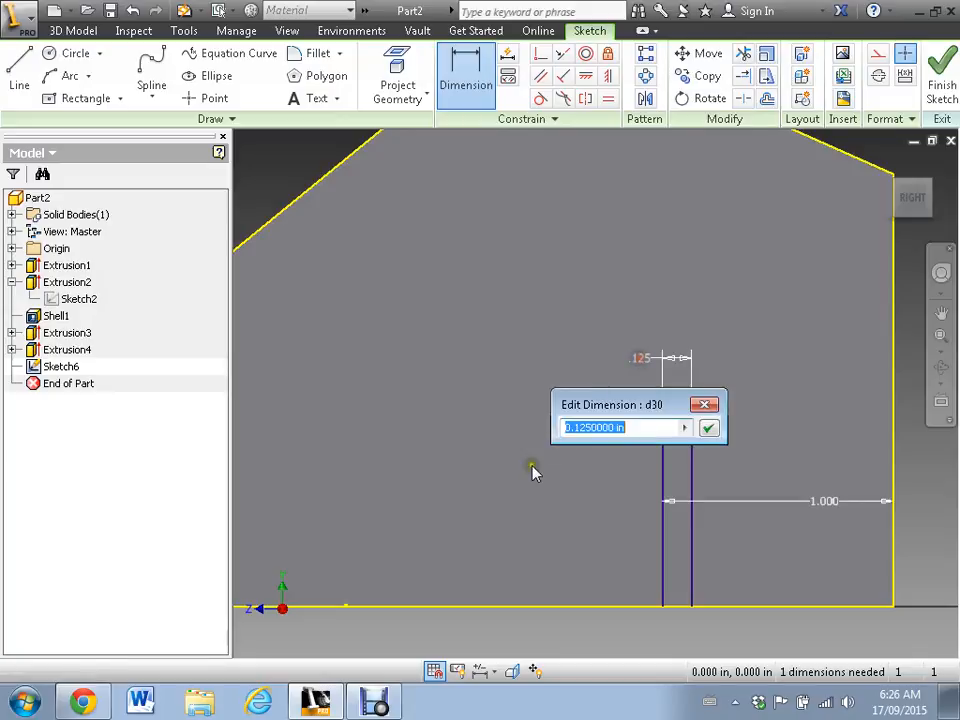
pyautogui.write('.2')
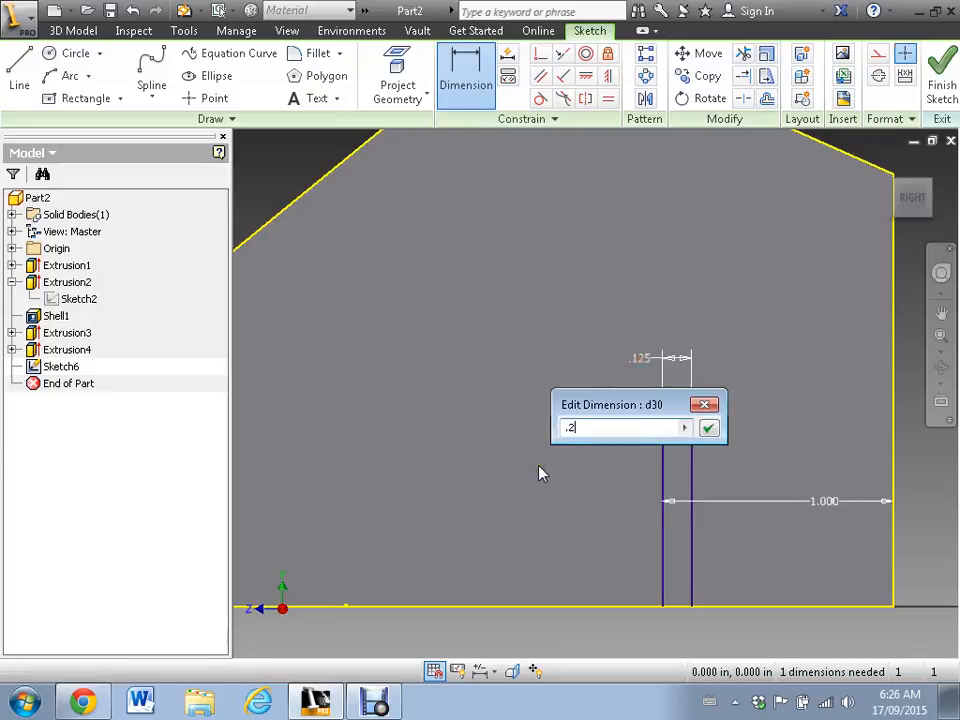
pyautogui.press('Return')
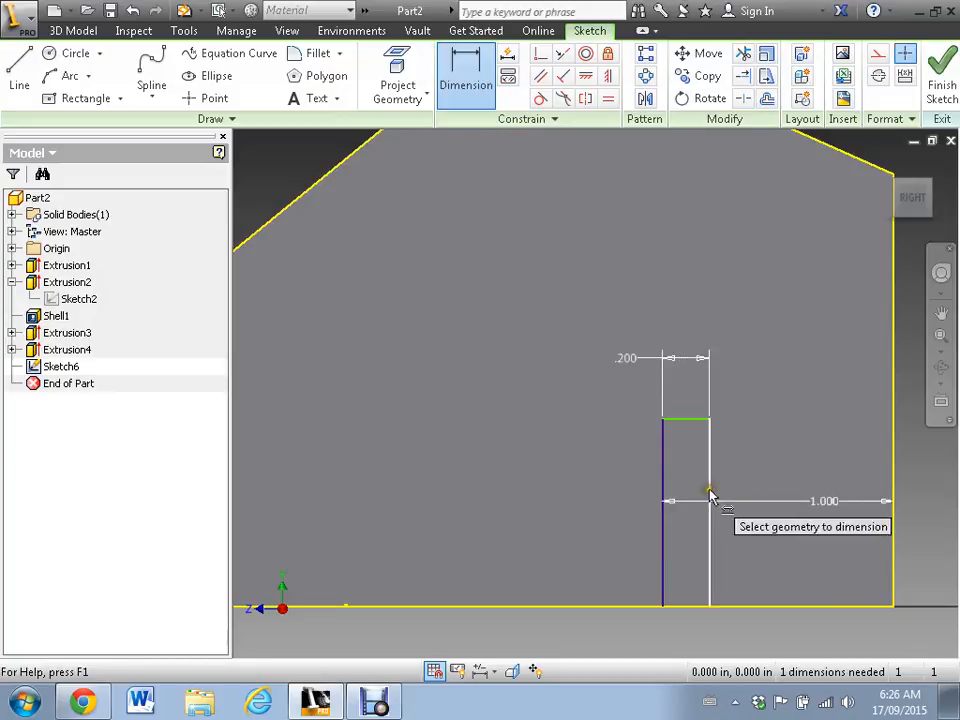
# - Dimension the slot's top line from the face's bottom edge and set the height to 1 in
pyautogui.click(673, 419)
pyautogui.click(591, 606)
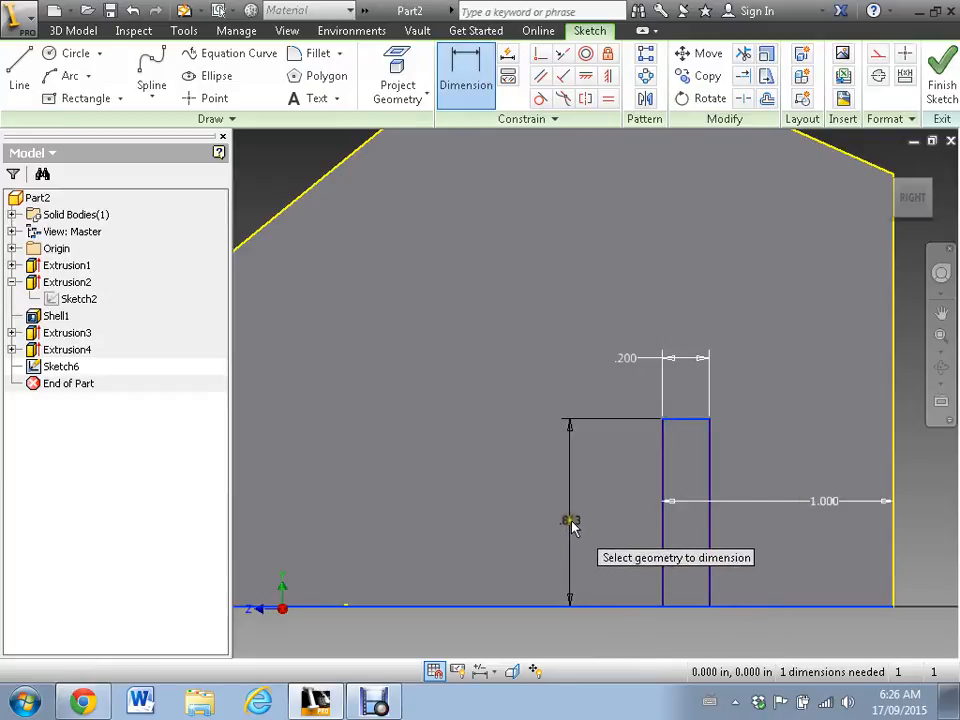
pyautogui.click(571, 524)
pyautogui.write('1')
pyautogui.press('Return')
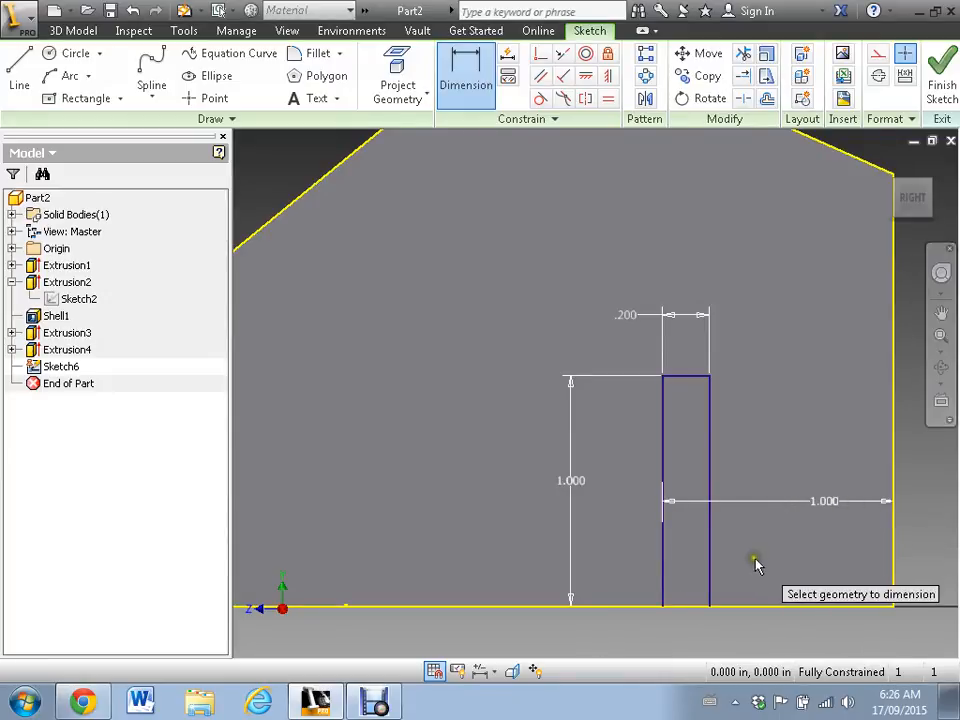
# - Delete the horizontal dimension between the slot's far side and the face's vertical edge
pyautogui.doubleClick(818, 502)
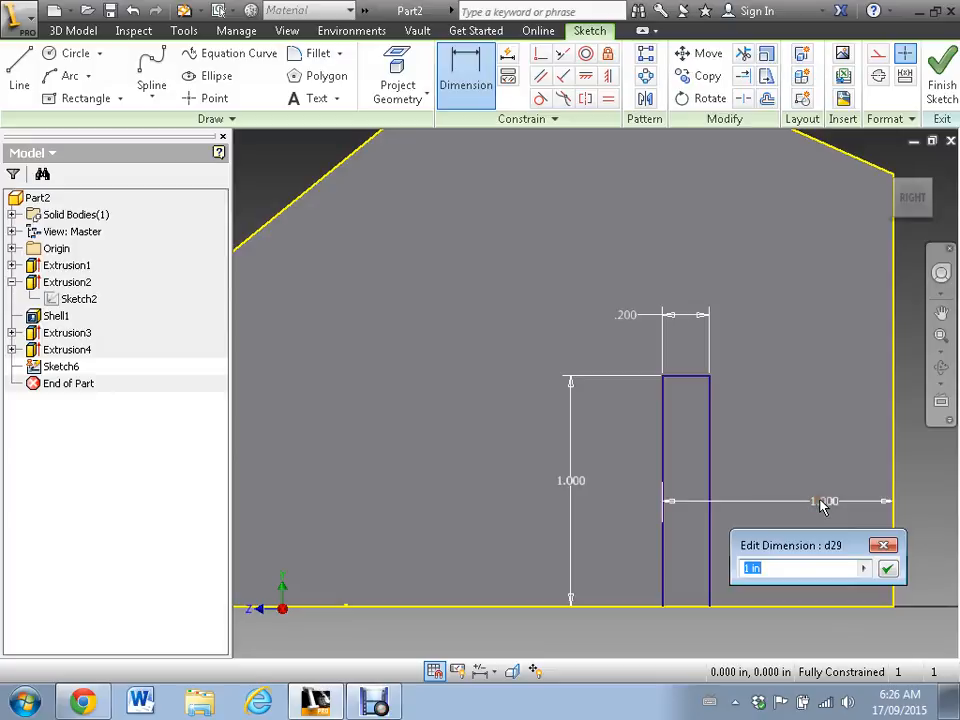
pyautogui.click(887, 568)
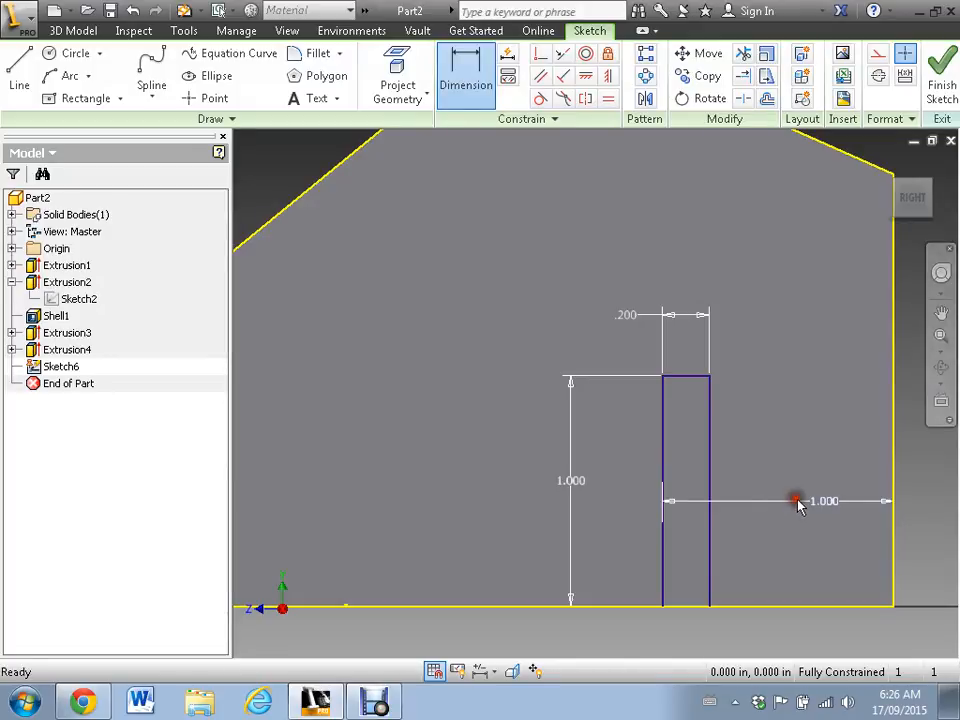
pyautogui.press('Escape')
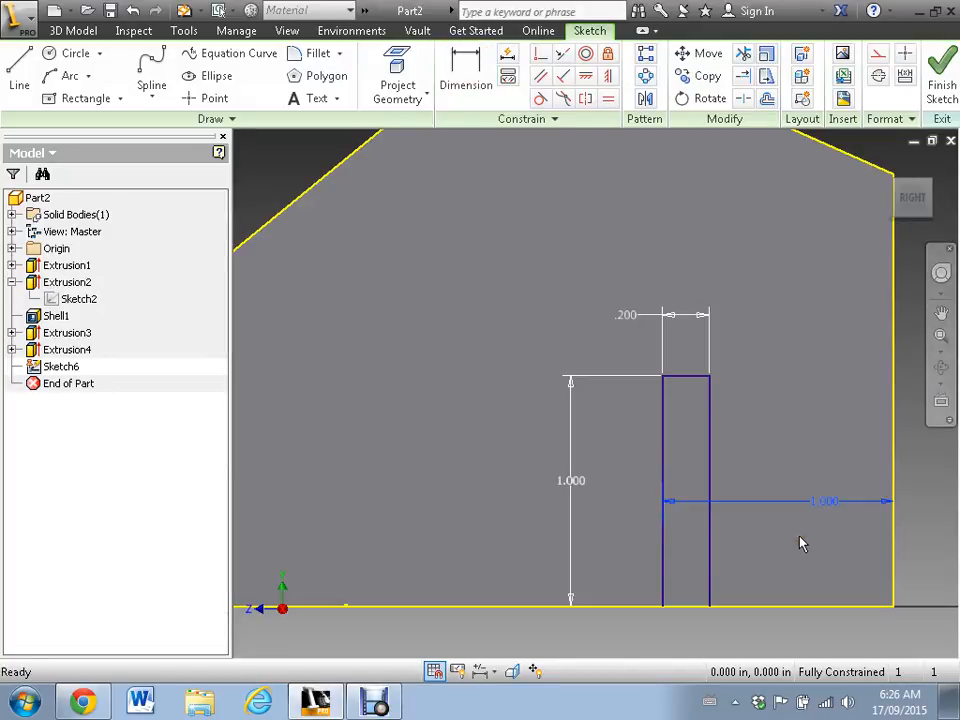
pyautogui.press('Delete')
# - Dimension the slot's nearer side at 1 in from the face's vertical edge and finish the sketch
pyautogui.click(465, 75)
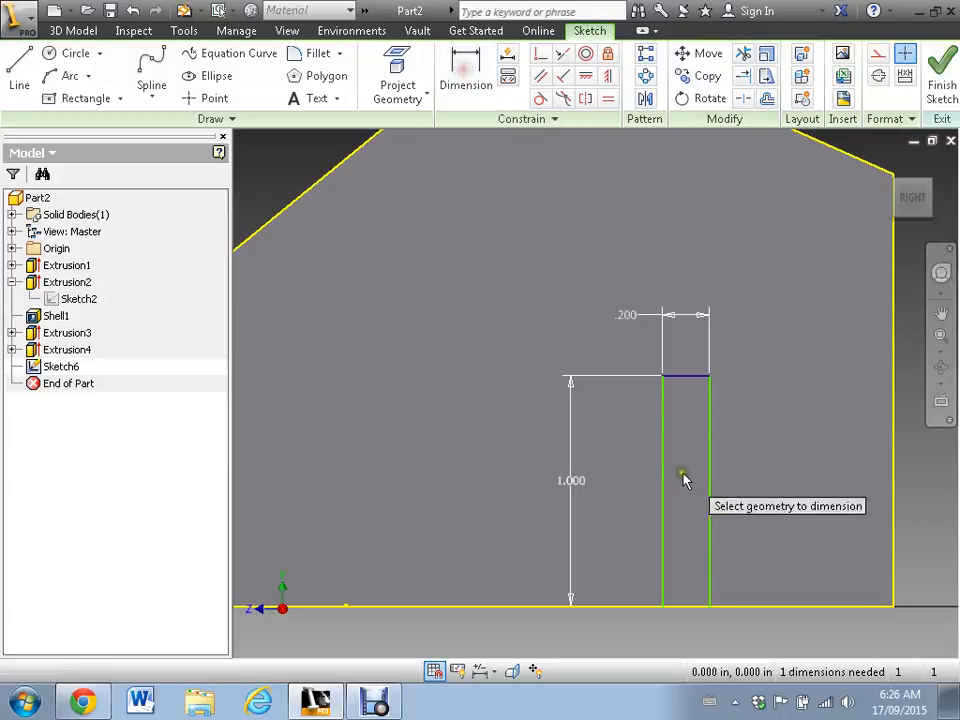
pyautogui.click(712, 506)
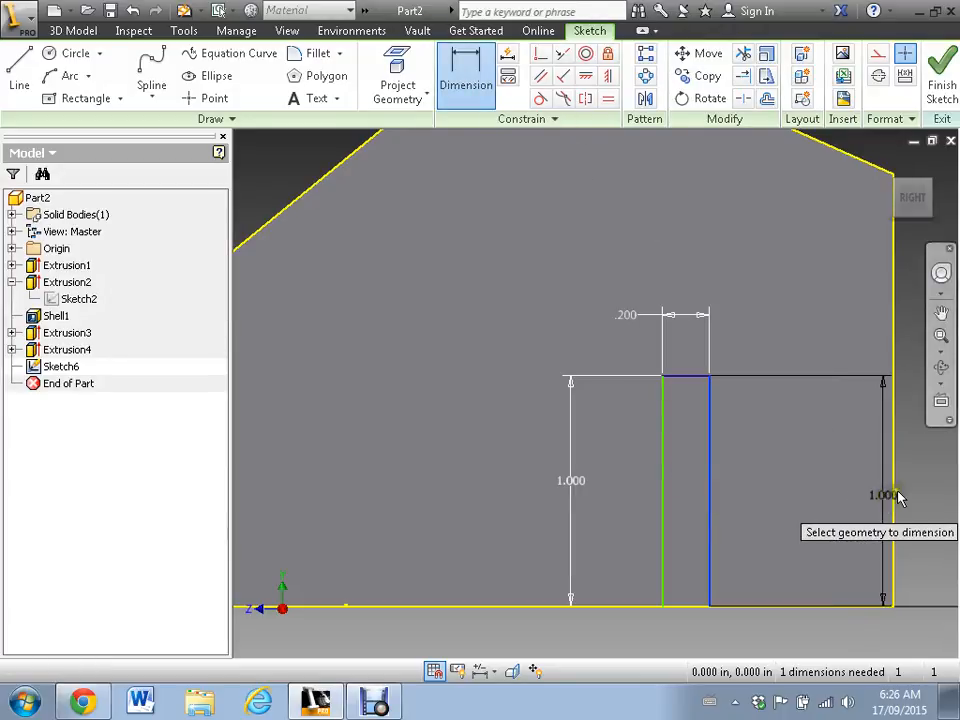
pyautogui.click(894, 428)
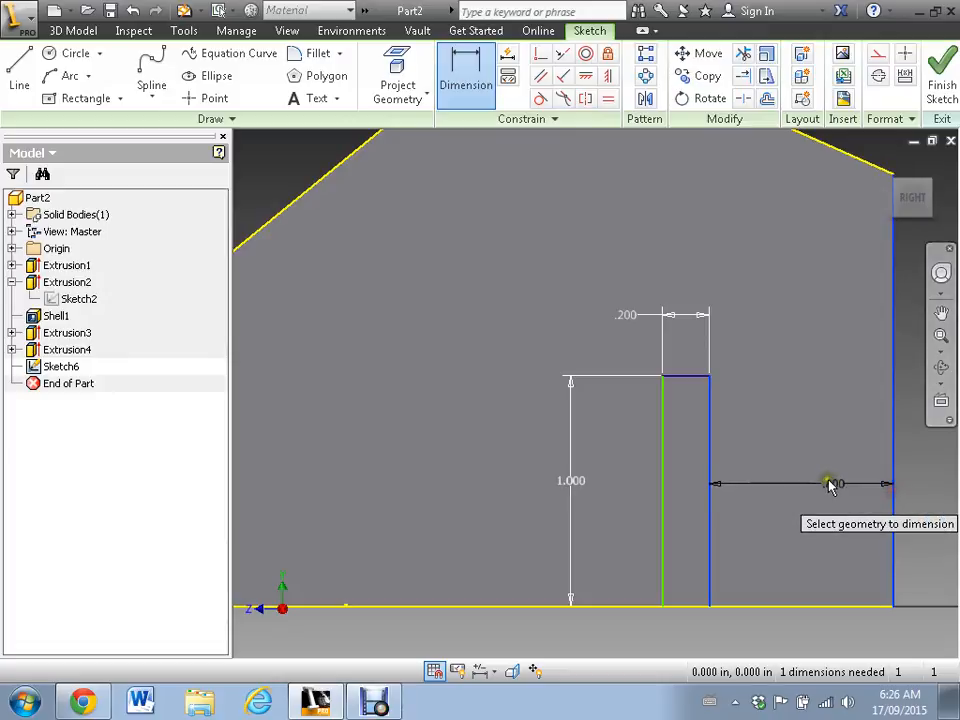
pyautogui.click(829, 480)
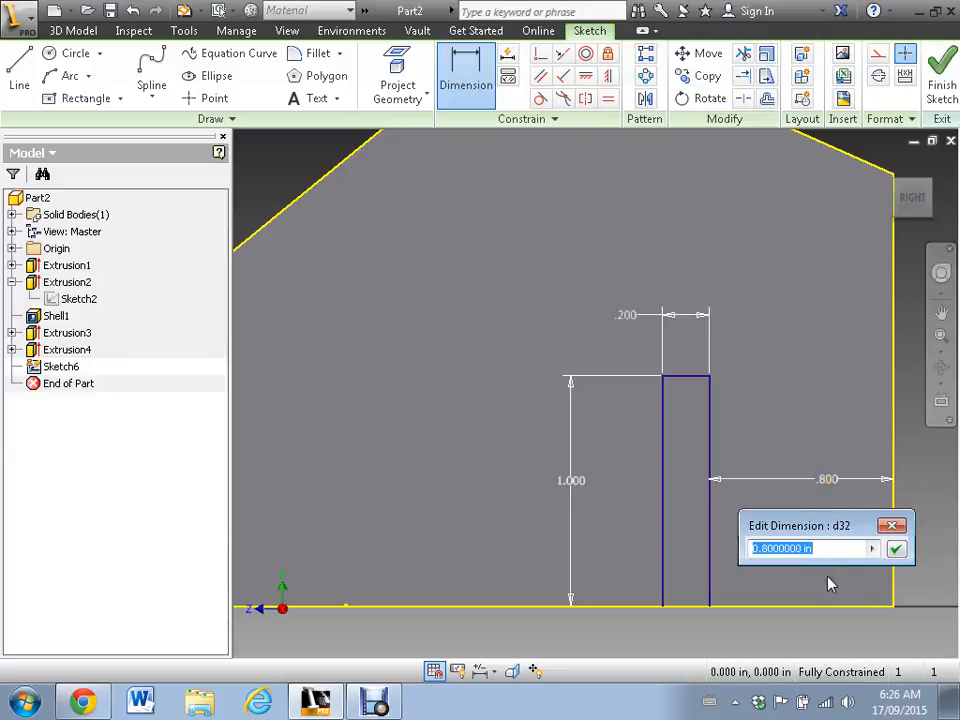
pyautogui.write('1')
pyautogui.press('Return')
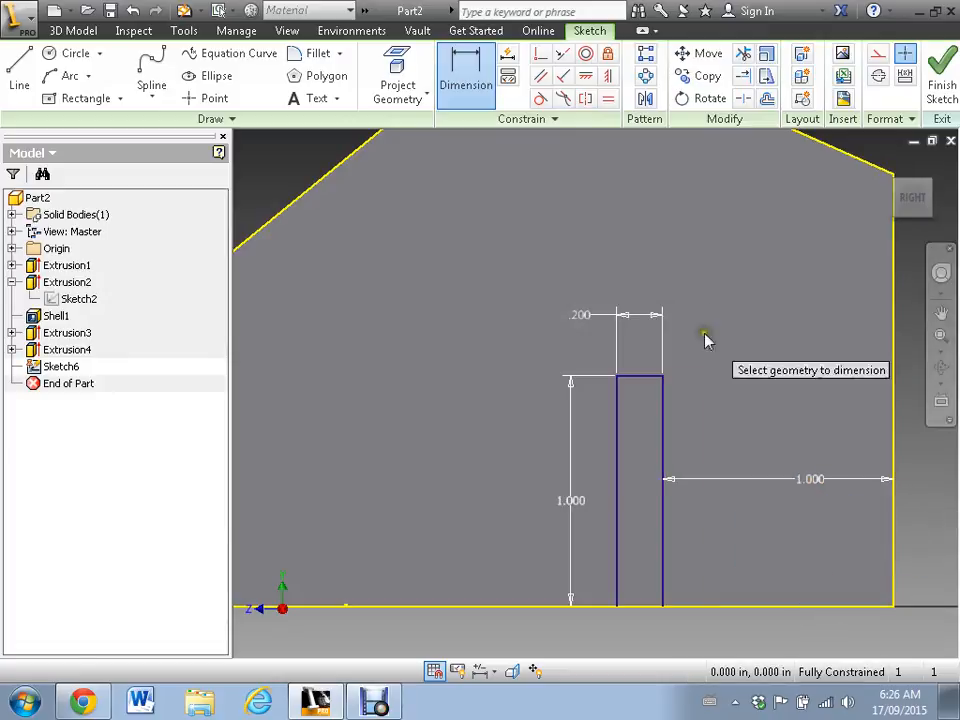
pyautogui.click(942, 76)
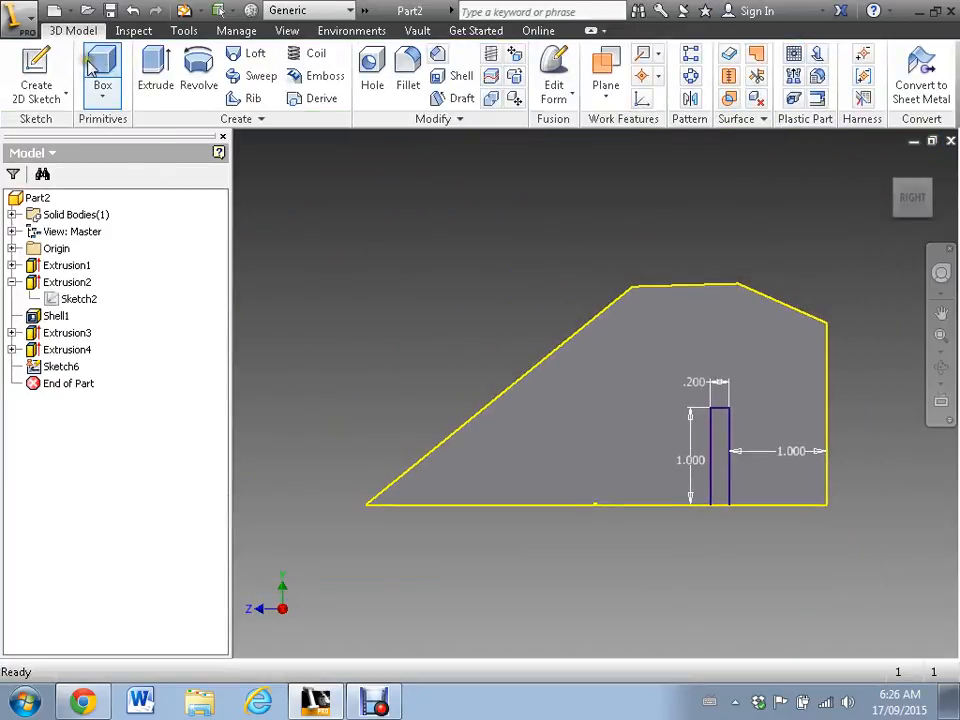
pyautogui.click(155, 70)
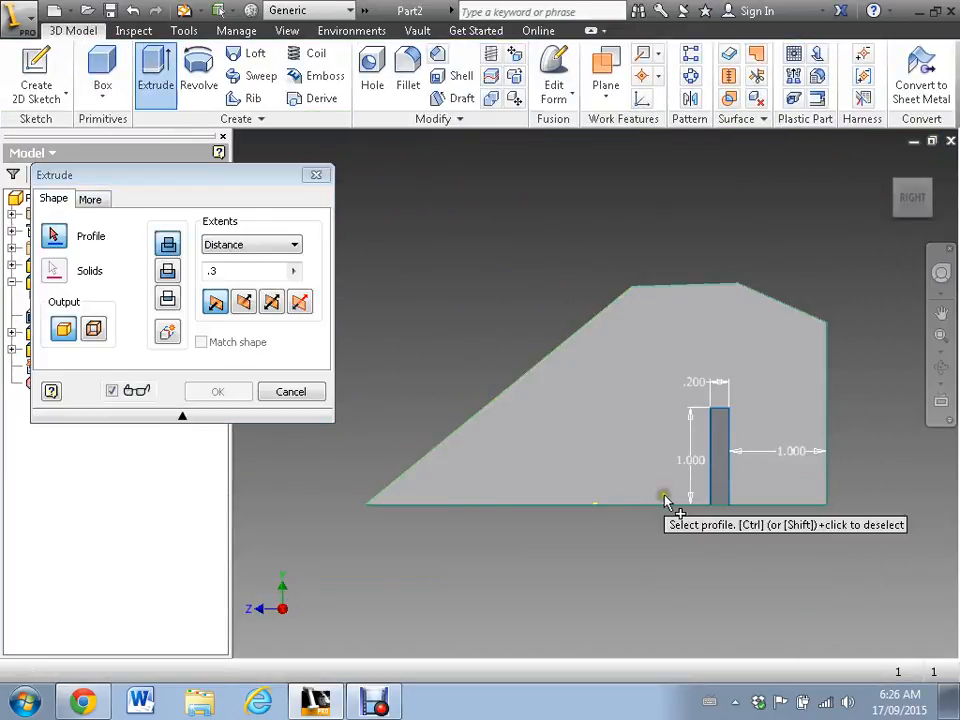
pyautogui.click(167, 271)
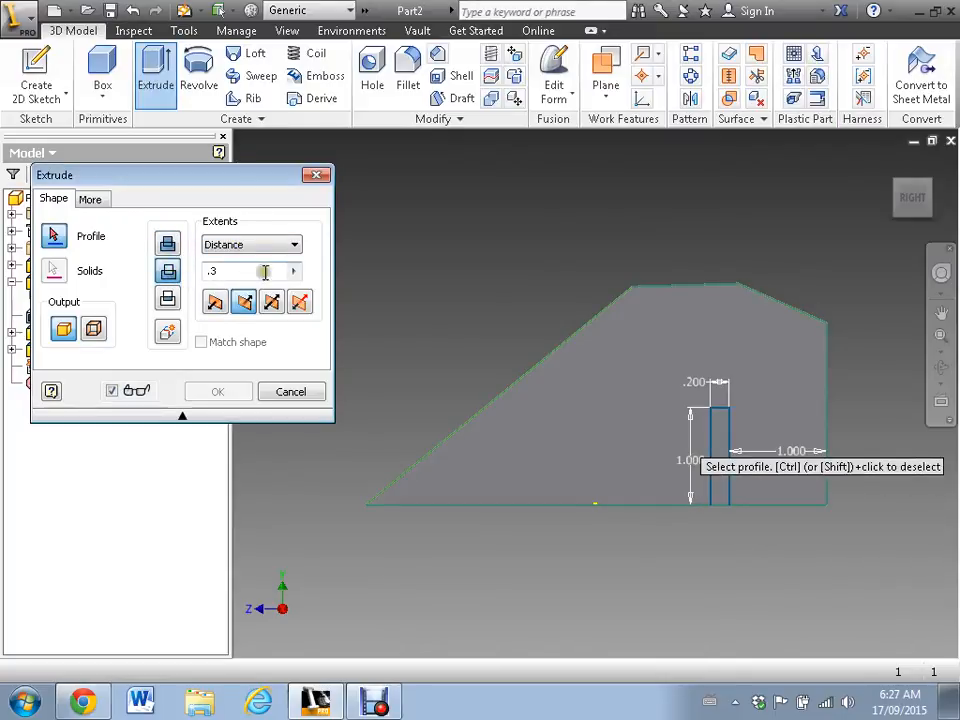
pyautogui.click(292, 245)
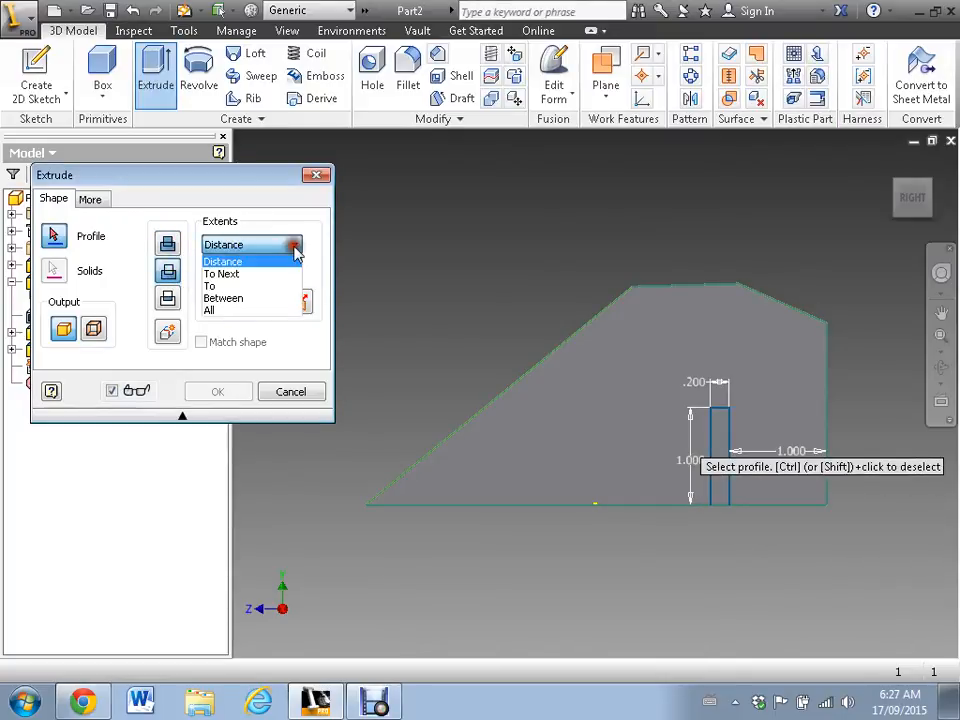
pyautogui.click(242, 312)
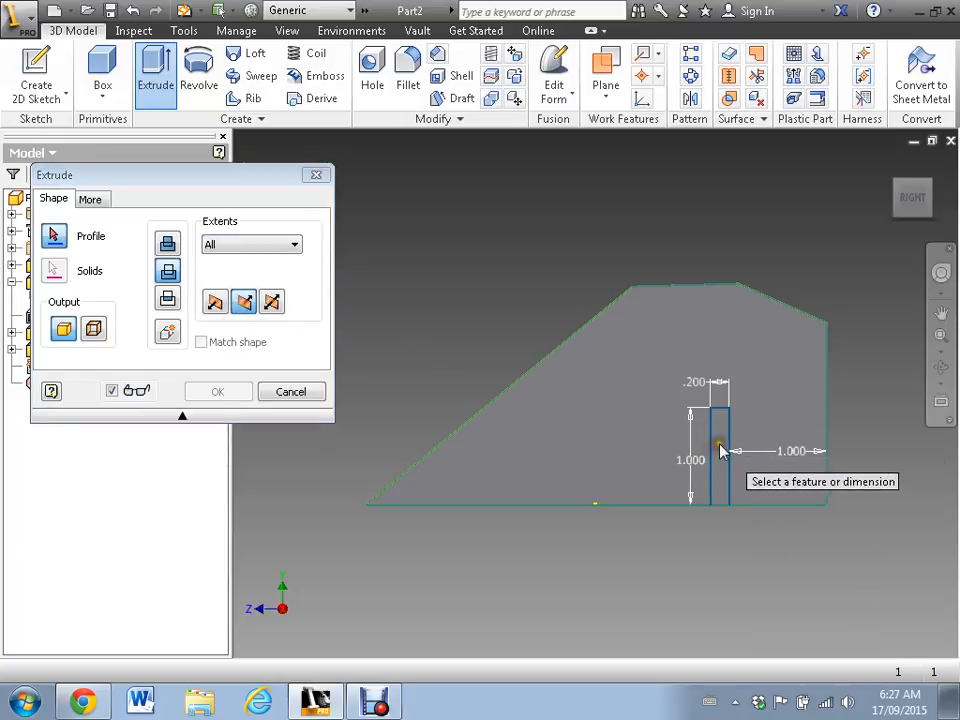
pyautogui.click(290, 392)
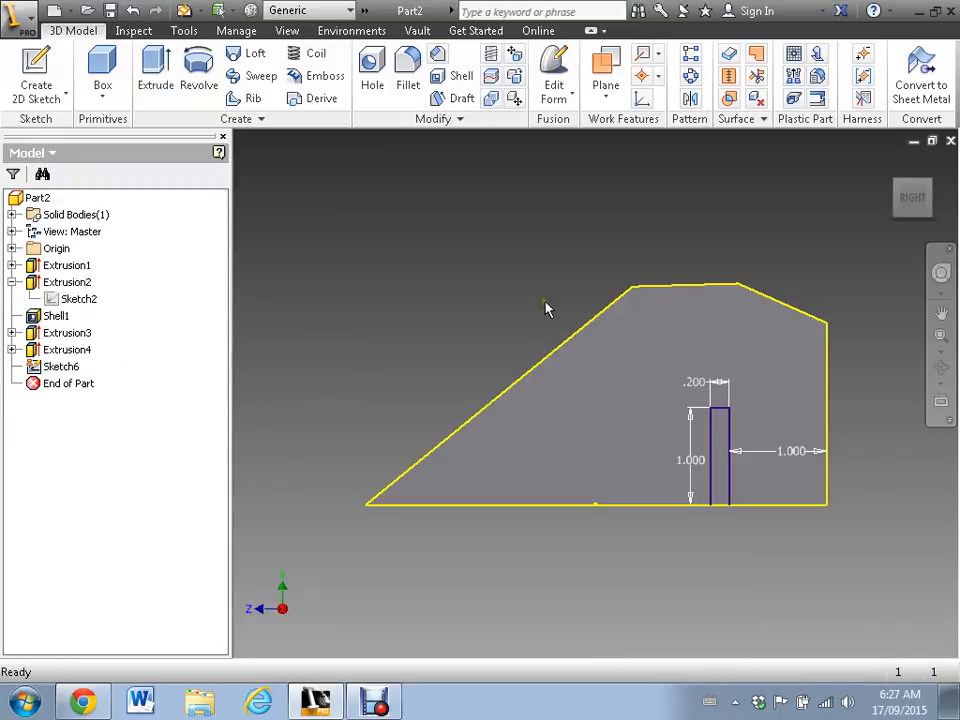
# - Extrude the slot profile as a cut through all, so it passes through the whole box
pyautogui.moveTo(520, 310); pyautogui.dragTo(456, 351, button='middle')
pyautogui.click(155, 66)
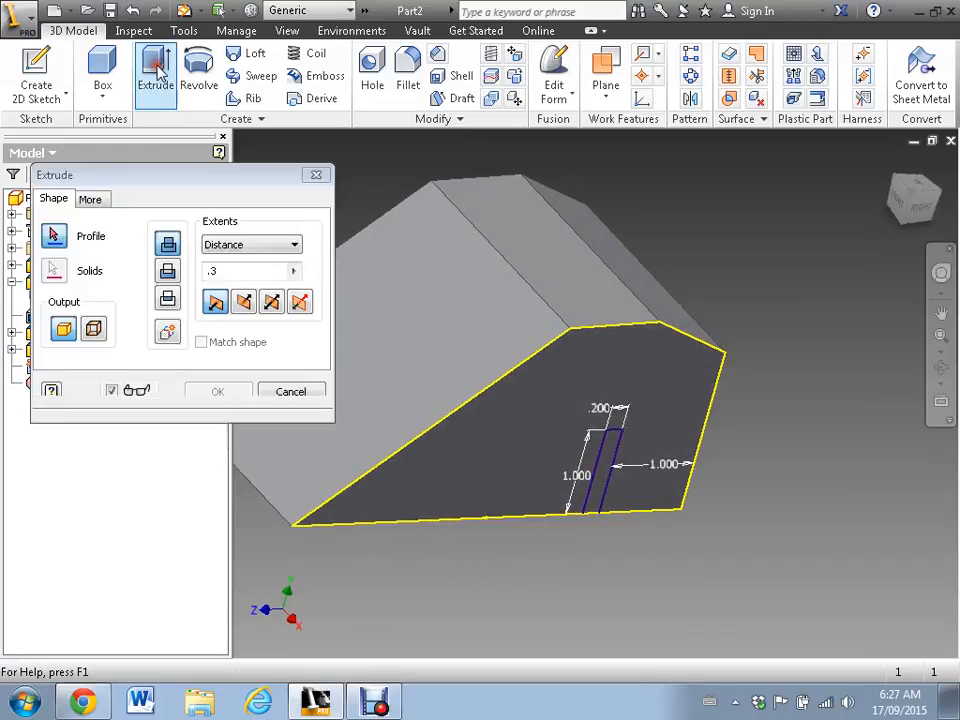
pyautogui.click(604, 468)
pyautogui.click(222, 250)
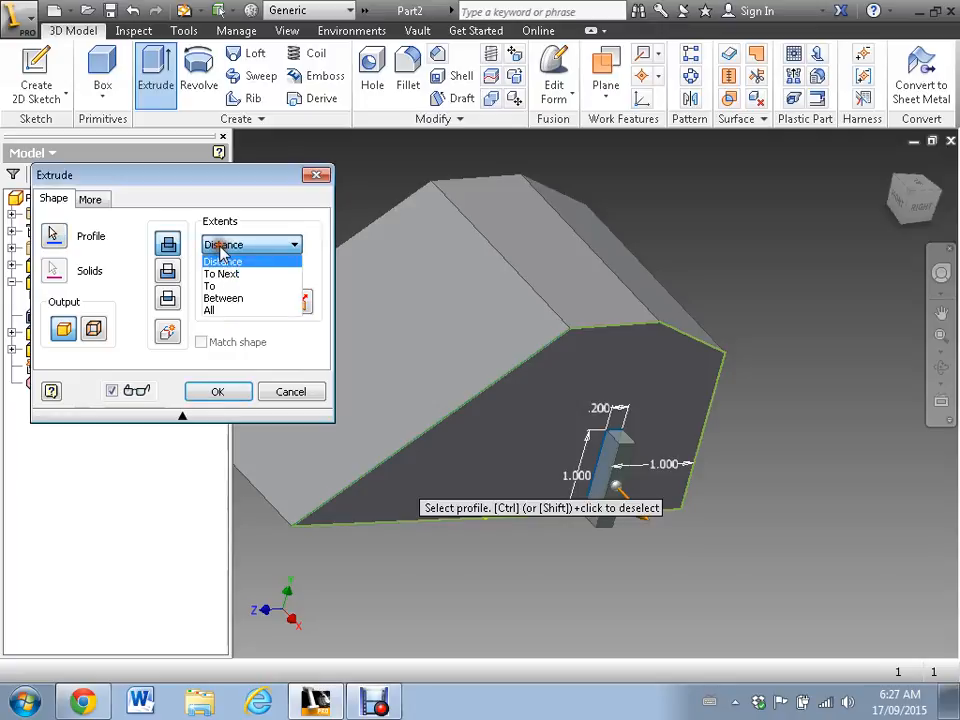
pyautogui.click(220, 312)
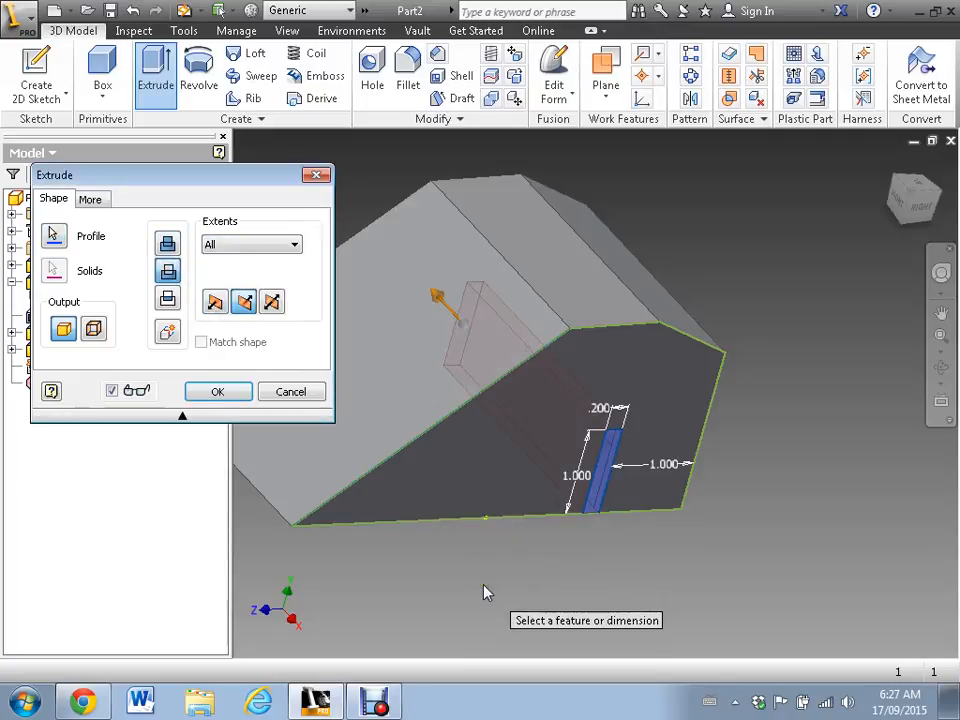
pyautogui.keyDown('shift'); pyautogui.moveTo(484, 593); pyautogui.dragTo(466, 510, button='middle'); pyautogui.keyUp('shift')
pyautogui.click(220, 393)
pyautogui.scroll(1, 440, 530)
pyautogui.keyDown('shift'); pyautogui.moveTo(420, 542); pyautogui.dragTo(640, 484, button='middle'); pyautogui.keyUp('shift')
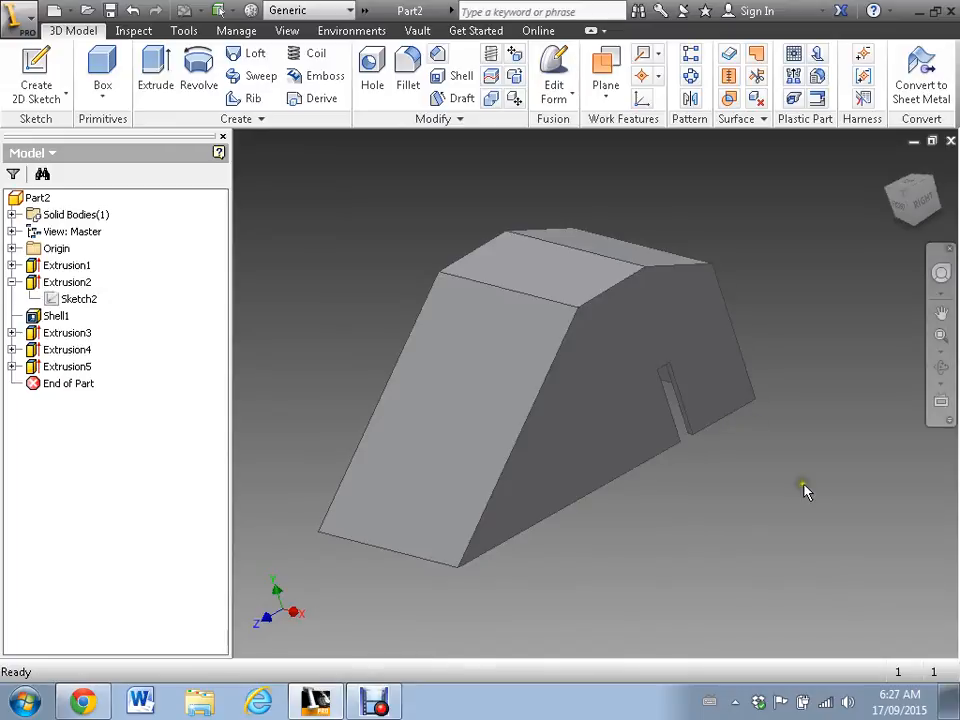
# - Turn on the visibility of the YZ origin plane
pyautogui.keyDown('shift'); pyautogui.moveTo(806, 491); pyautogui.dragTo(713, 459, button='middle'); pyautogui.keyUp('shift')
pyautogui.click(564, 322)
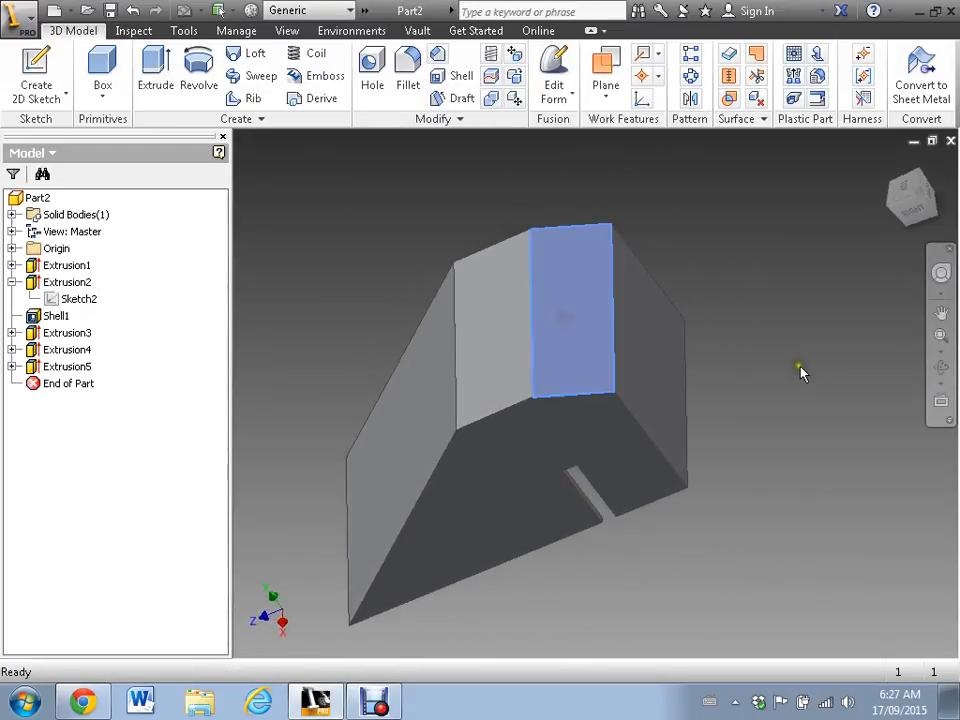
pyautogui.moveTo(801, 373); pyautogui.dragTo(788, 420, button='middle')
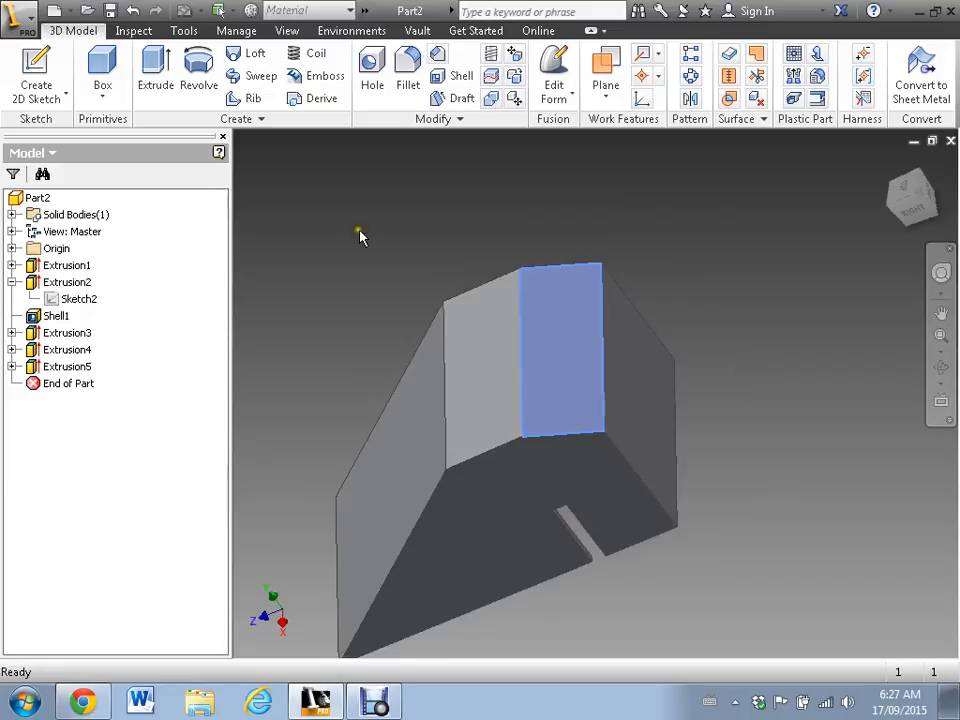
pyautogui.click(11, 248)
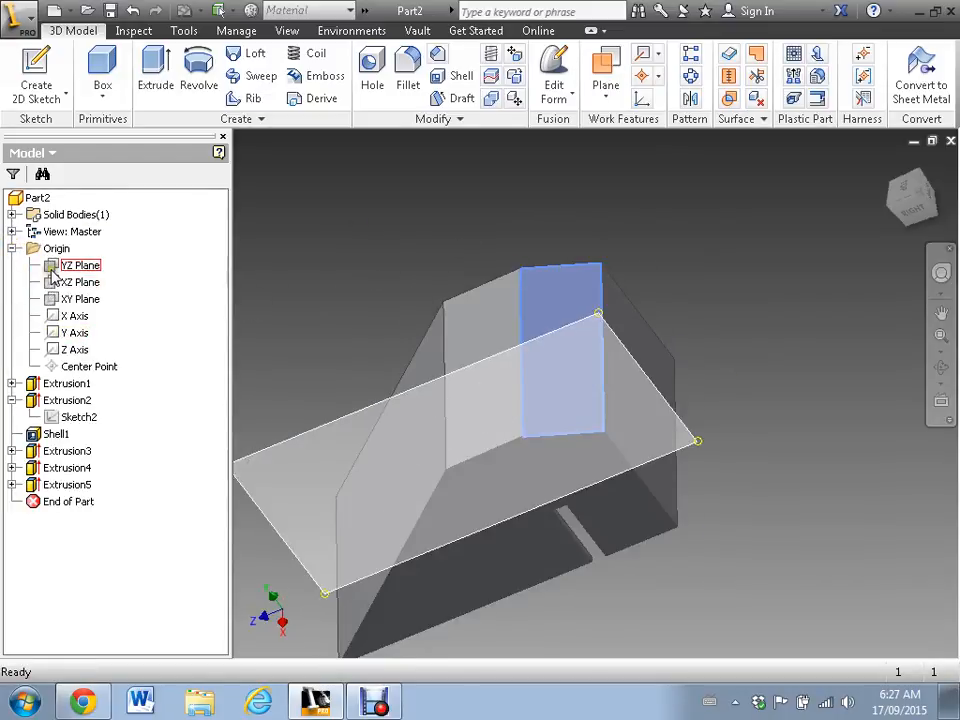
pyautogui.click(52, 270)
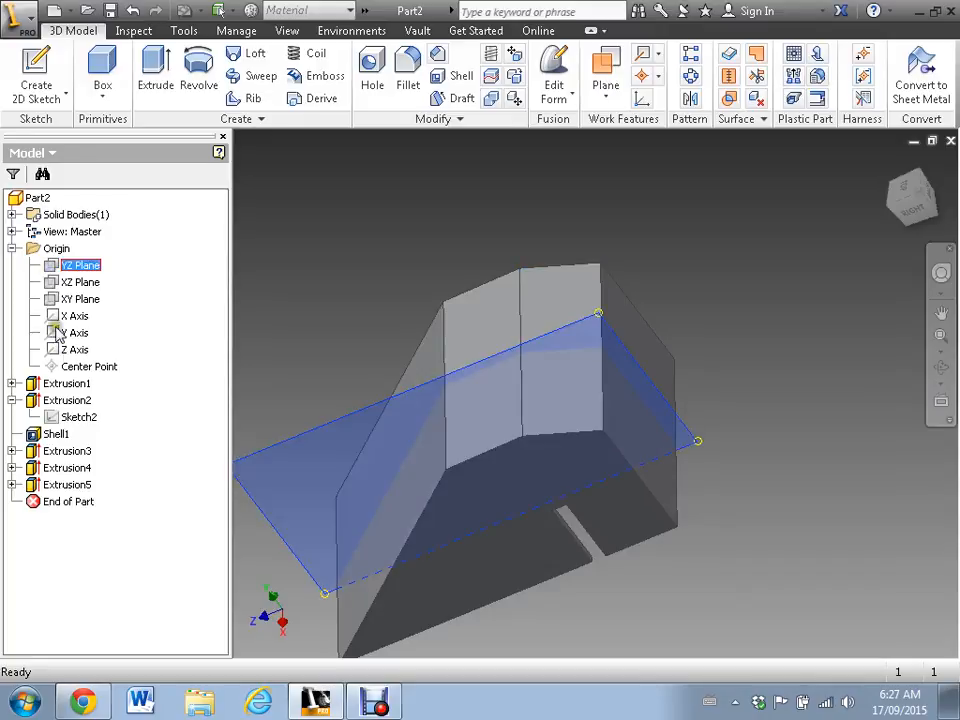
pyautogui.click(76, 370)
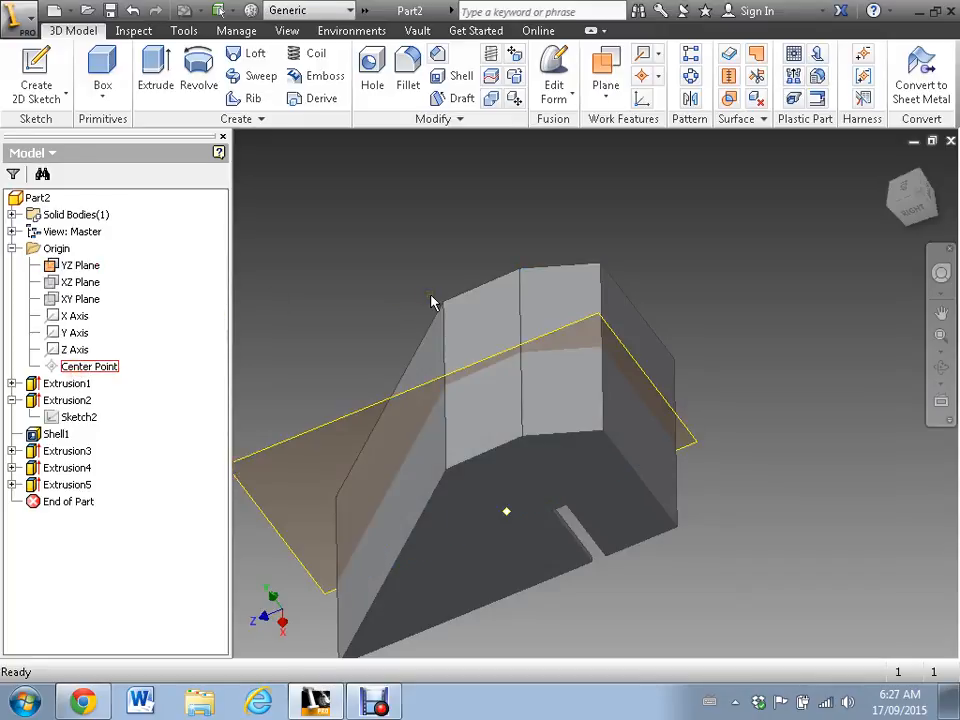
pyautogui.moveTo(432, 302)
pyautogui.keyDown('shift'); pyautogui.mouseDown(button='middle')
pyautogui.moveTo(388, 315)
pyautogui.moveTo(418, 336)
pyautogui.moveTo(431, 304)
pyautogui.moveTo(426, 320)
pyautogui.mouseUp(button='middle'); pyautogui.keyUp('shift')
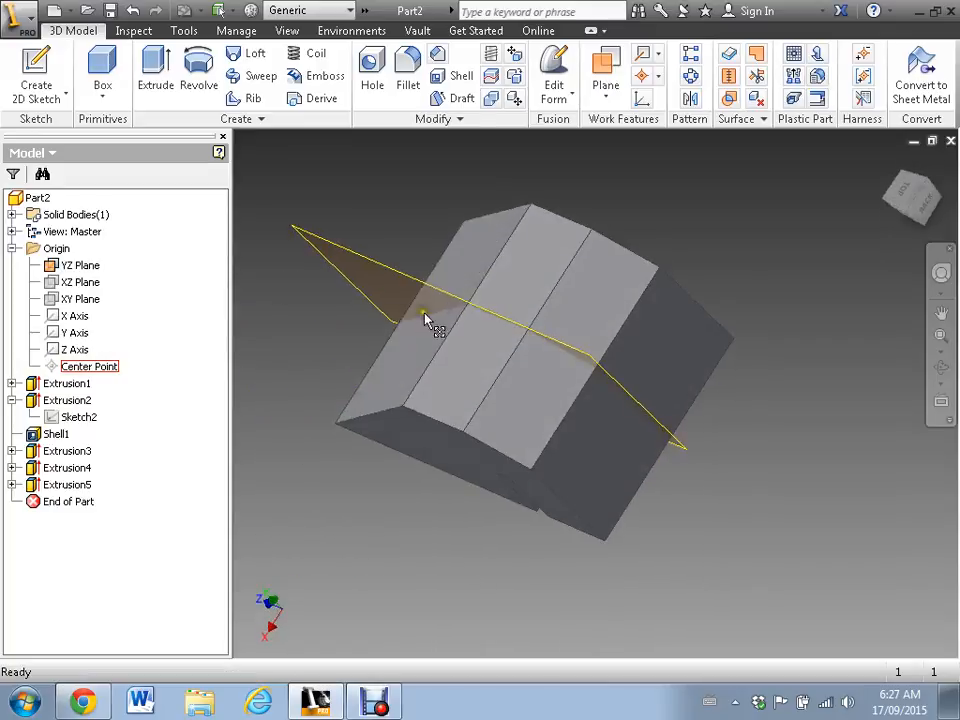
# - Start a sketch on the sloped upper face next to the back and draw a circle about 0.31 in across, centred on the YZ plane
pyautogui.click(38, 77)
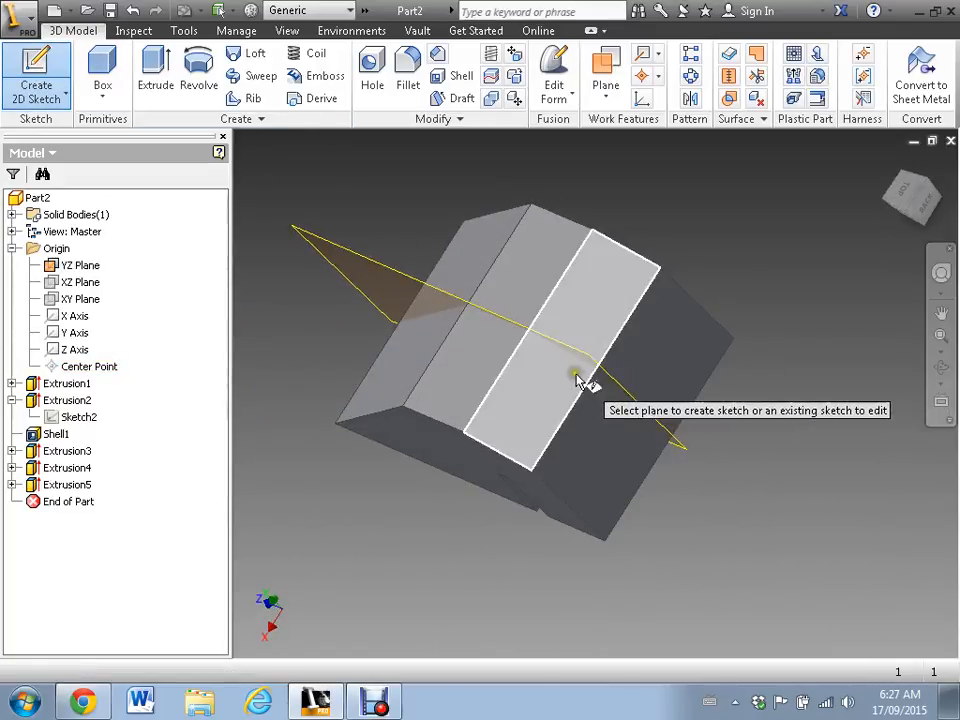
pyautogui.click(575, 378)
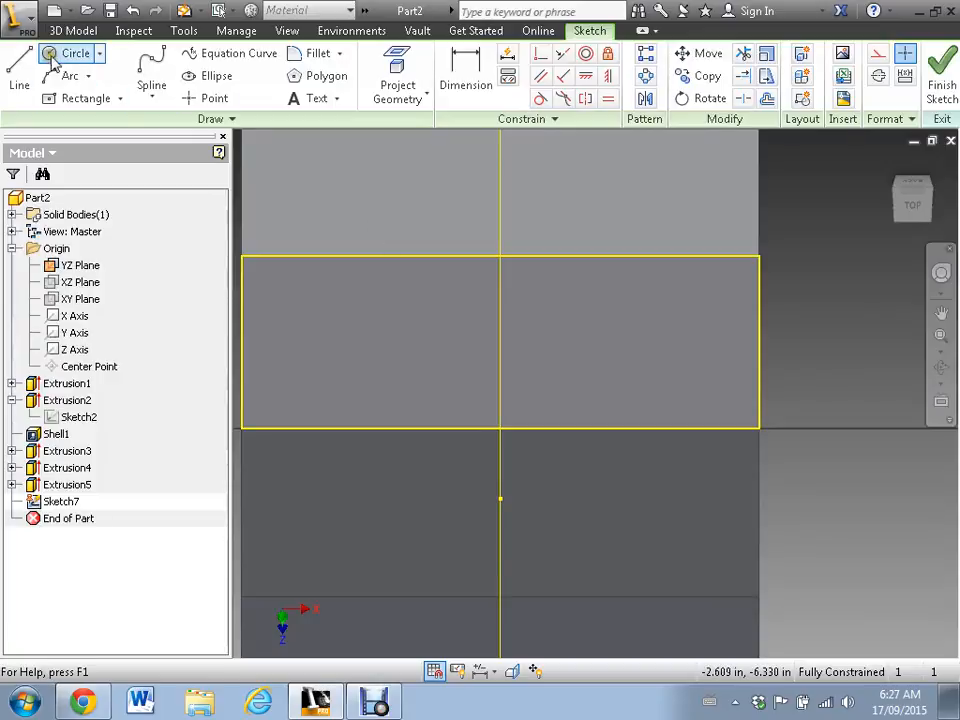
pyautogui.click(72, 53)
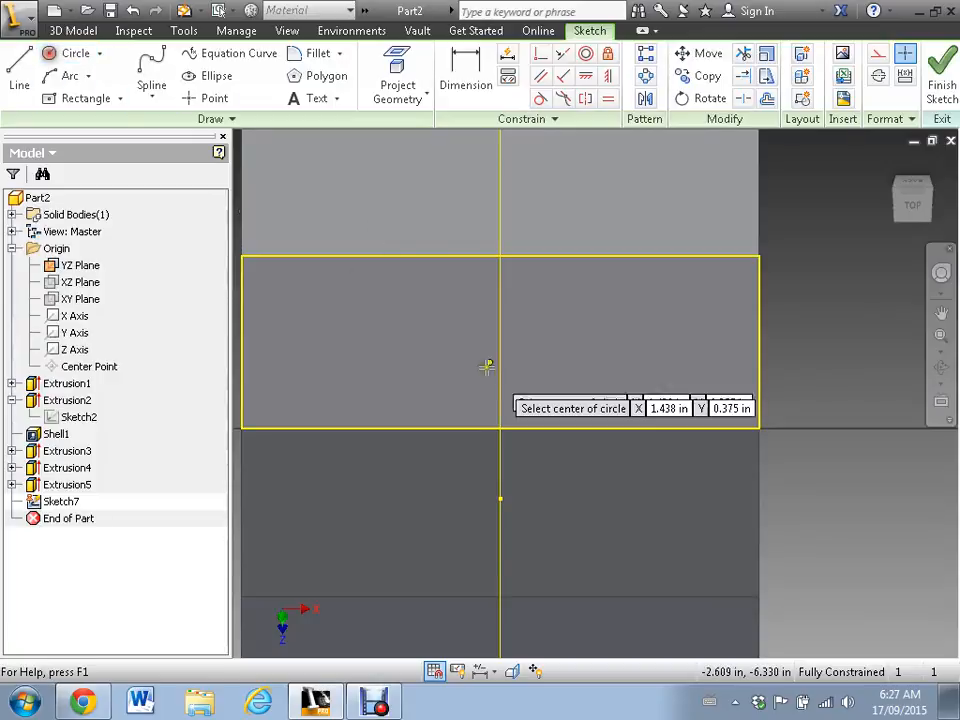
pyautogui.click(499, 341)
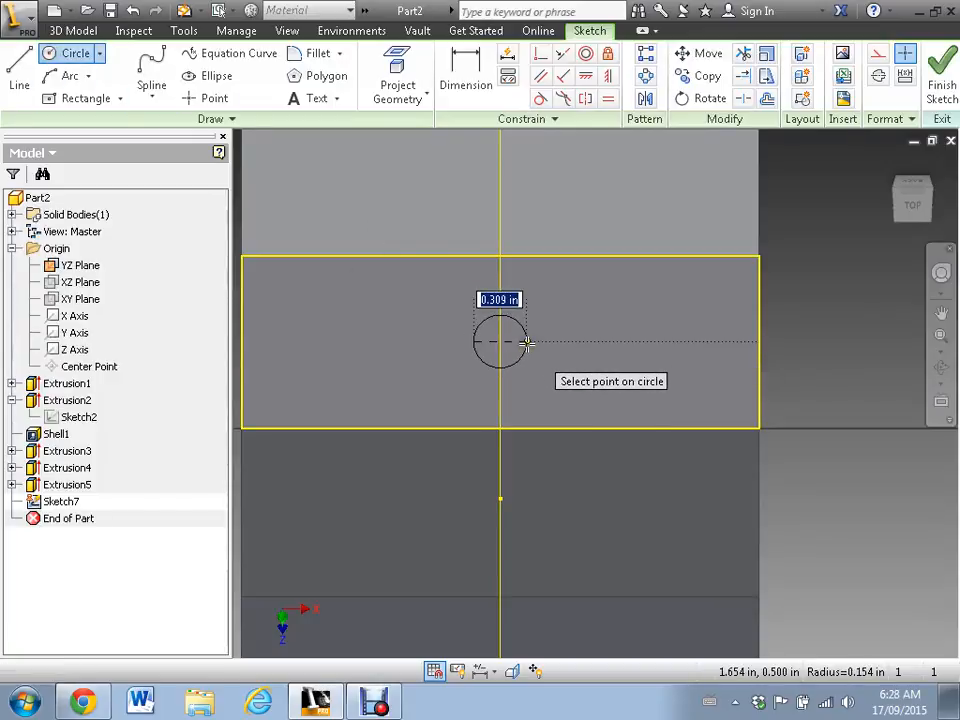
pyautogui.click(527, 343)
# - Dimension the circle and set its diameter to 0.3 in
pyautogui.press('d')
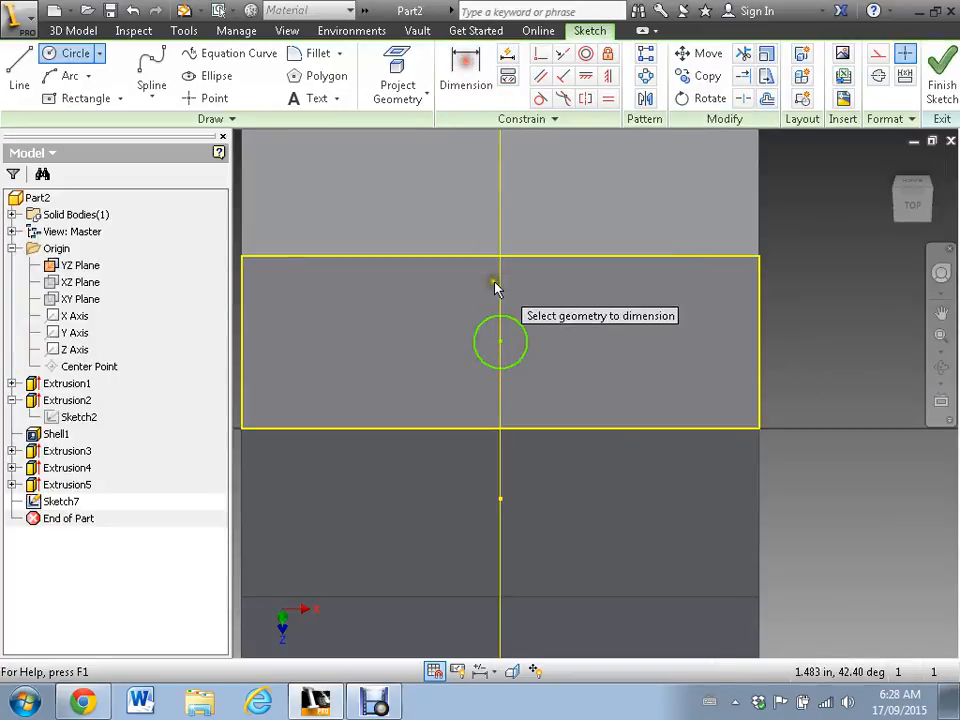
pyautogui.click(524, 332)
pyautogui.click(557, 288)
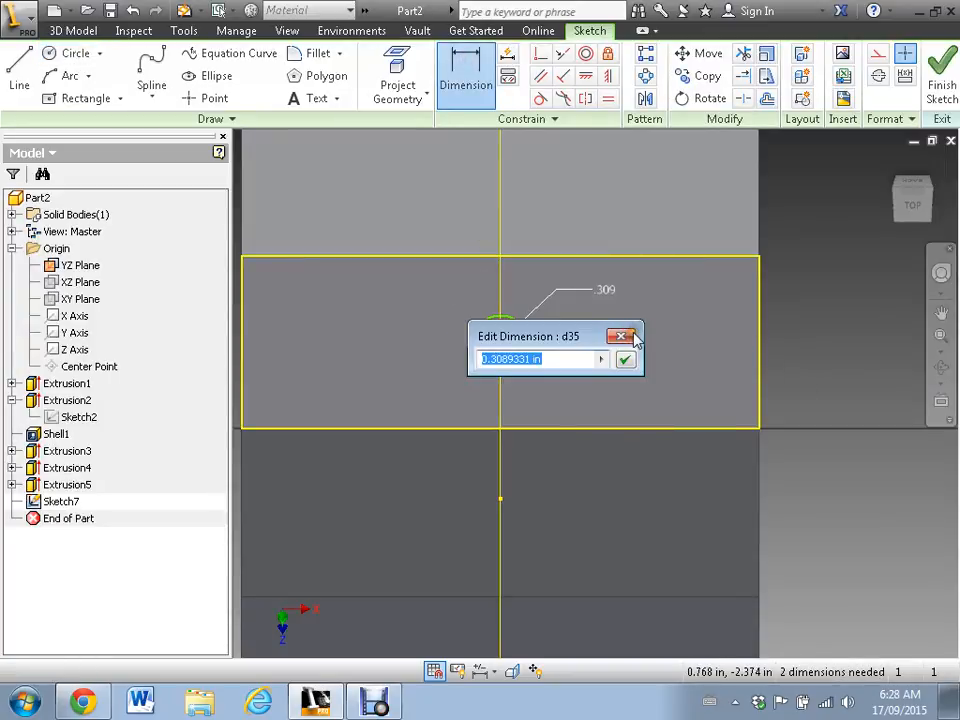
pyautogui.click(634, 337)
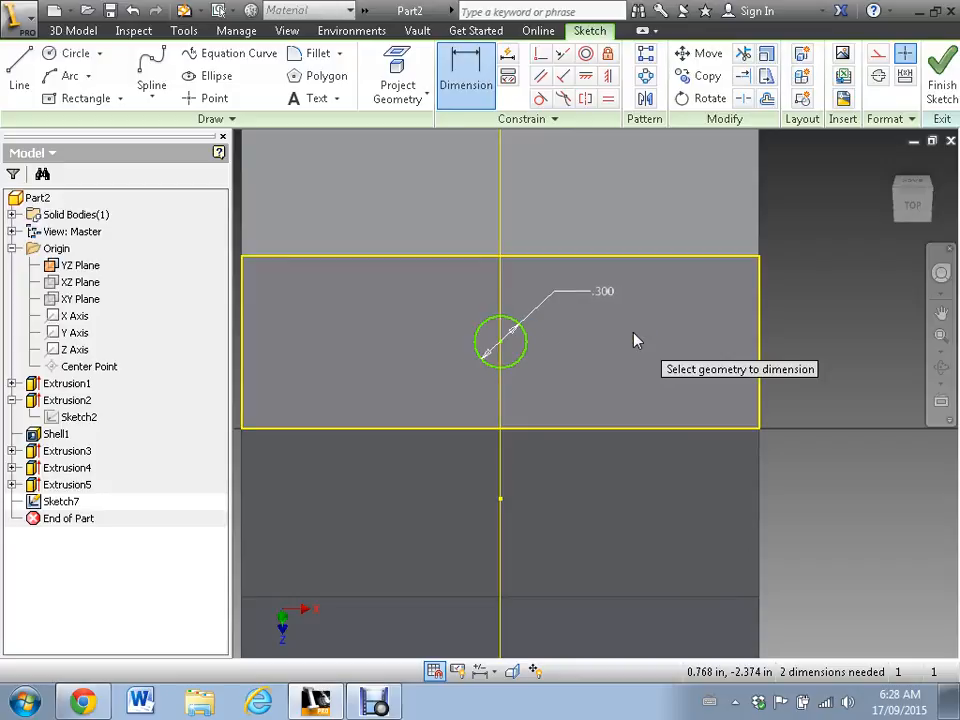
# - Draw a concentric circle about 0.125 in across inside the 0.3 in circle and finish the sketch
pyautogui.click(48, 57)
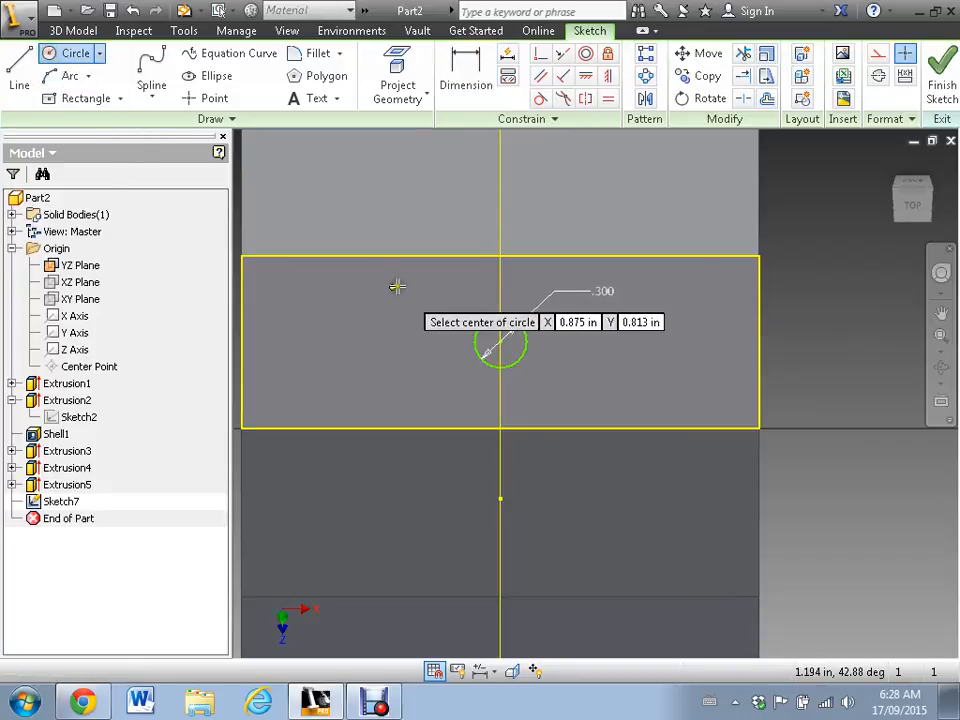
pyautogui.click(500, 340)
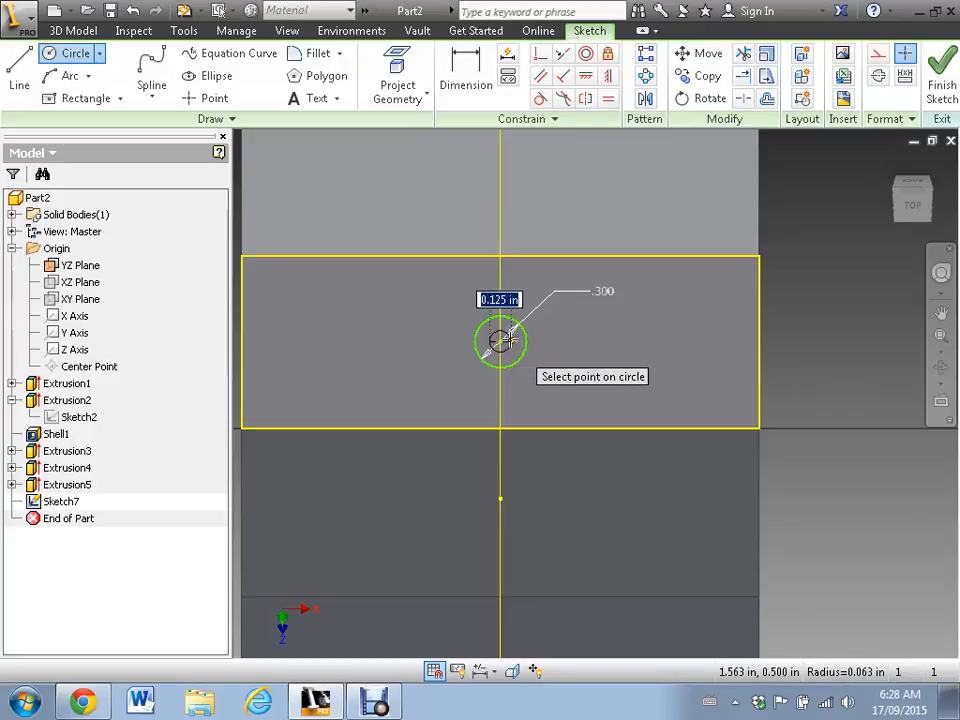
pyautogui.click(510, 343)
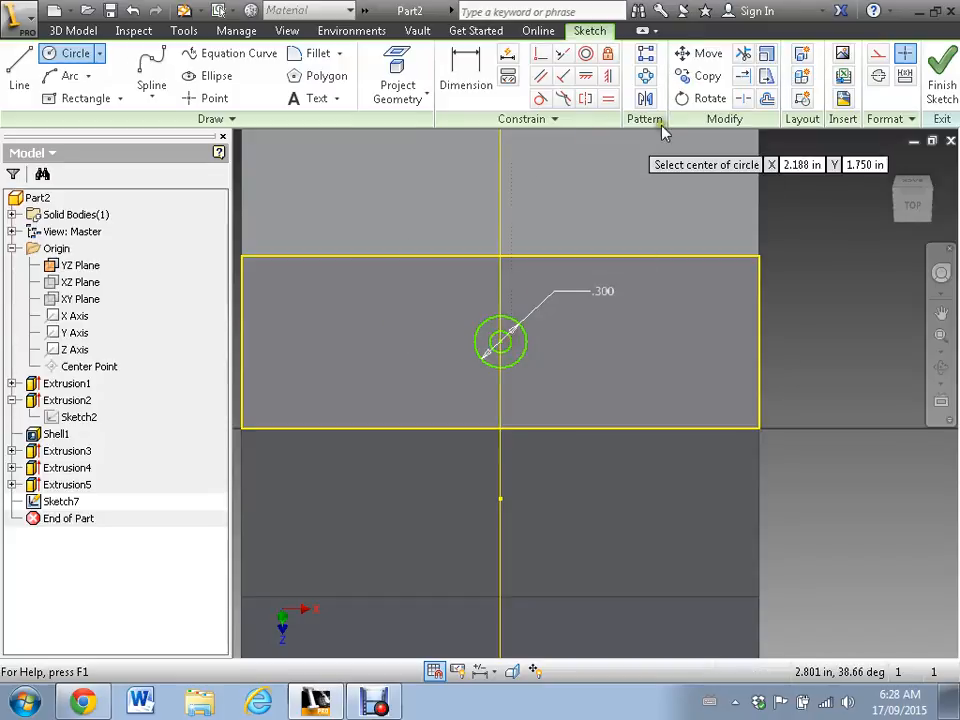
pyautogui.click(940, 85)
# - Turn off the visibility of the YZ origin plane
pyautogui.scroll(-5, 550, 382)
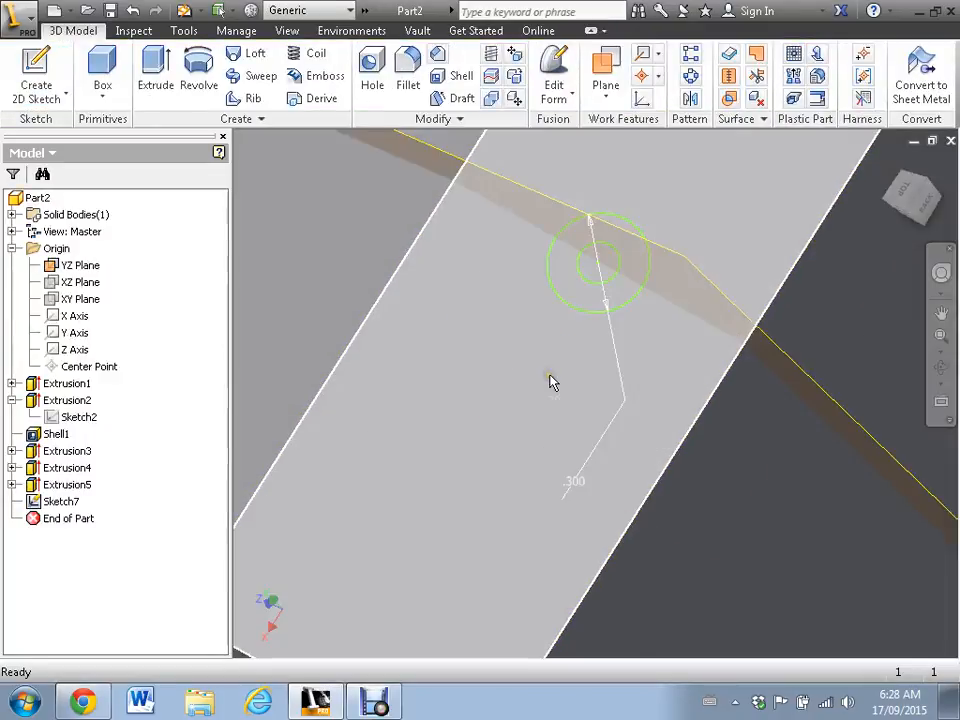
pyautogui.scroll(3, 413, 325)
pyautogui.scroll(-2, 392, 311)
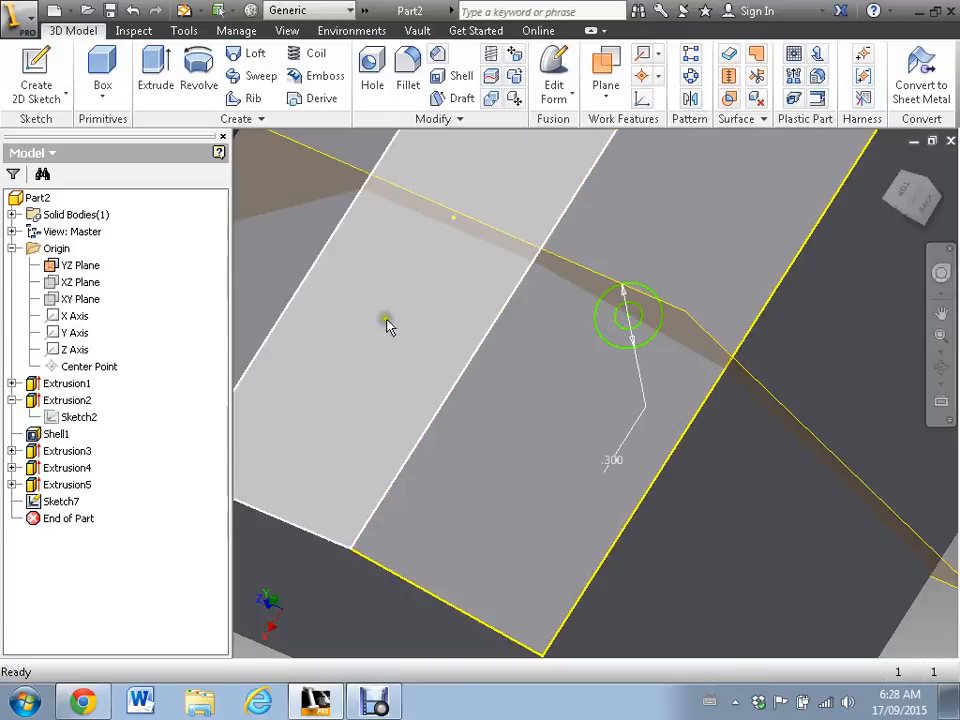
pyautogui.scroll(2, 383, 297)
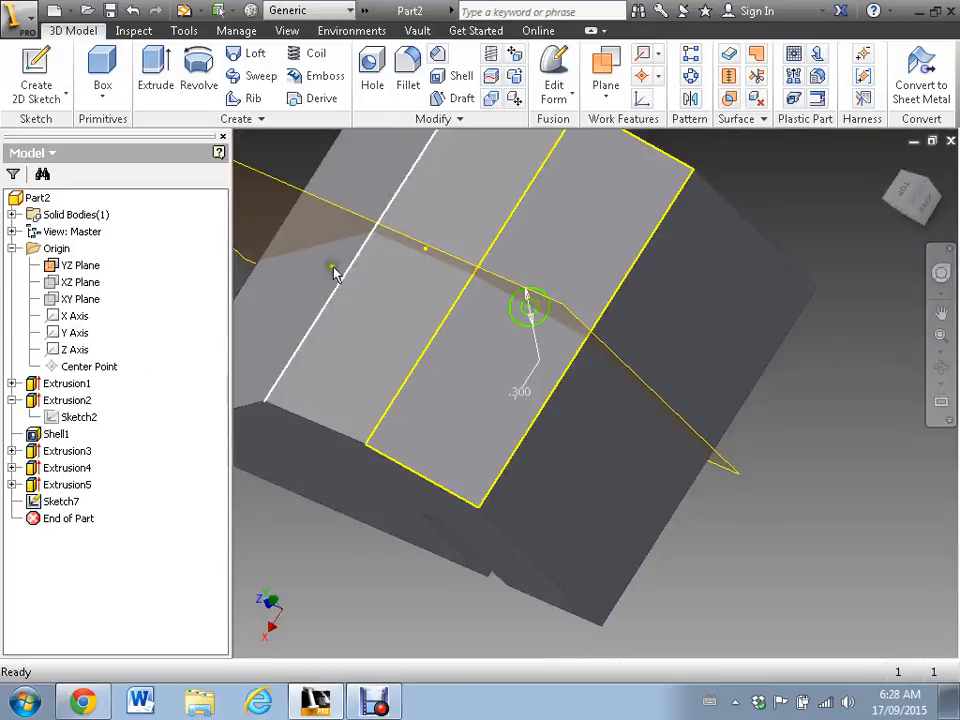
pyautogui.click(49, 266)
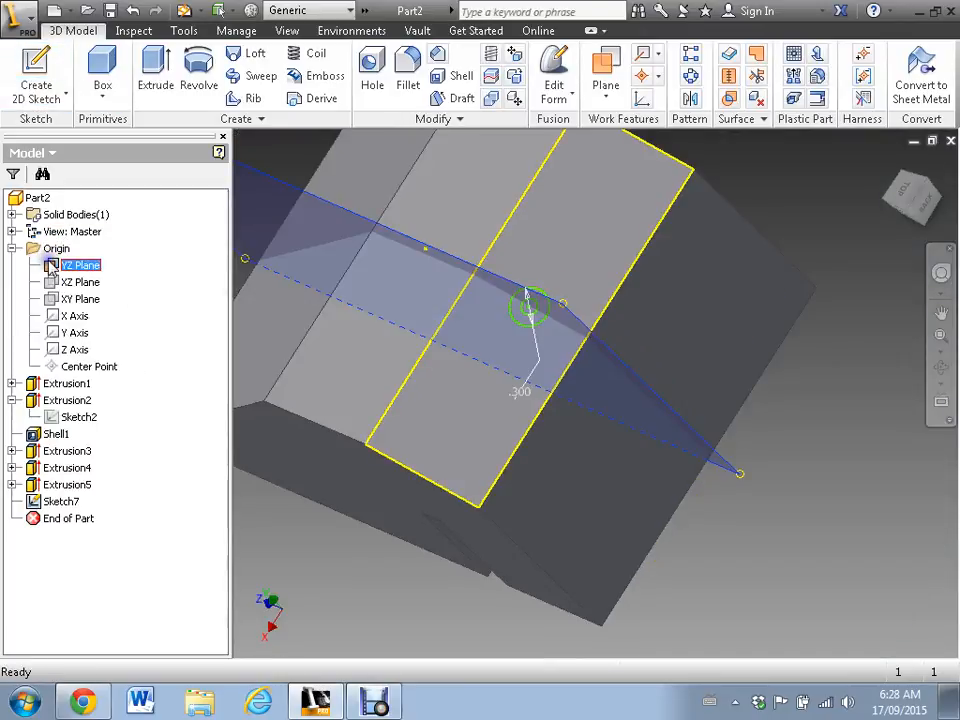
# - Extrude the ring between the two concentric circles 0.2 in outward from the sloped upper face
pyautogui.click(152, 68)
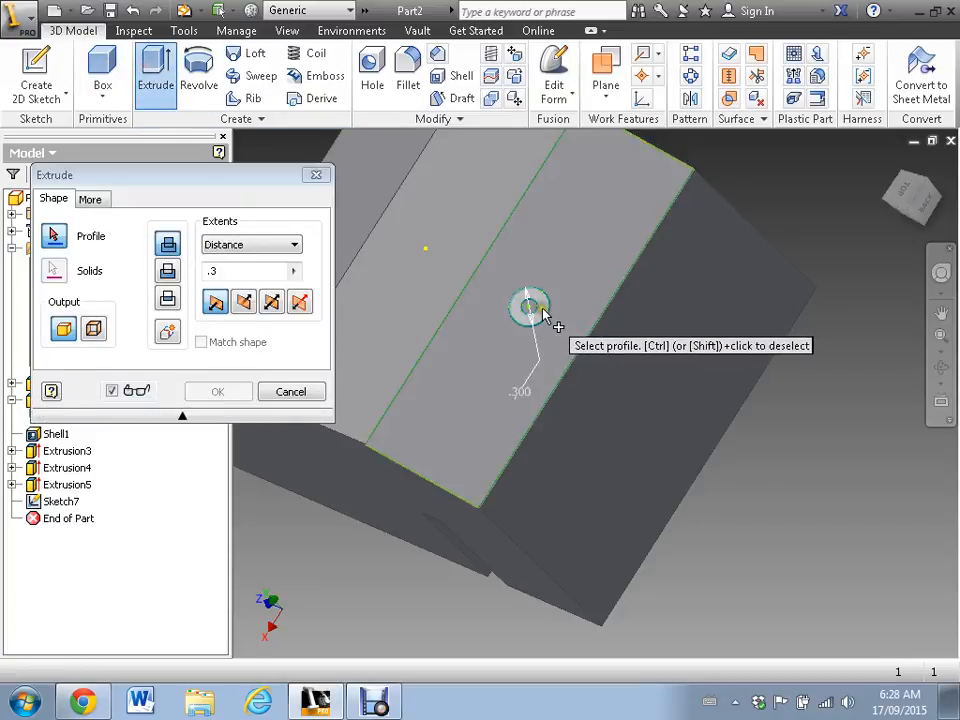
pyautogui.click(525, 311)
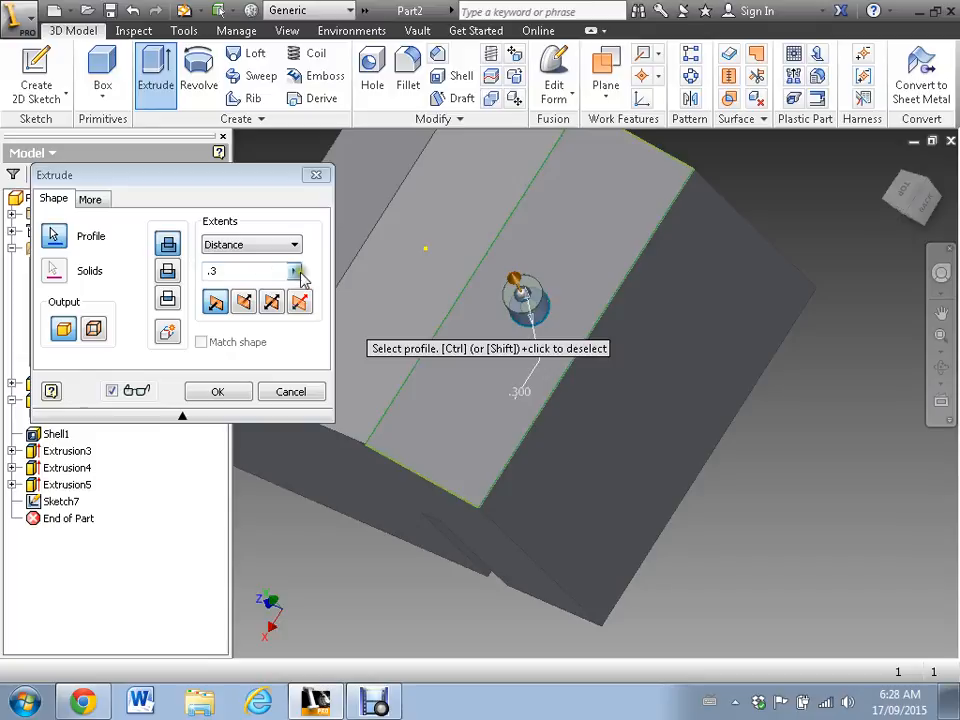
pyautogui.moveTo(221, 274); pyautogui.dragTo(146, 272)
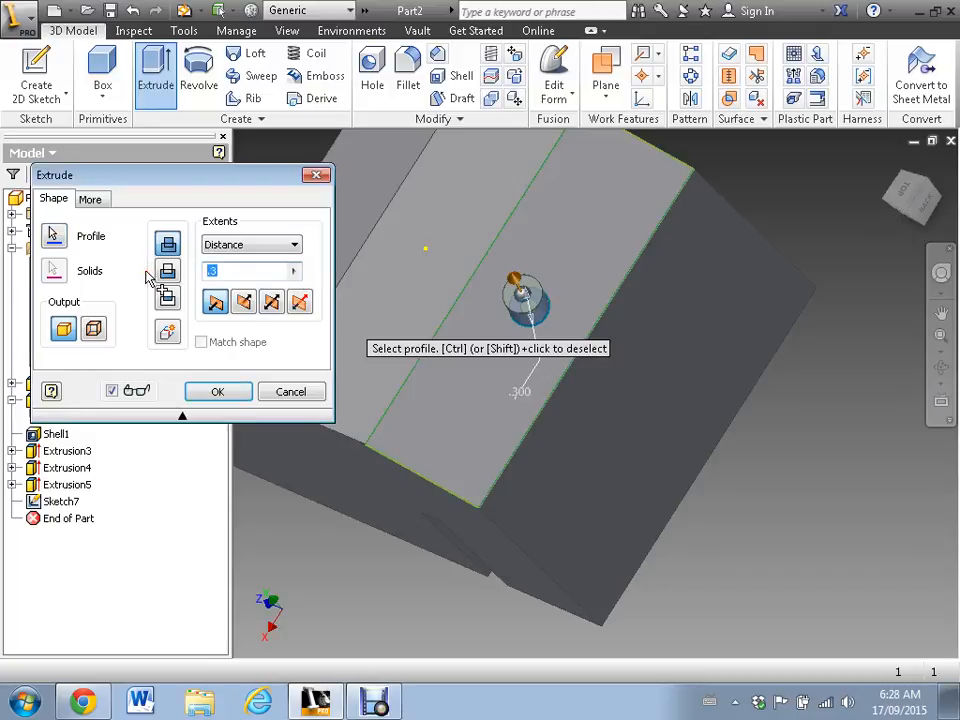
pyautogui.write('.2')
pyautogui.press('Return')
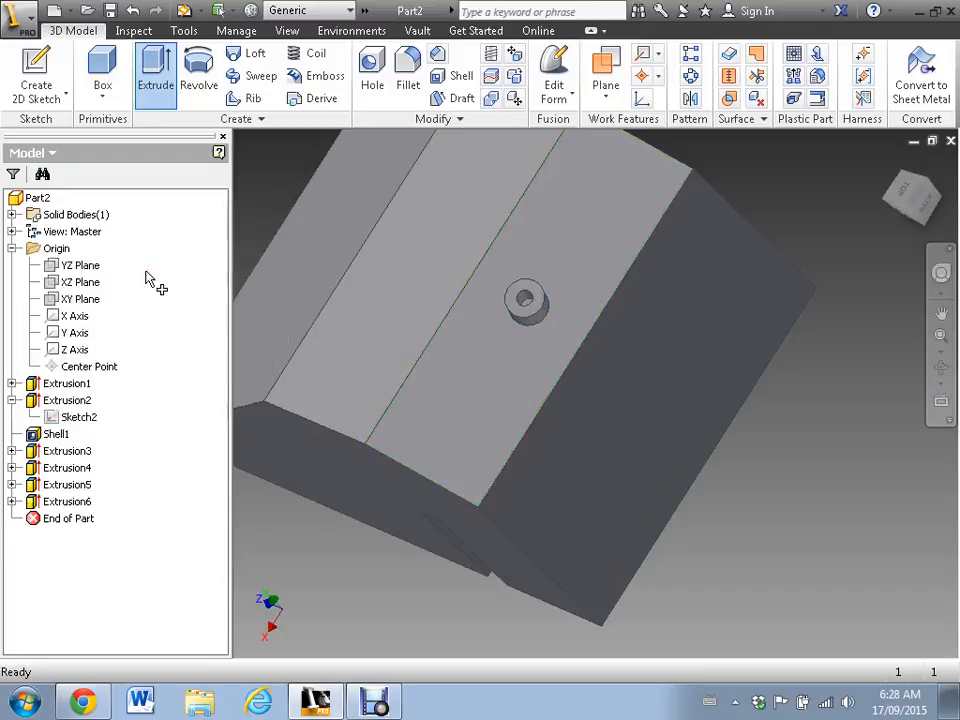
pyautogui.press('F2')
pyautogui.moveTo(477, 363); pyautogui.dragTo(485, 371, button='middle')
pyautogui.moveTo(498, 381)
pyautogui.mouseDown()
pyautogui.moveTo(499, 212)
pyautogui.moveTo(489, 369)
pyautogui.moveTo(475, 378)
pyautogui.moveTo(484, 369)
pyautogui.mouseUp()
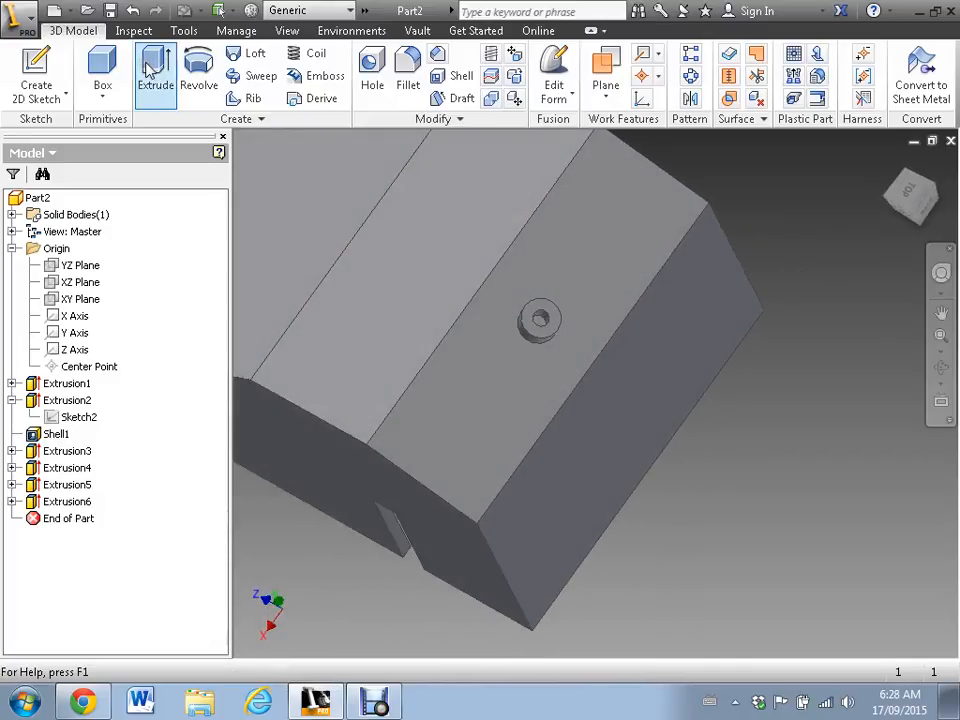
pyautogui.click(152, 70)
pyautogui.click(662, 480)
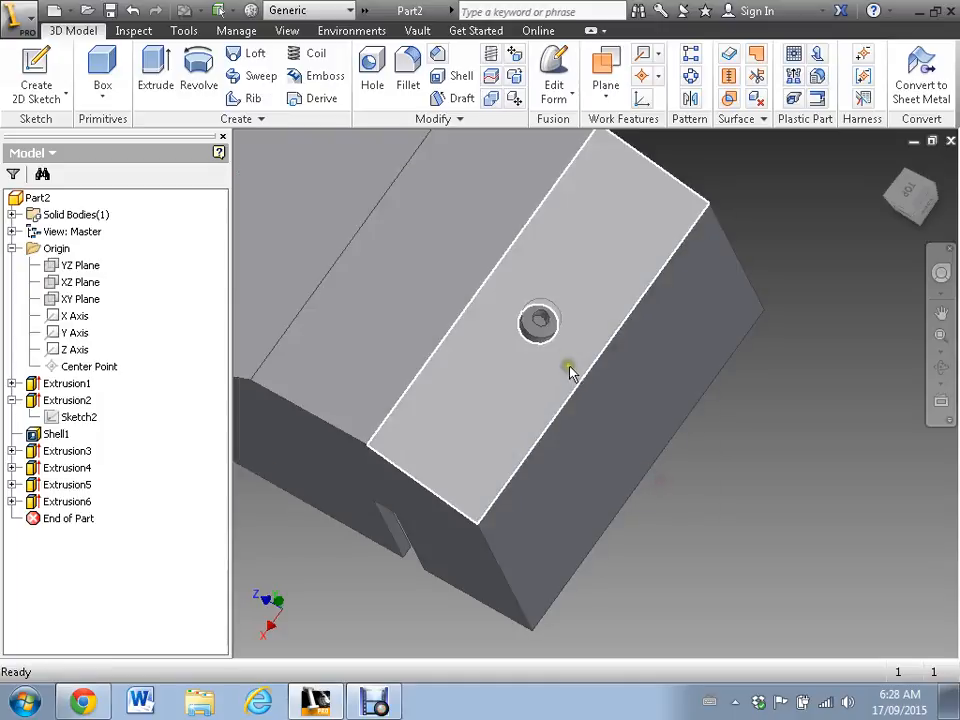
pyautogui.click(547, 316)
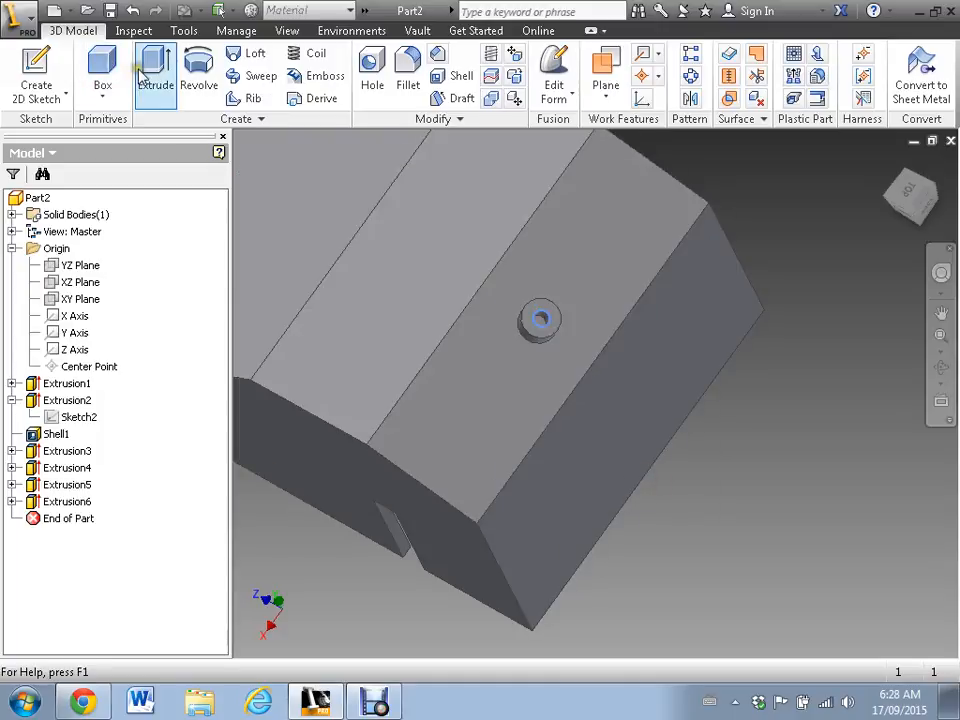
pyautogui.click(141, 73)
pyautogui.click(684, 480)
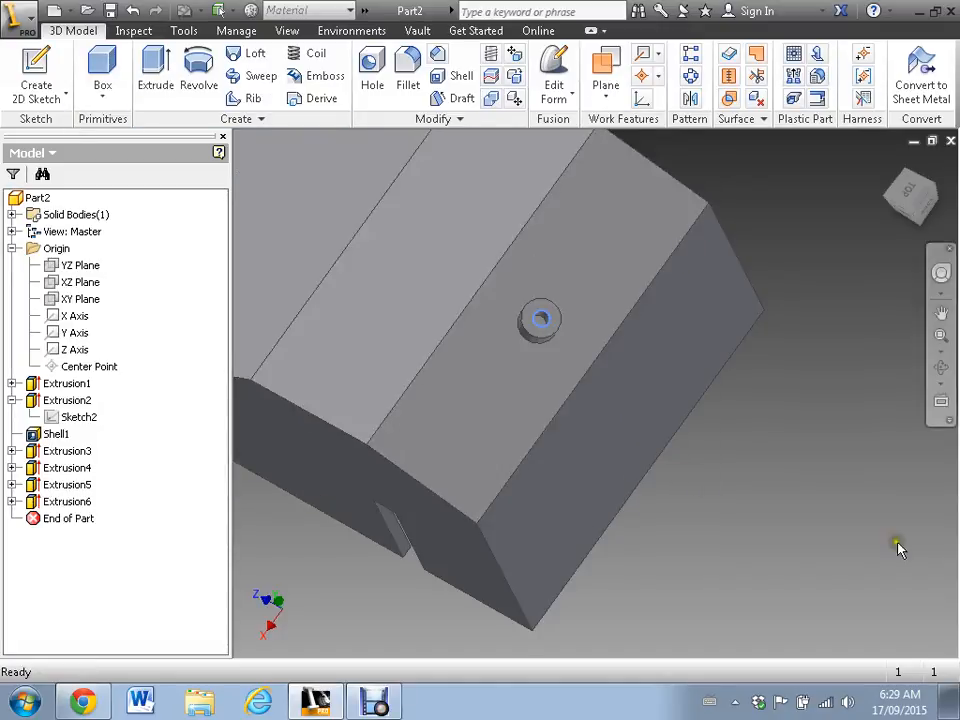
pyautogui.click(897, 542)
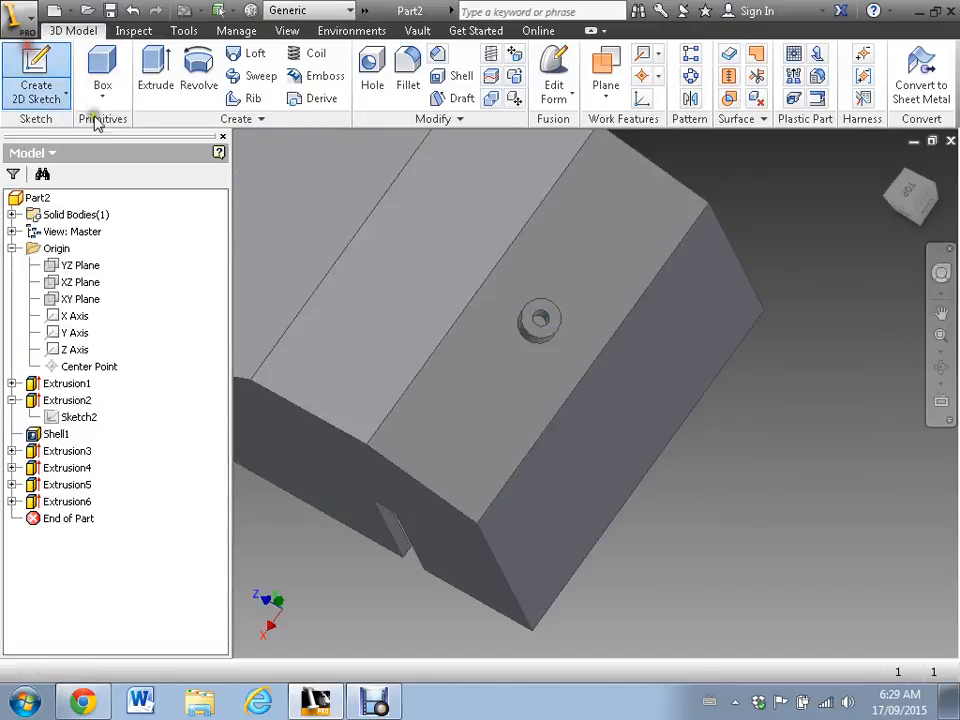
# - Sketch on the ring boss's top face, draw a concentric circle matching its inner hole edge, and finish the sketch
pyautogui.click(552, 321)
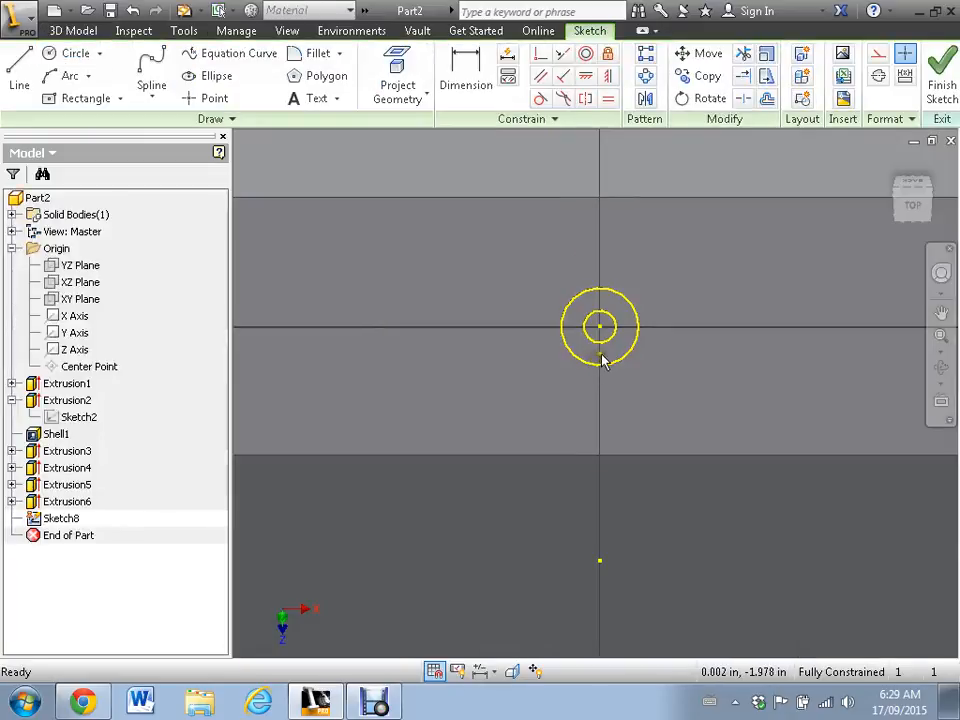
pyautogui.scroll(3, 603, 360)
pyautogui.press('c')
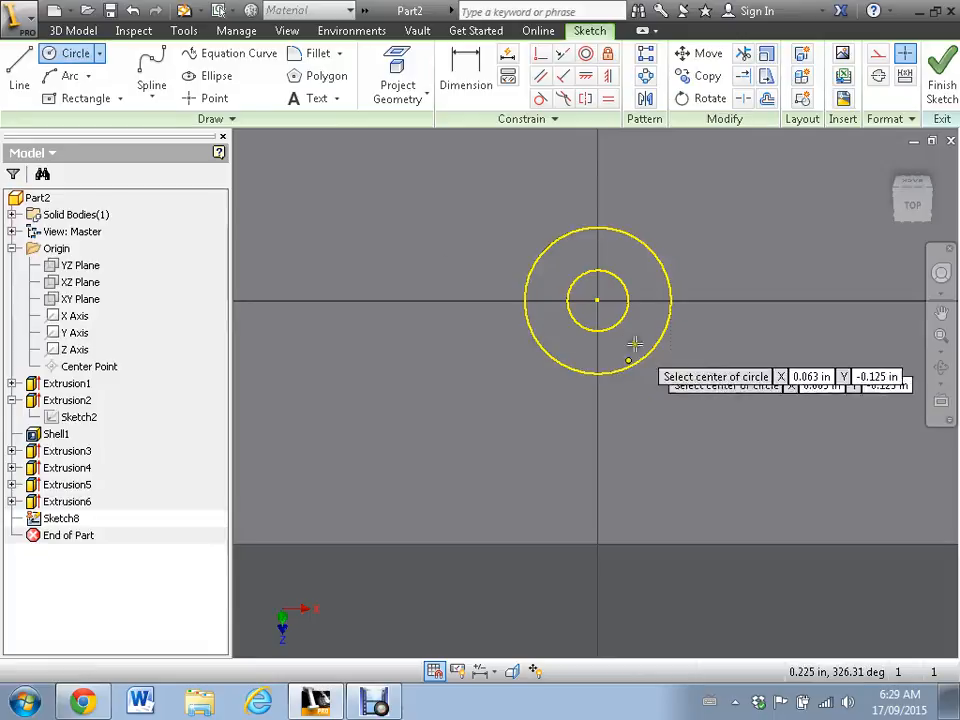
pyautogui.click(598, 300)
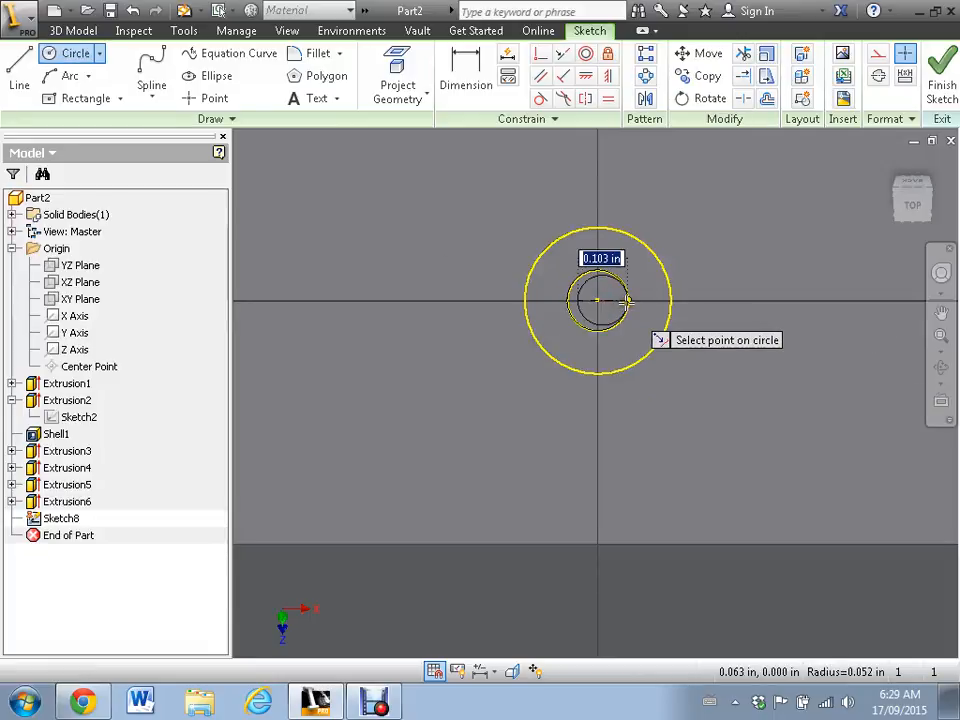
pyautogui.click(627, 300)
pyautogui.click(66, 77)
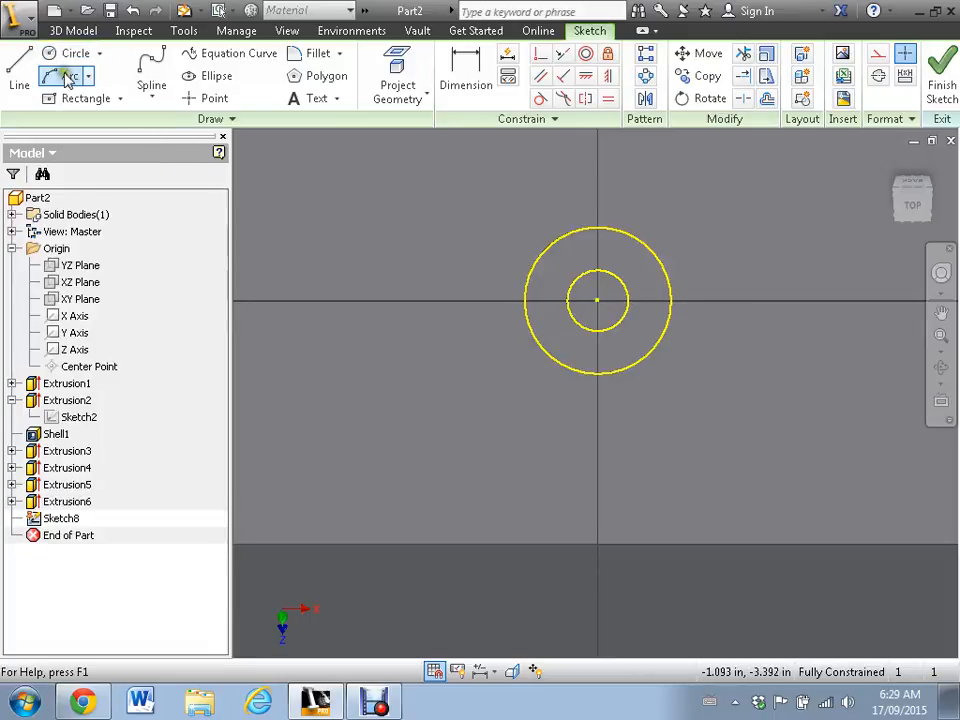
pyautogui.click(54, 55)
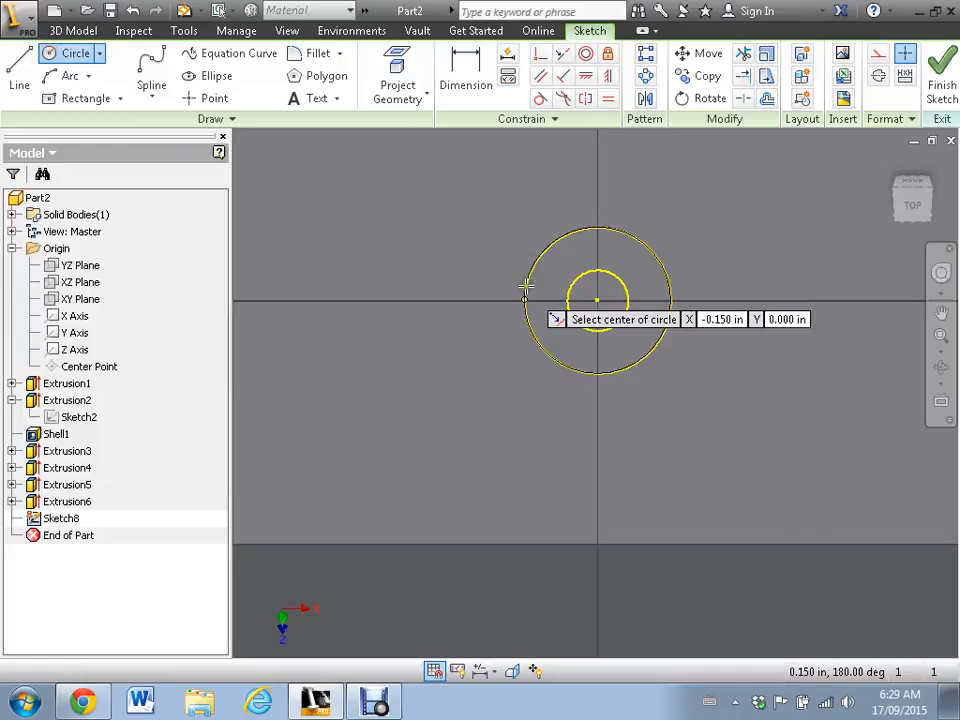
pyautogui.click(598, 300)
pyautogui.click(611, 276)
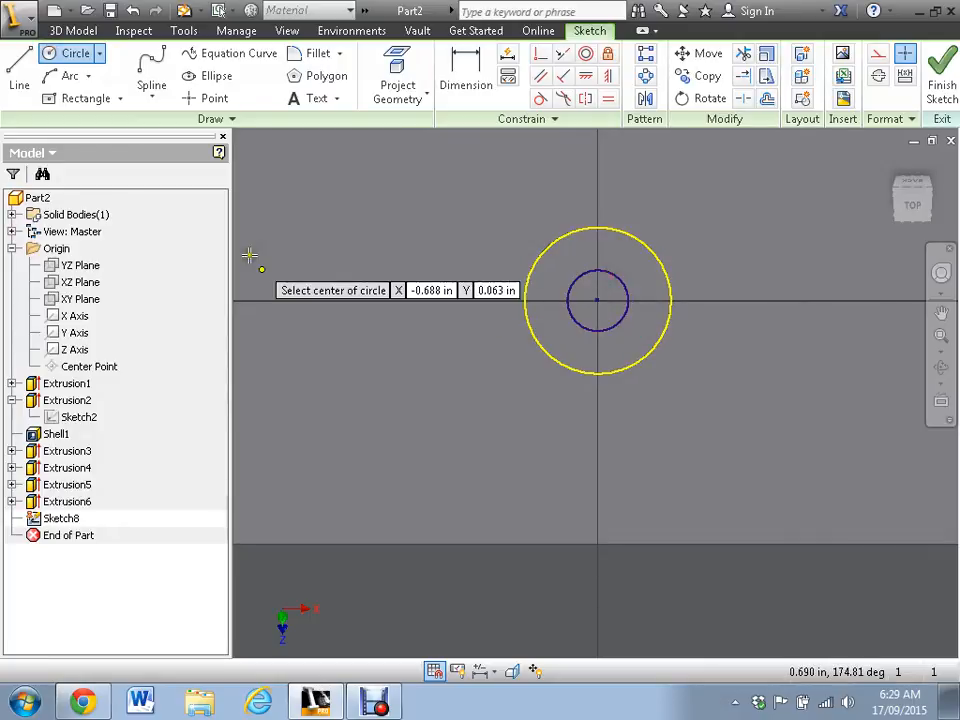
pyautogui.click(950, 86)
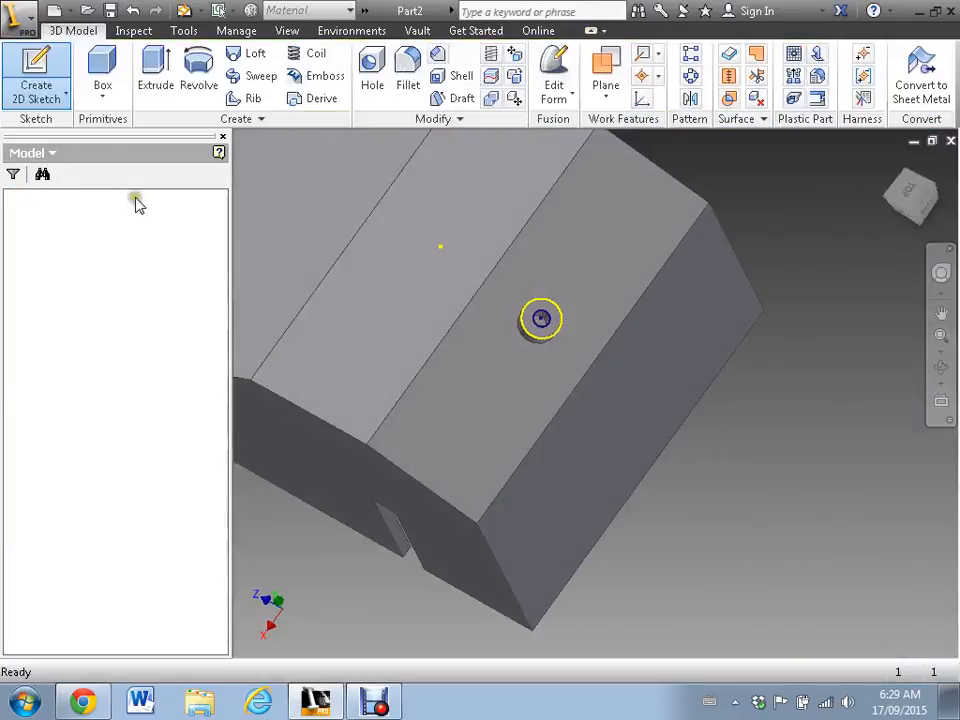
pyautogui.click(152, 80)
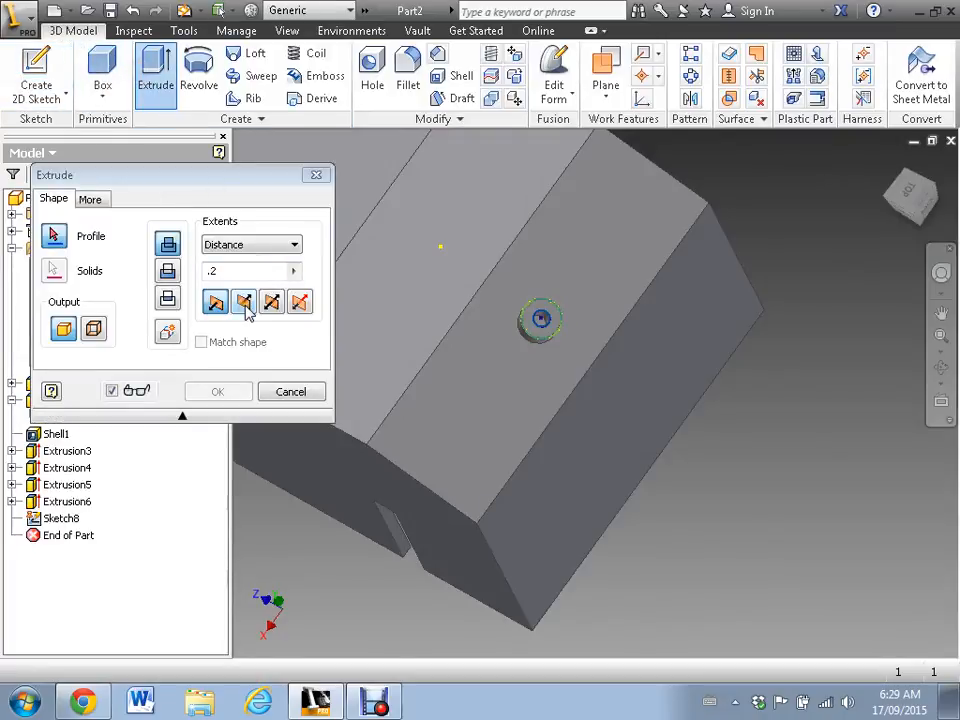
pyautogui.click(168, 272)
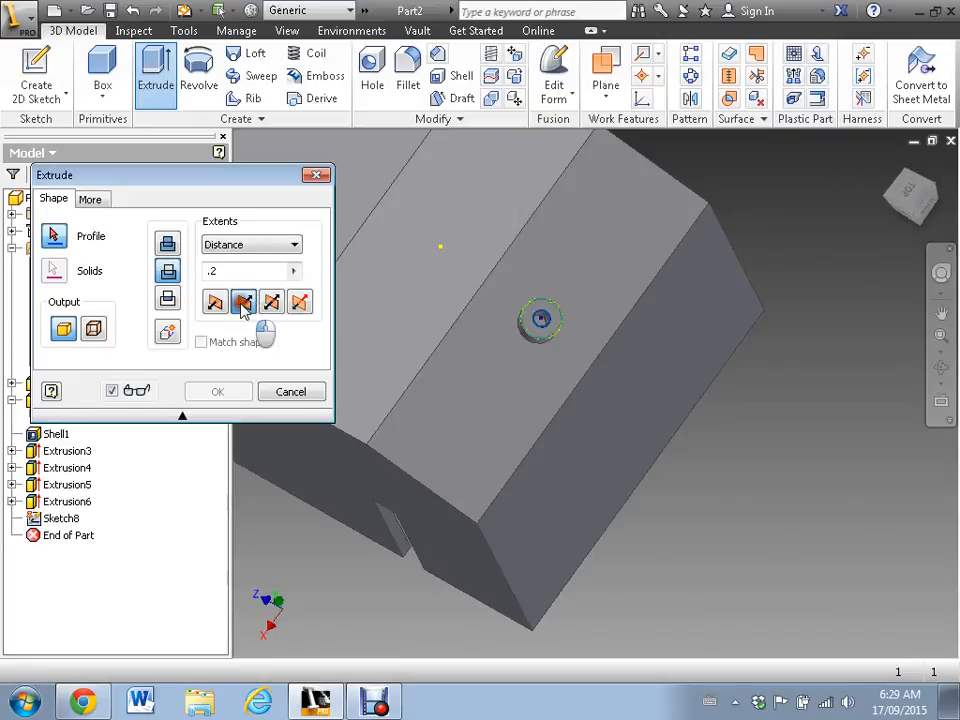
pyautogui.click(242, 246)
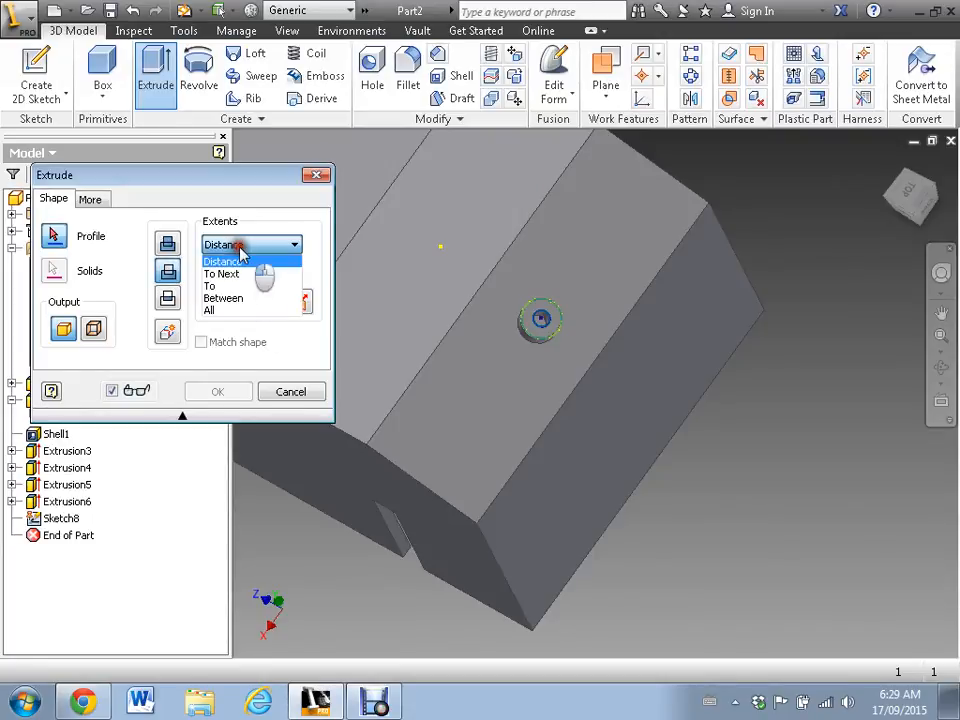
pyautogui.click(231, 312)
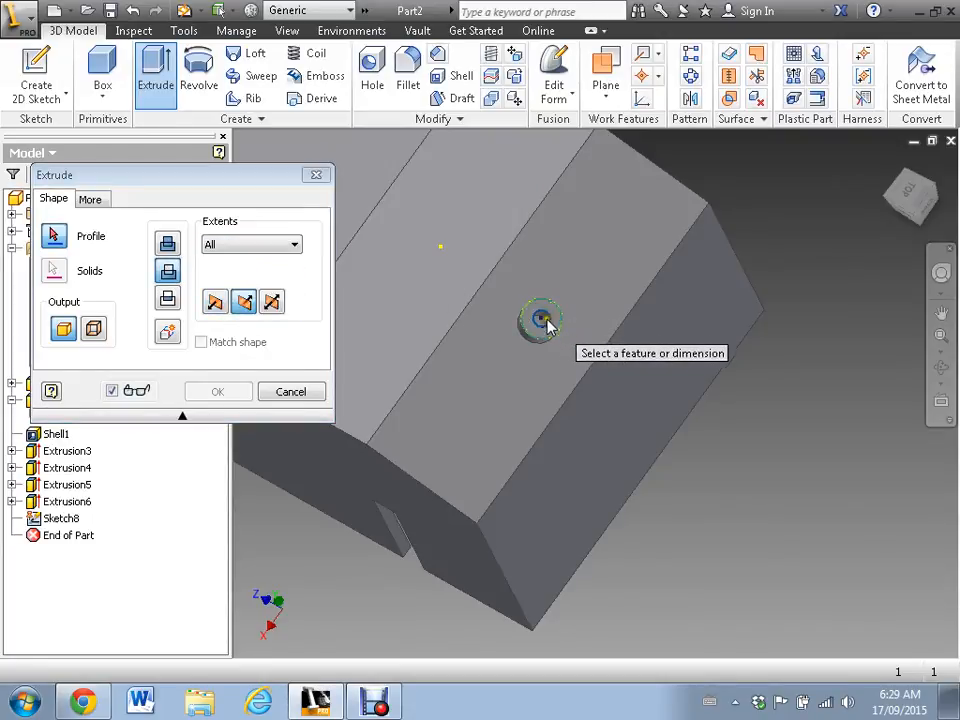
pyautogui.click(292, 392)
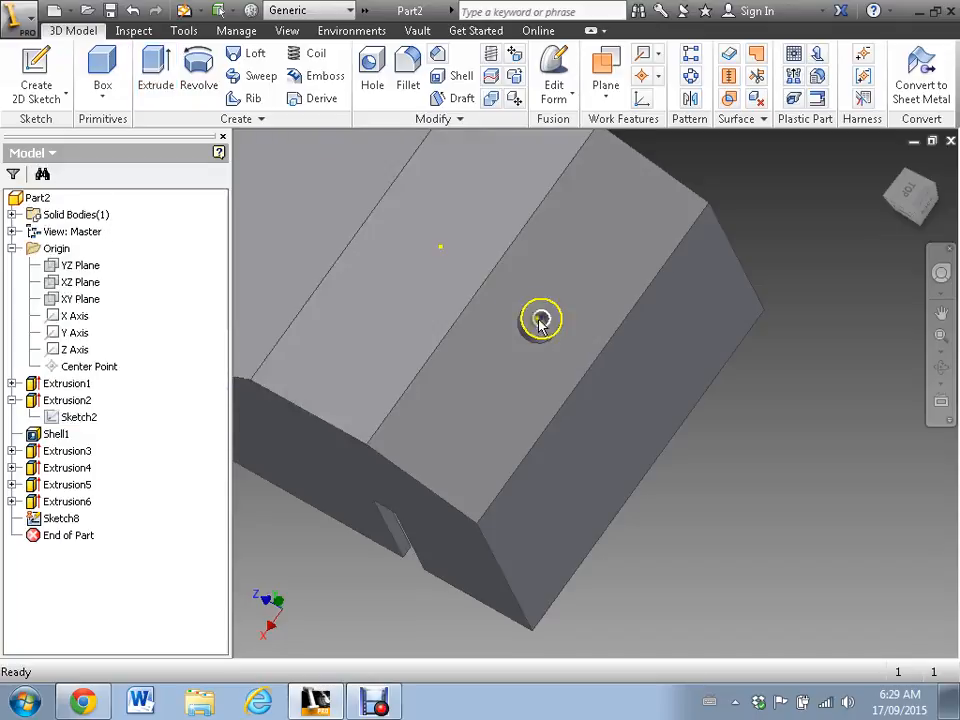
# - Extrude the inner circle as a cut with extents All, going down through the boss and into the box
pyautogui.press('e')
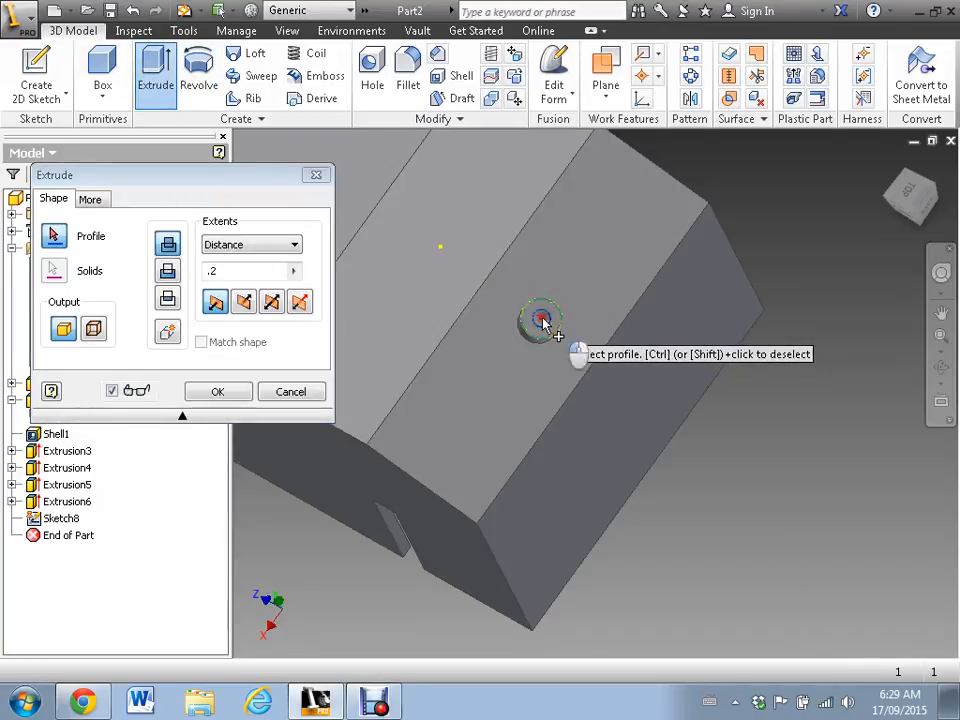
pyautogui.click(541, 320)
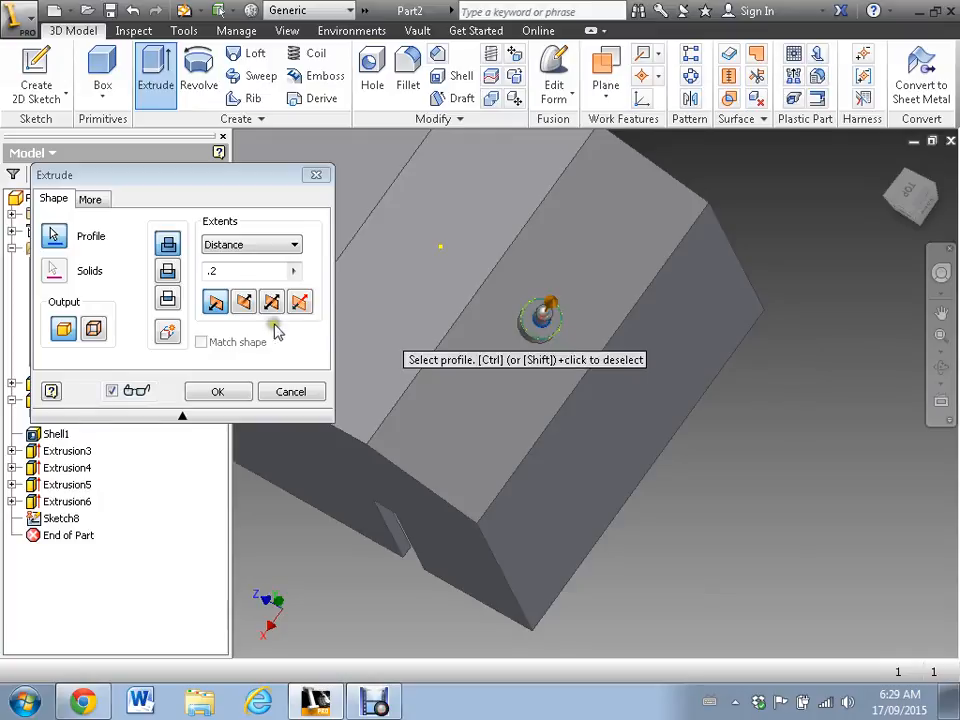
pyautogui.click(167, 276)
pyautogui.click(272, 245)
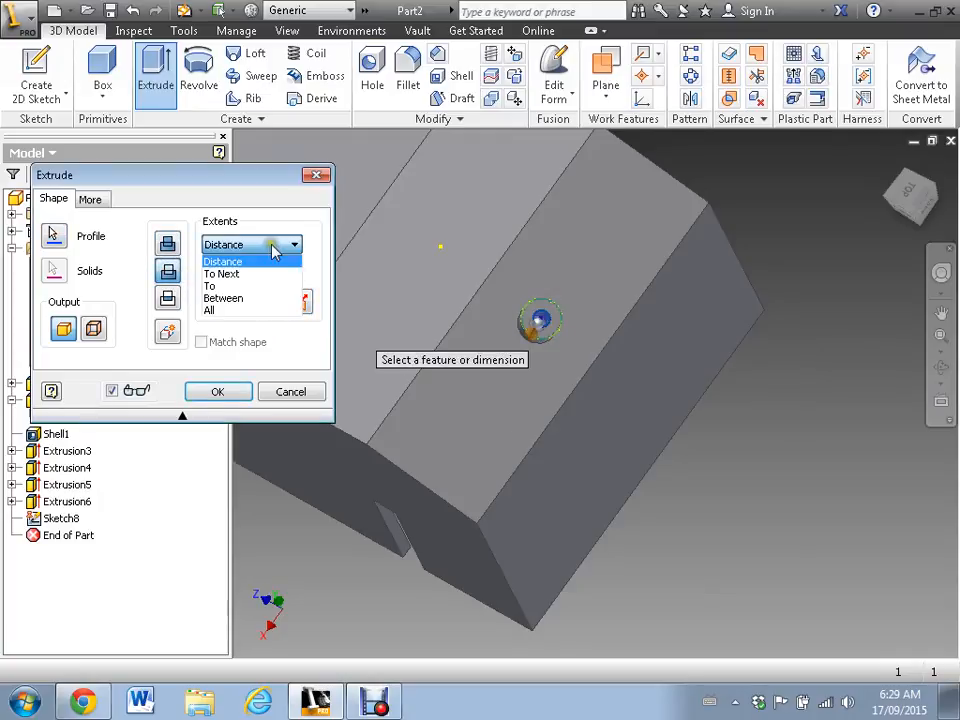
pyautogui.click(222, 309)
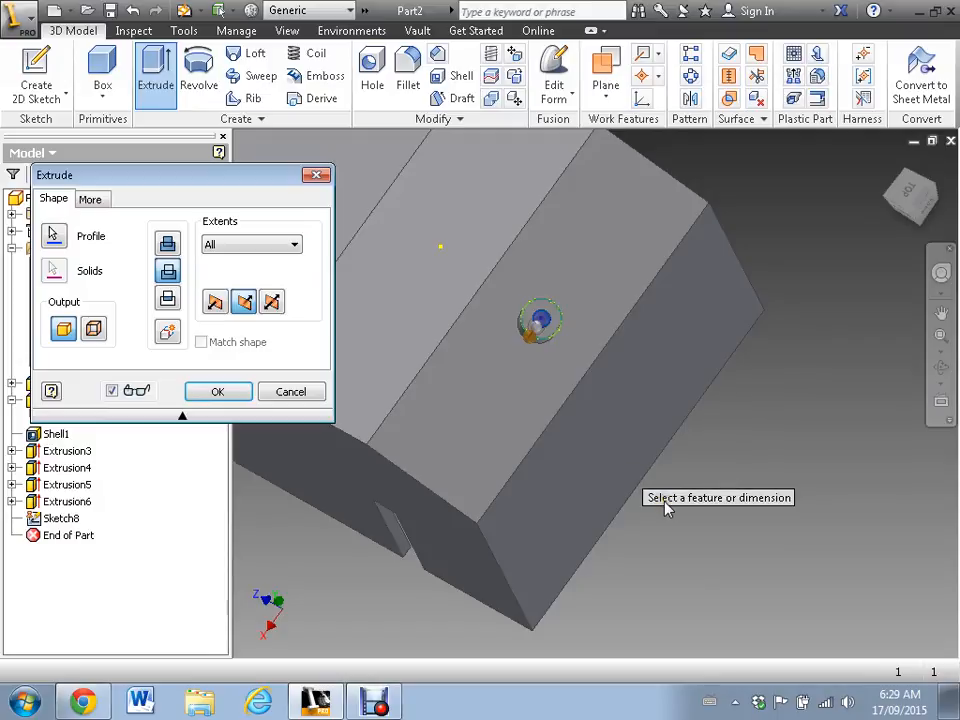
pyautogui.keyDown('shift'); pyautogui.moveTo(675, 504); pyautogui.dragTo(652, 511, button='middle'); pyautogui.keyUp('shift')
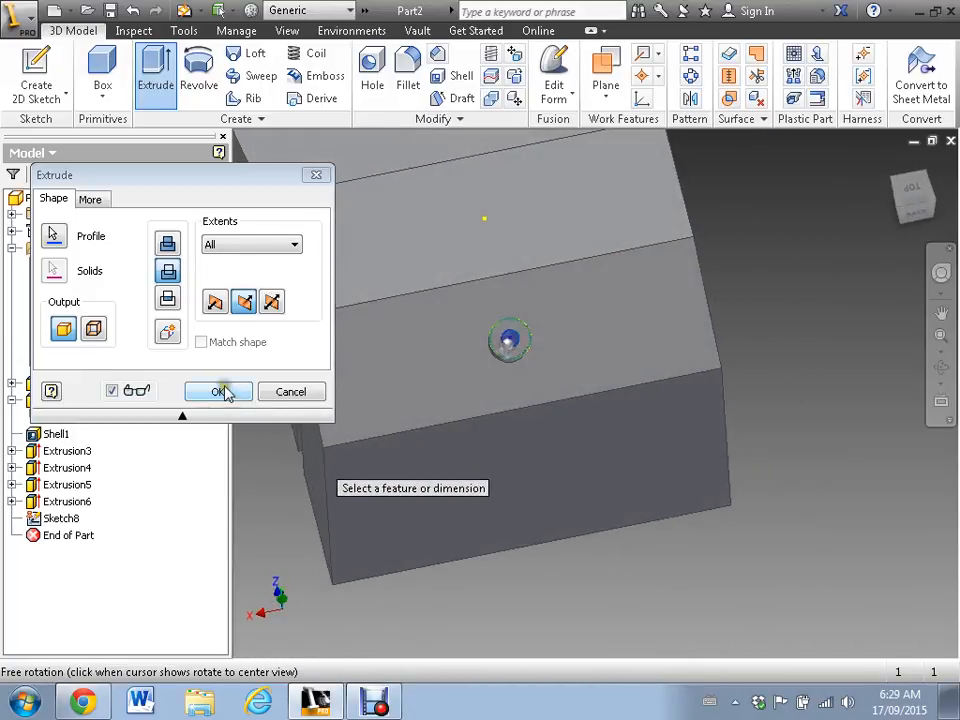
pyautogui.click(225, 391)
pyautogui.moveTo(619, 571)
pyautogui.keyDown('shift'); pyautogui.mouseDown(button='middle')
pyautogui.moveTo(690, 399)
pyautogui.moveTo(652, 534)
pyautogui.moveTo(612, 588)
pyautogui.mouseUp(button='middle'); pyautogui.keyUp('shift')
pyautogui.moveTo(499, 542); pyautogui.dragTo(604, 530, button='middle')
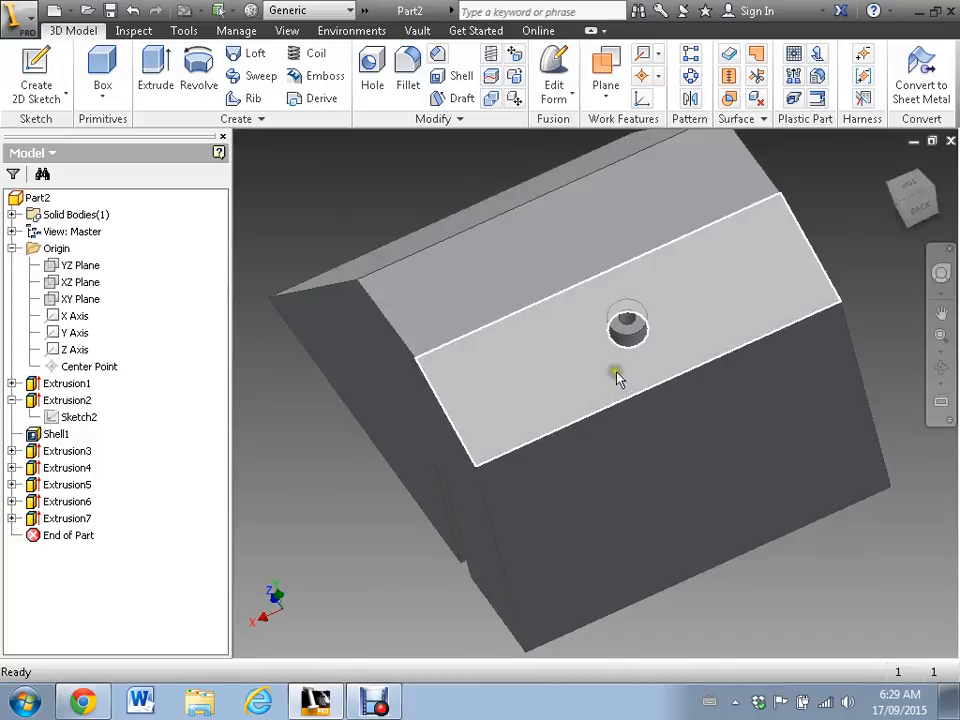
pyautogui.keyDown('shift'); pyautogui.moveTo(580, 360); pyautogui.dragTo(437, 414, button='middle'); pyautogui.keyUp('shift')
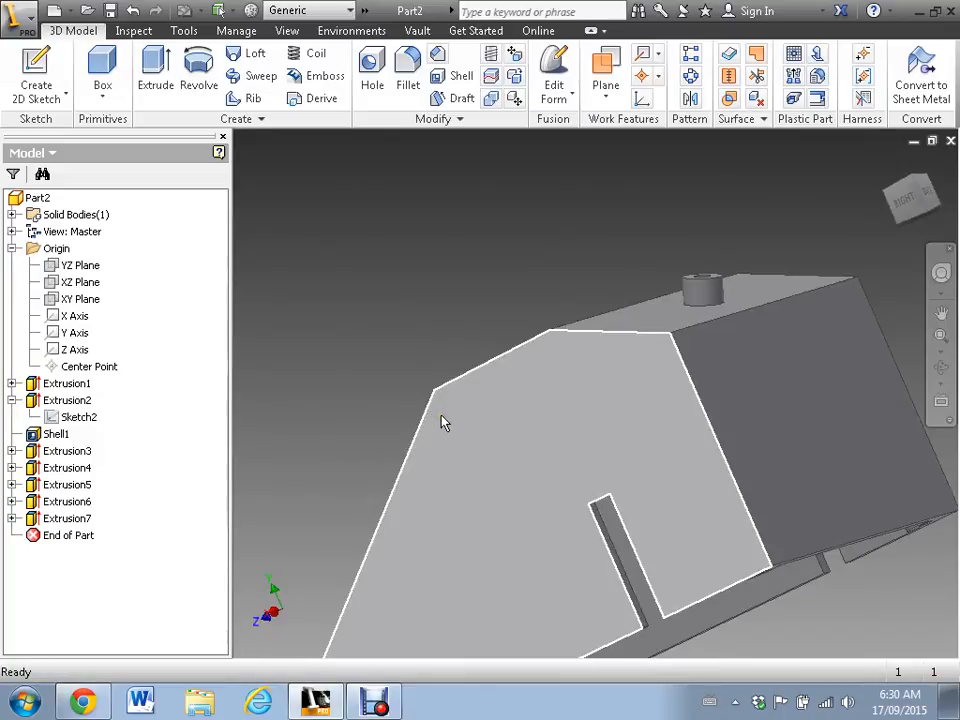